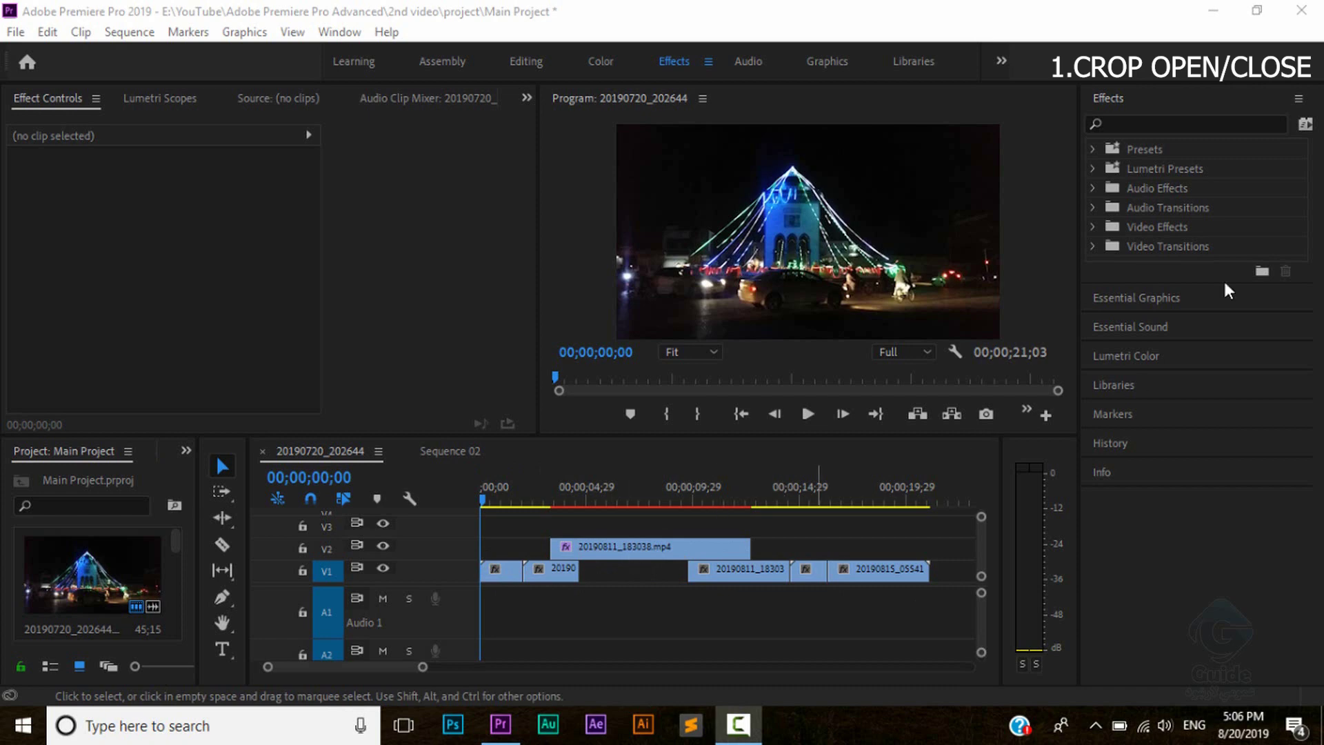
Step: Search the effects for 'BARN' and apply Barn Doors to the start of the first V1 clip
click(1150, 120)
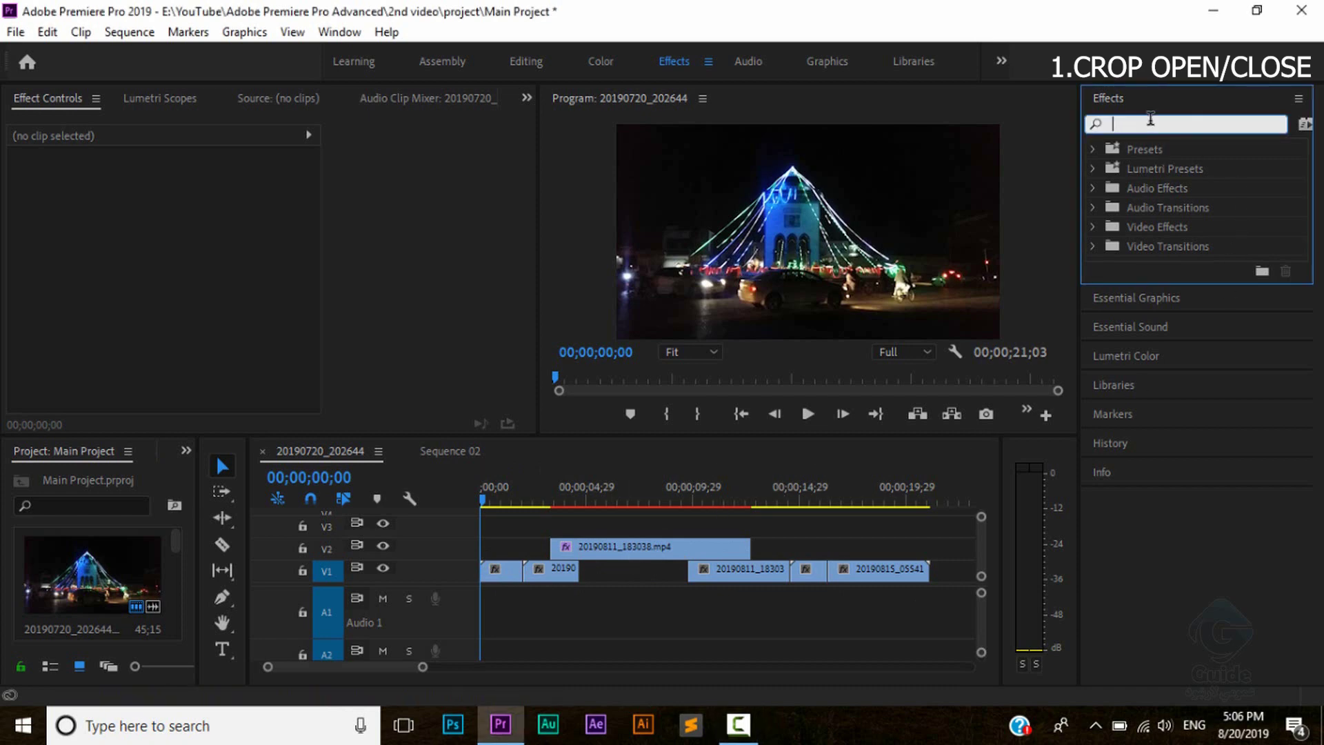
text(BARN)
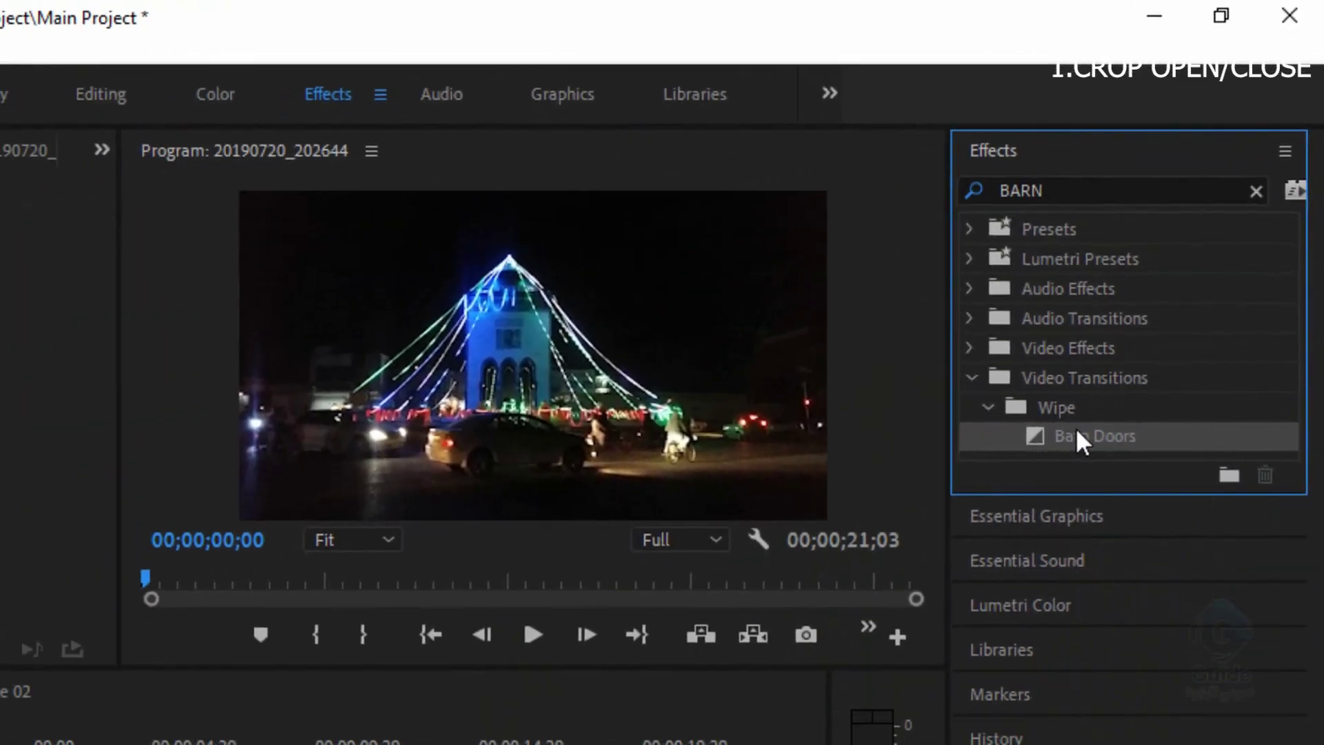
drag(993, 608, 675, 744)
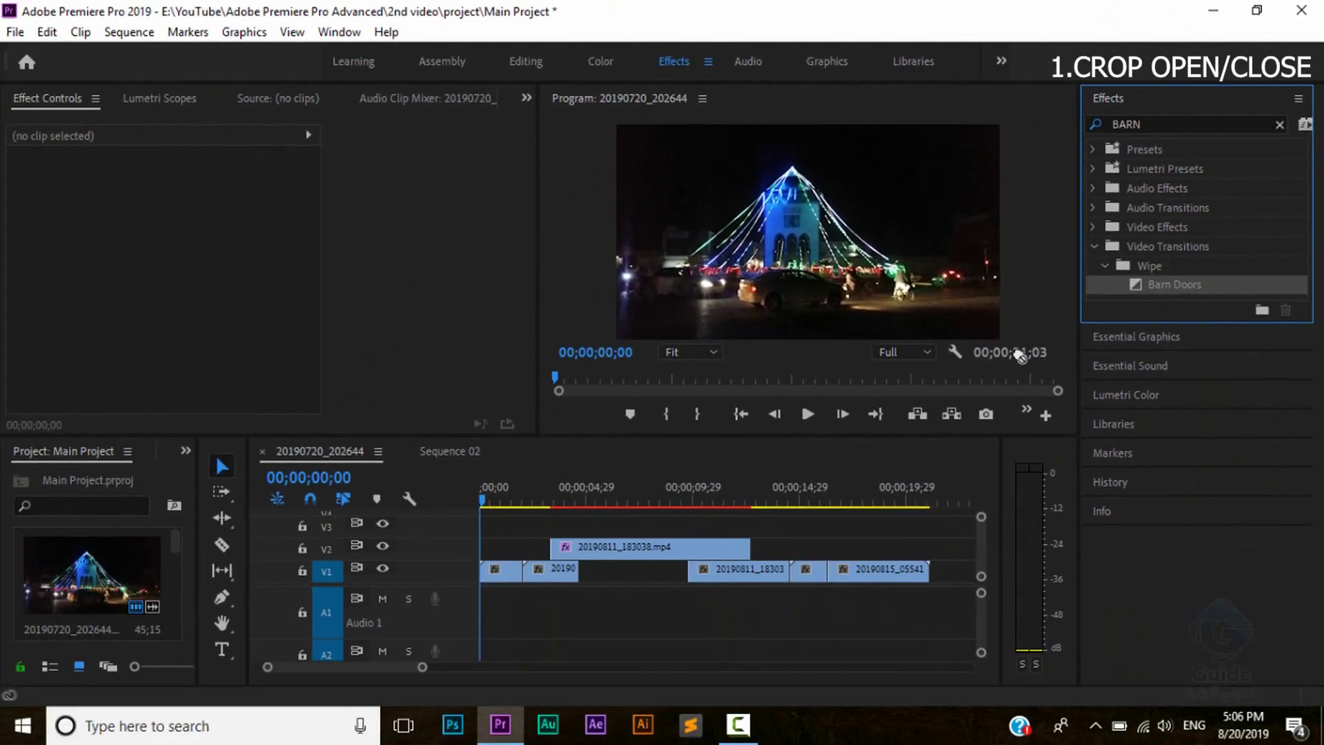
drag(613, 522, 494, 571)
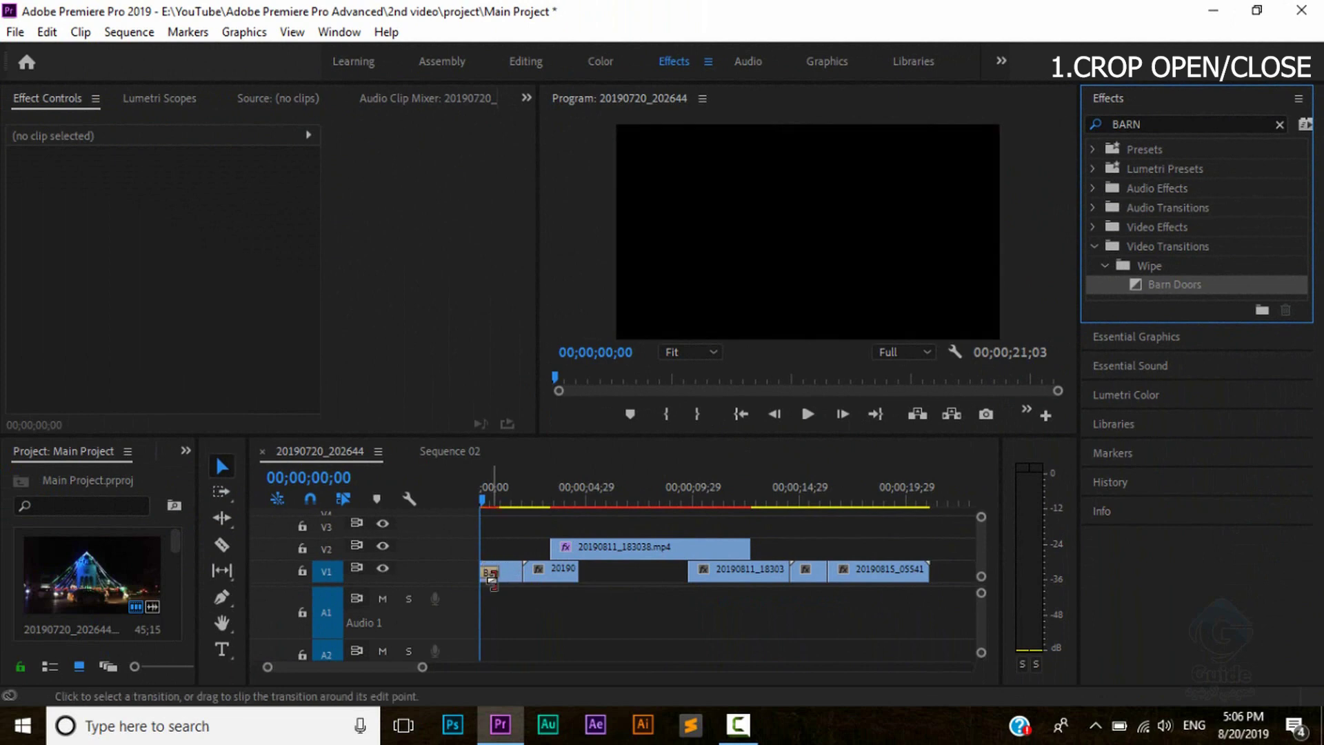
Step: Preview the Barn Doors transition and check its duration setting, leaving it at 00;00;00;29
click(809, 415)
click(808, 415)
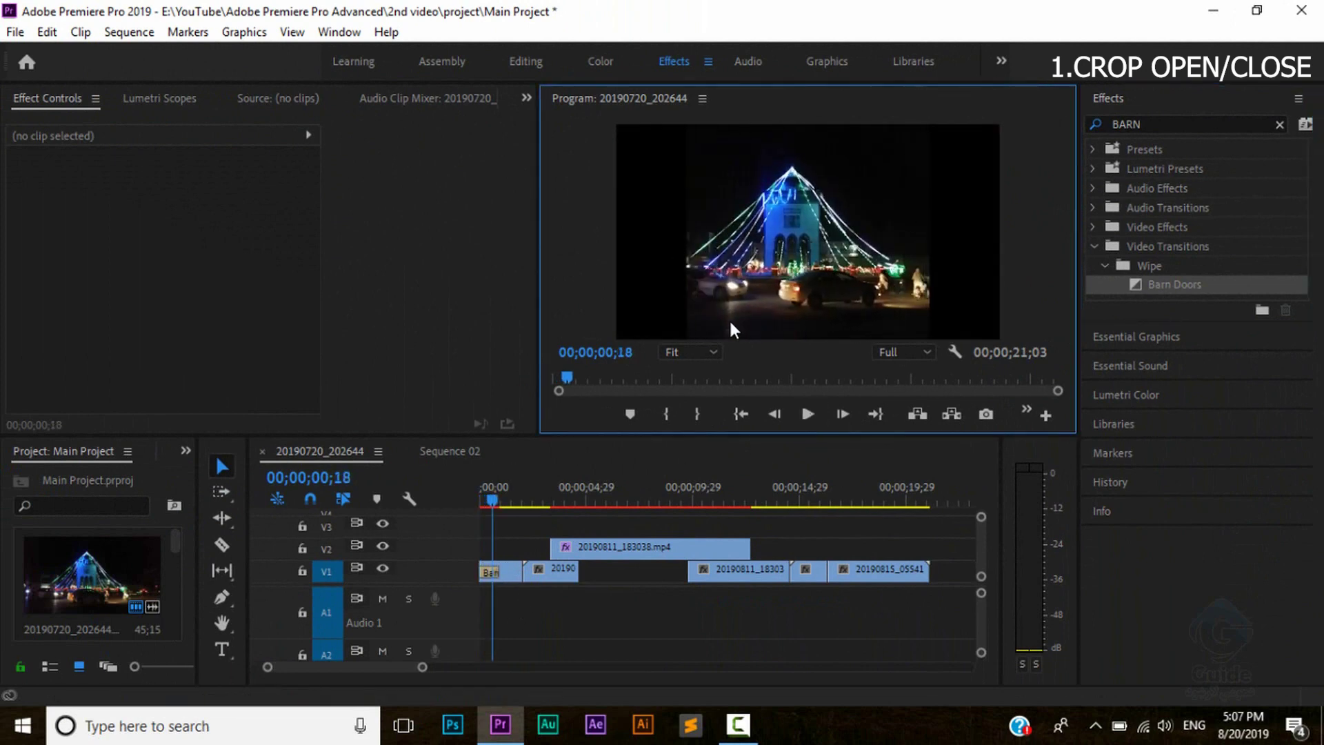
double_click(491, 571)
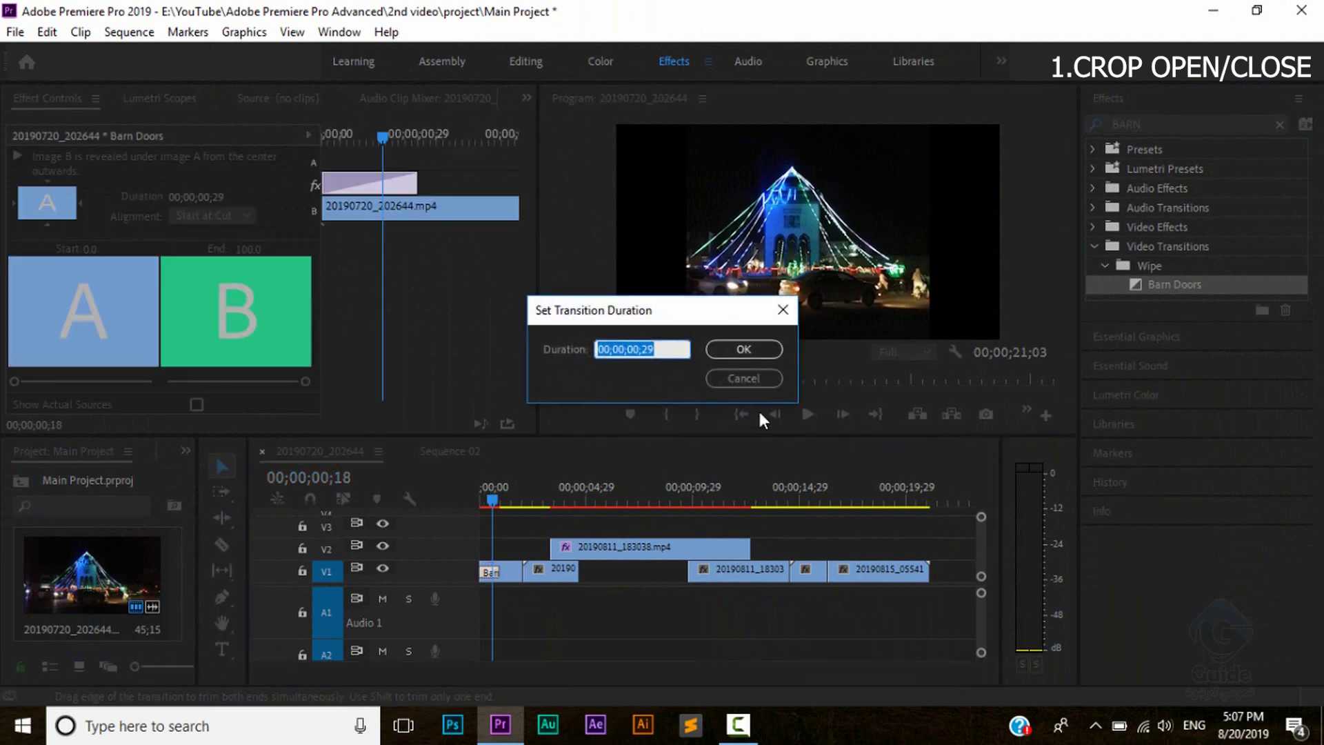
click(723, 379)
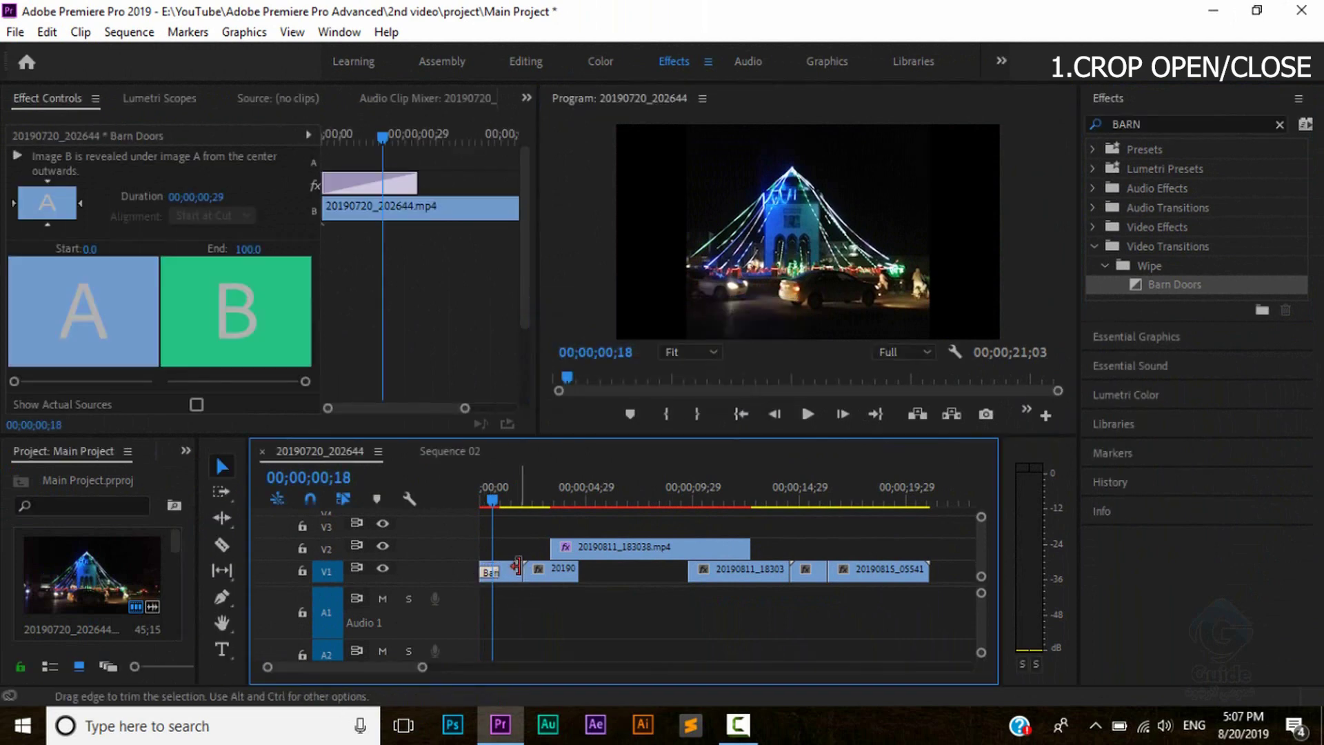
Step: Set the opening Barn Doors direction to South to North and play it from the sequence start
click(46, 226)
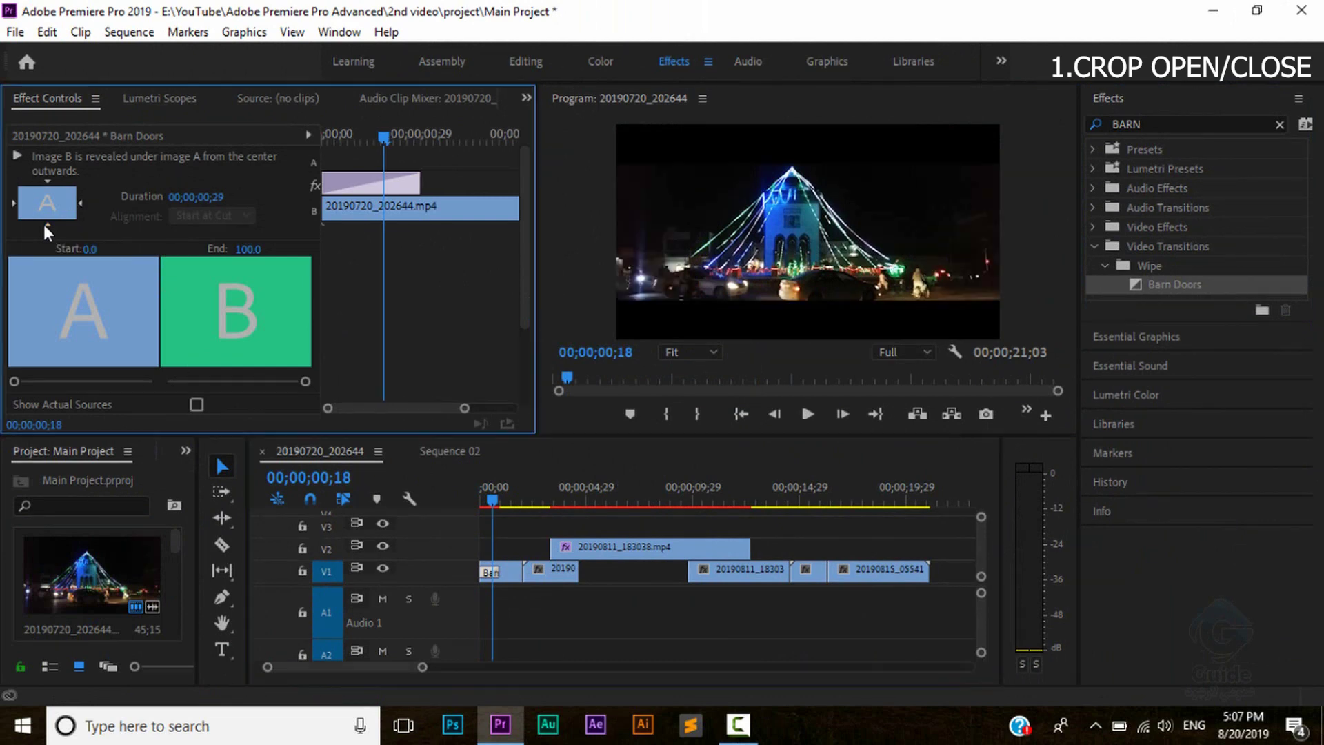
drag(485, 504, 463, 504)
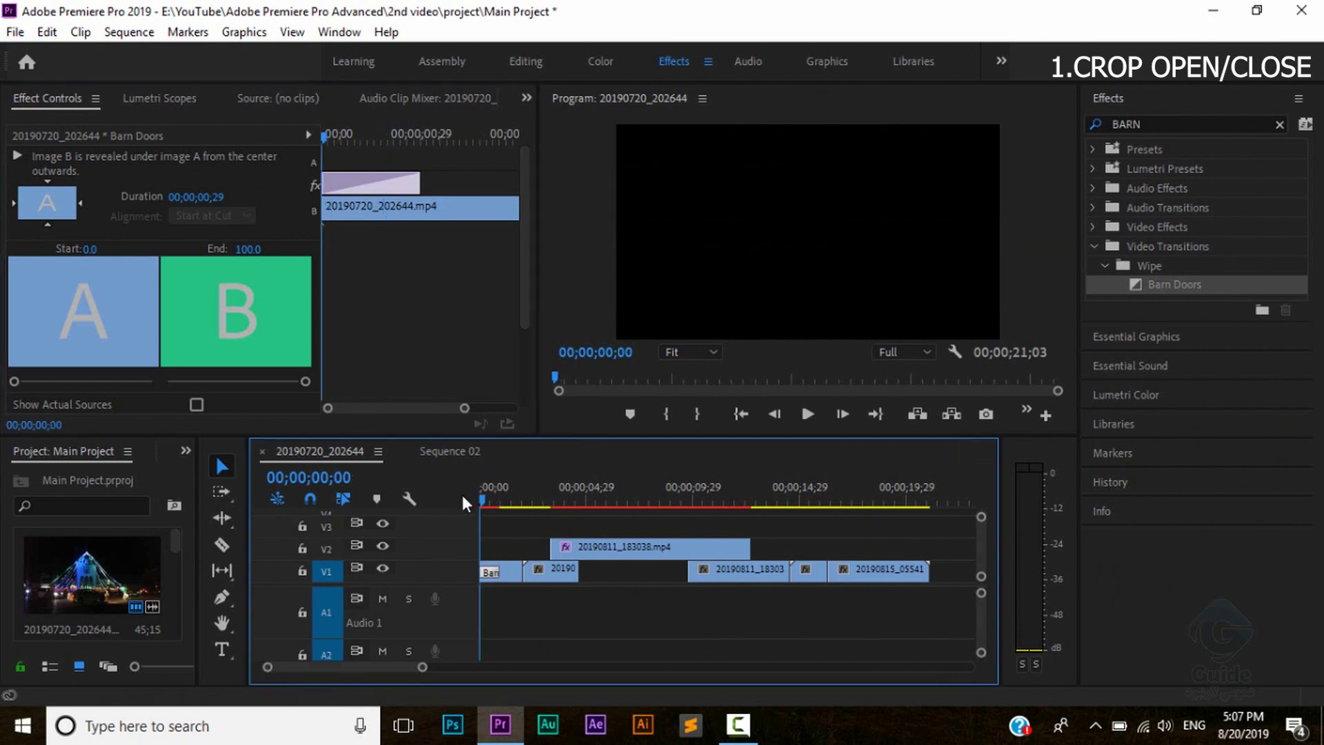
click(808, 414)
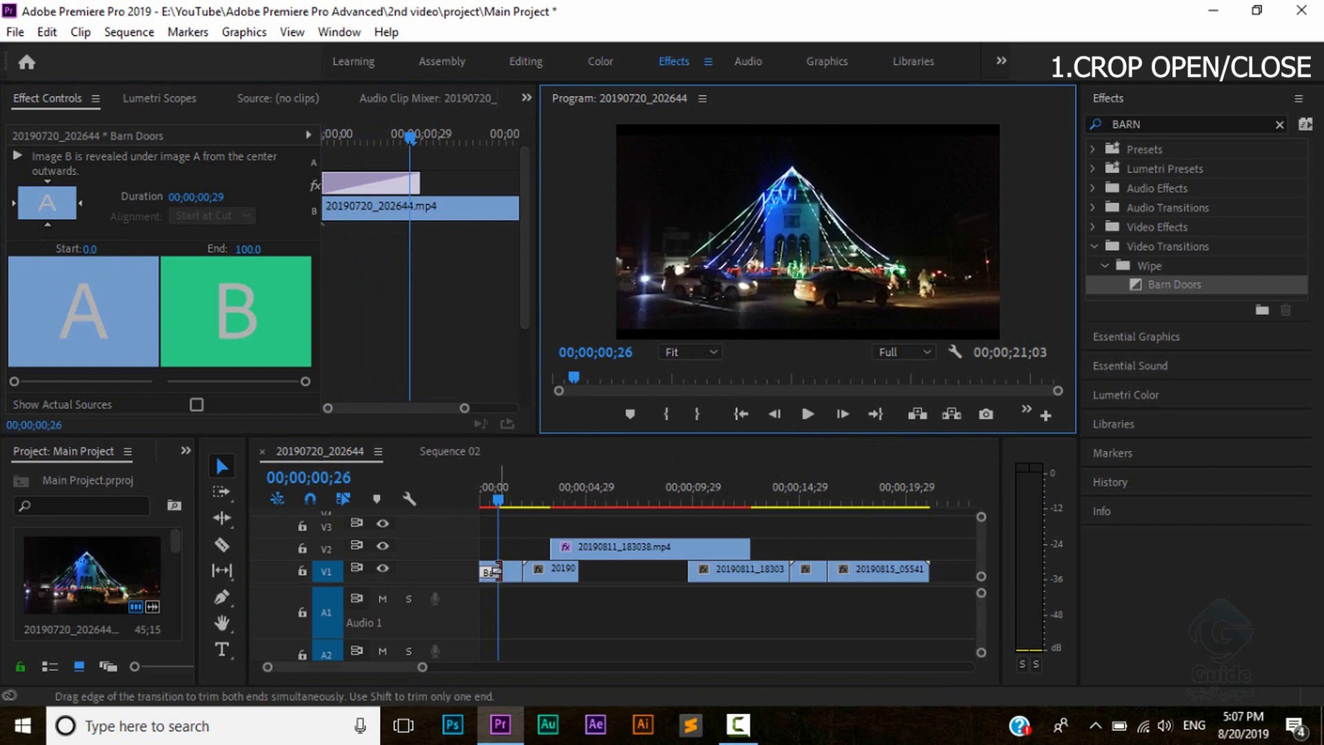
Step: Extend the opening Barn Doors to 00;00;01;11 and play back the result
drag(503, 569, 508, 570)
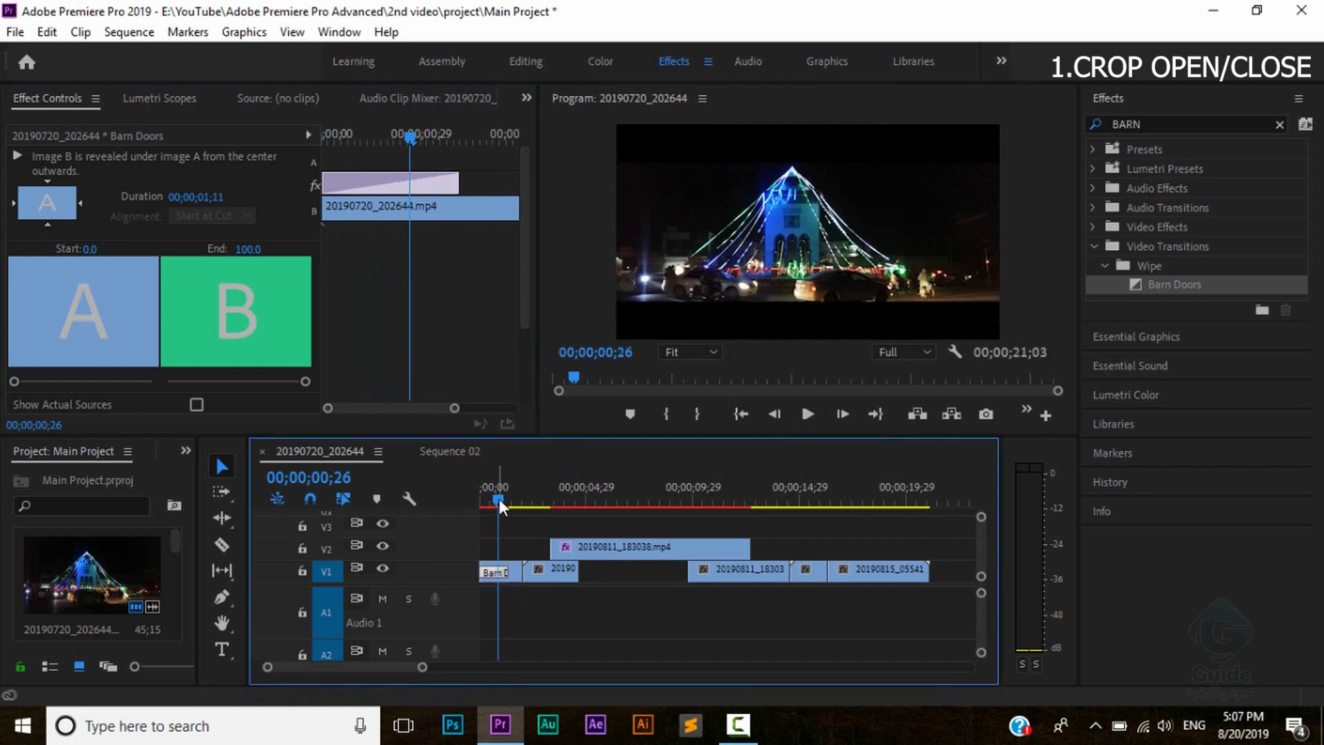
drag(498, 502, 480, 503)
click(808, 414)
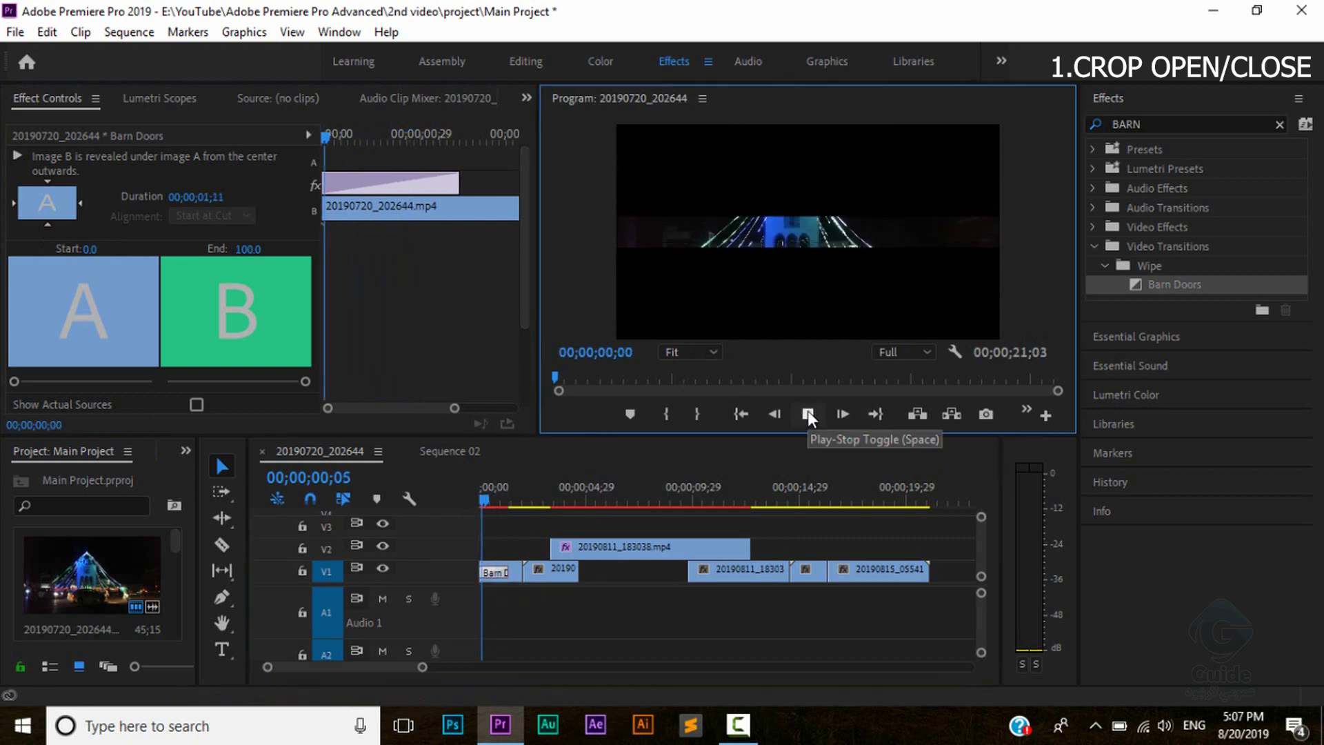
click(808, 414)
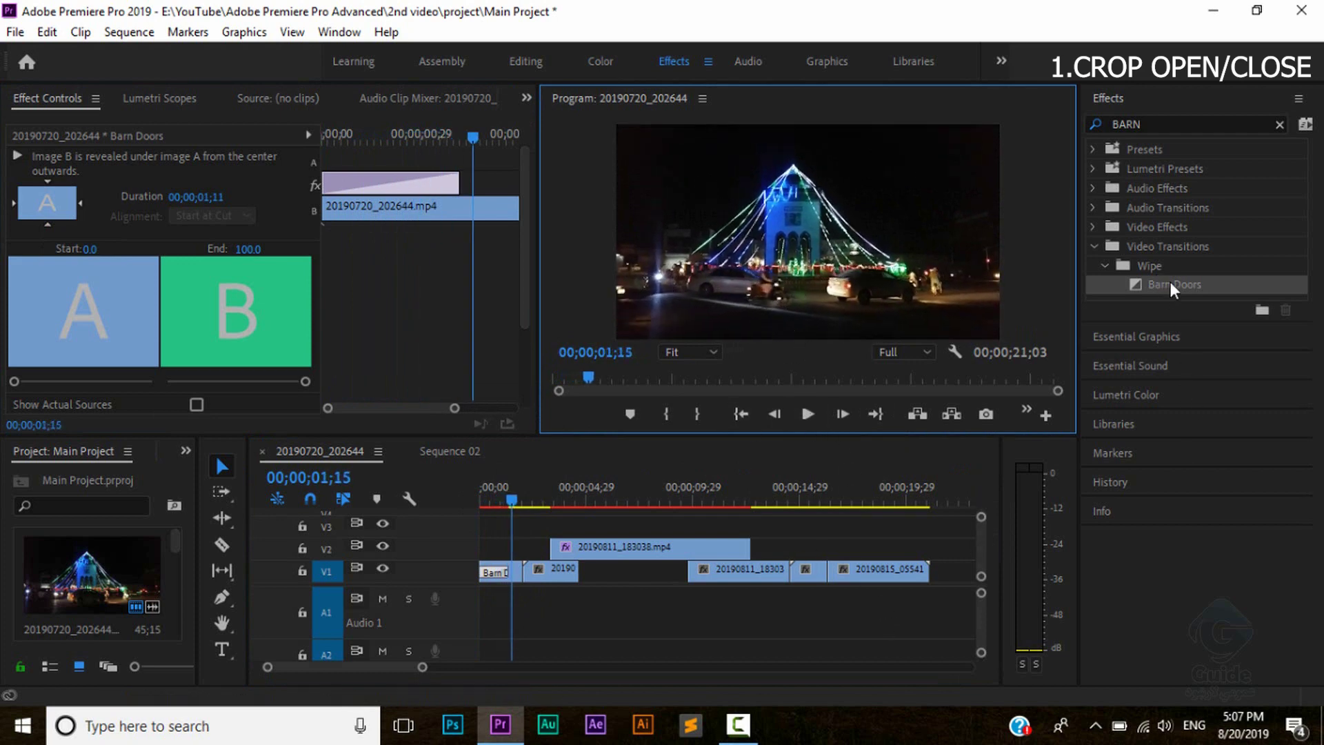
Step: Apply Barn Doors to the end of the last V1 clip and trim it to 00;00;01;14
drag(1175, 288, 932, 585)
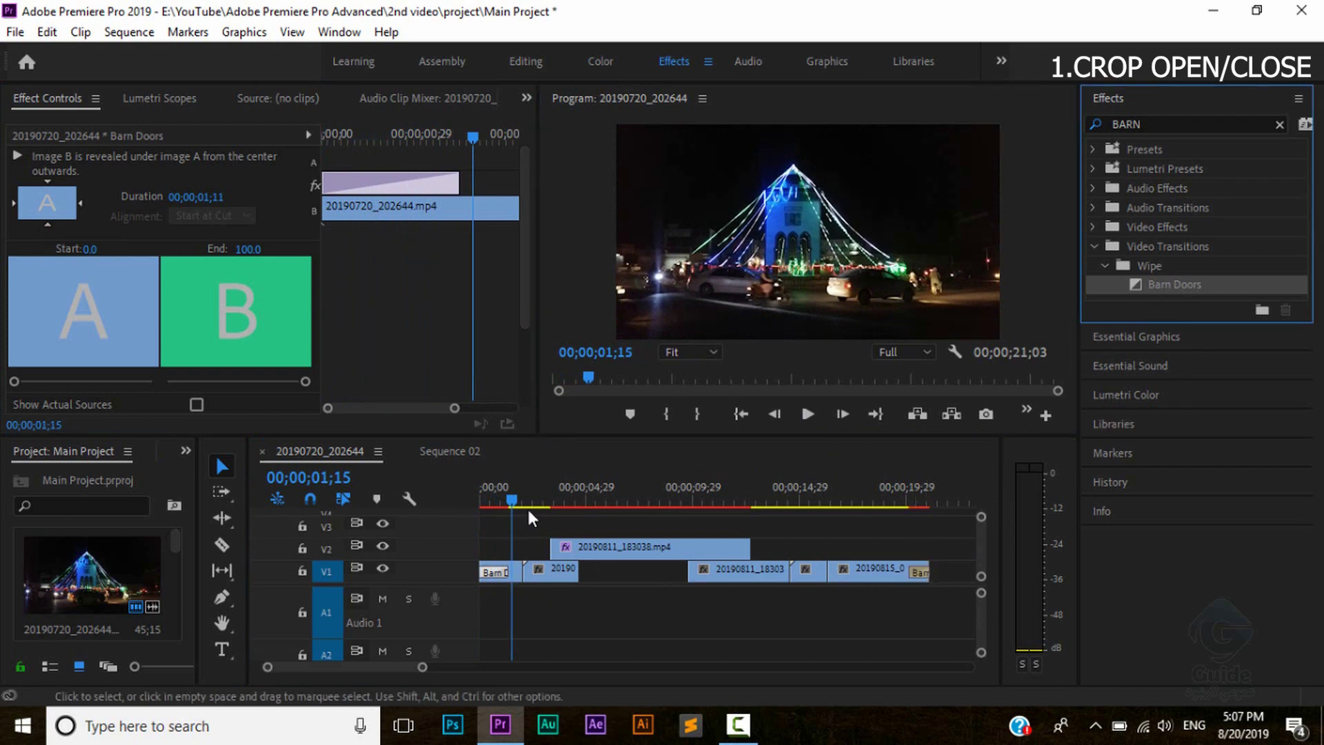
drag(578, 514, 884, 517)
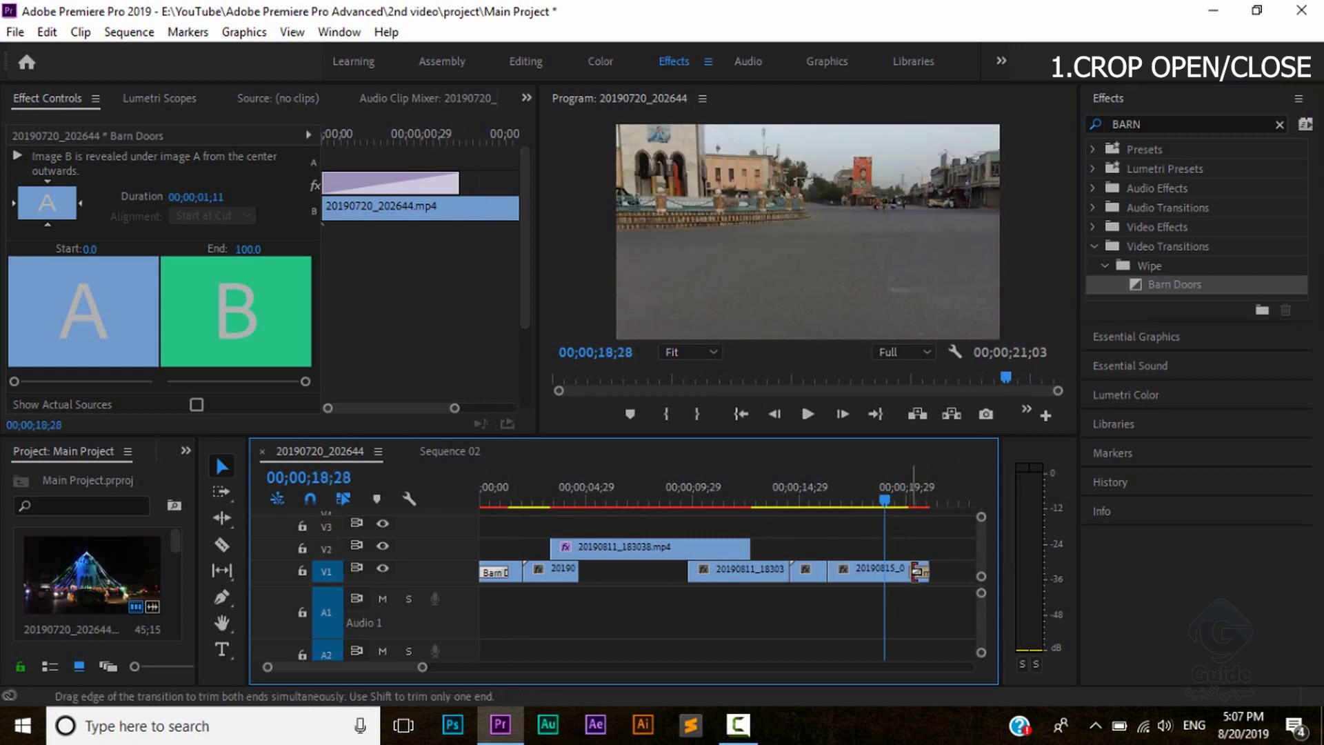
drag(910, 573, 903, 574)
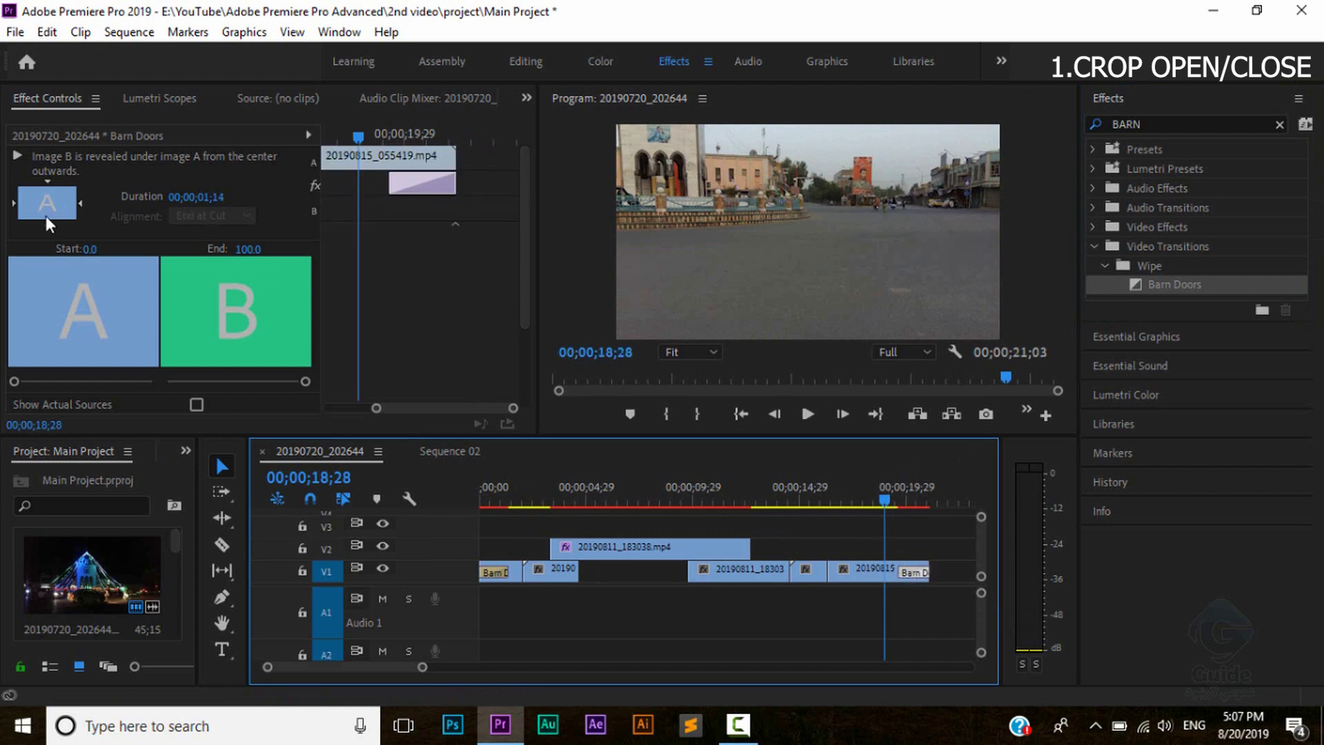
Step: Switch the closing Barn Doors to a horizontal split and scrub through it to check
drag(894, 499, 911, 502)
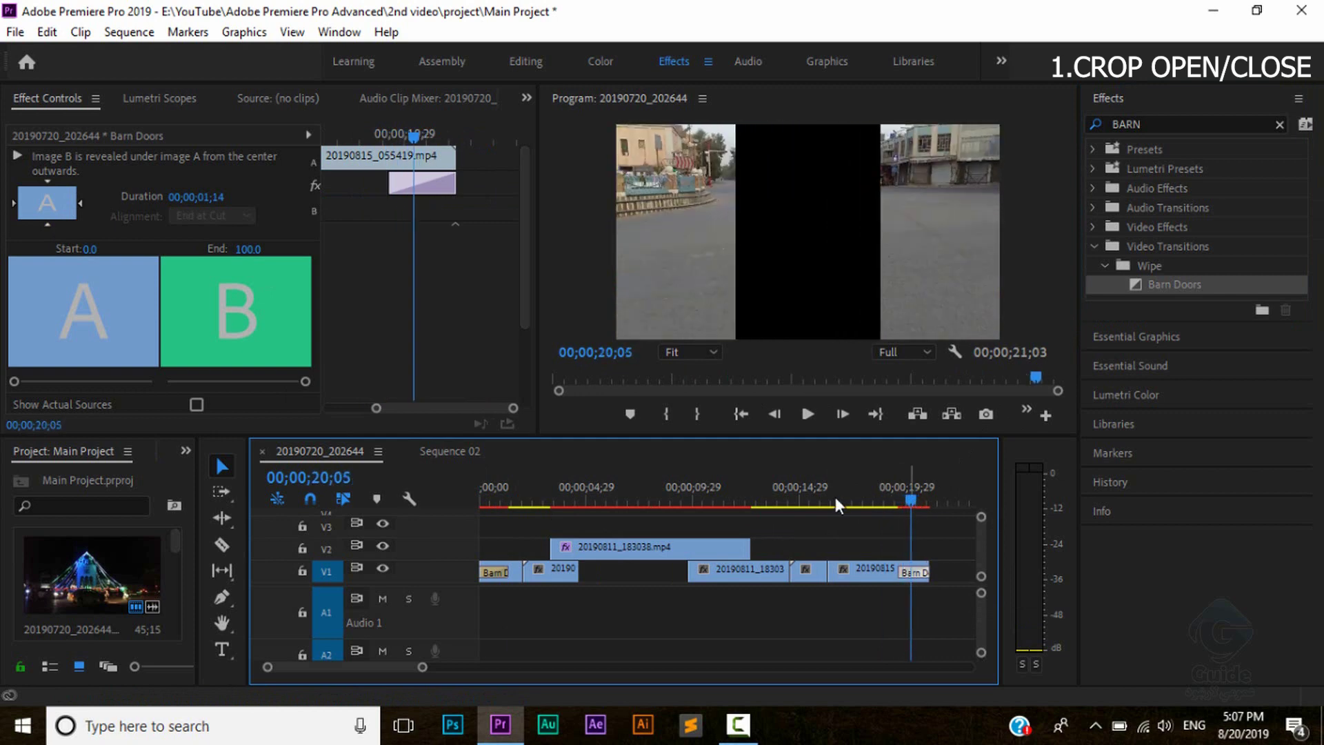
click(47, 226)
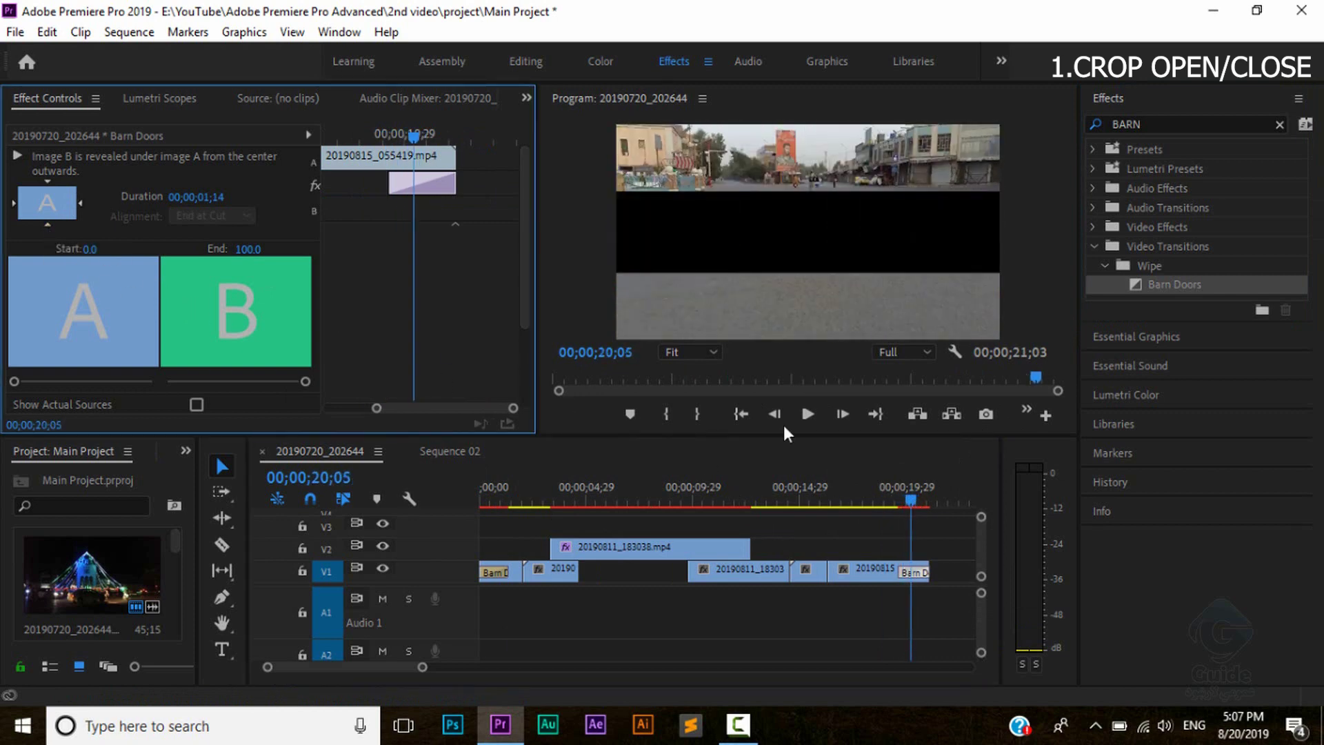
mouse_move(912, 504)
mouse_down()
mouse_move(890, 503)
mouse_move(917, 506)
mouse_up()
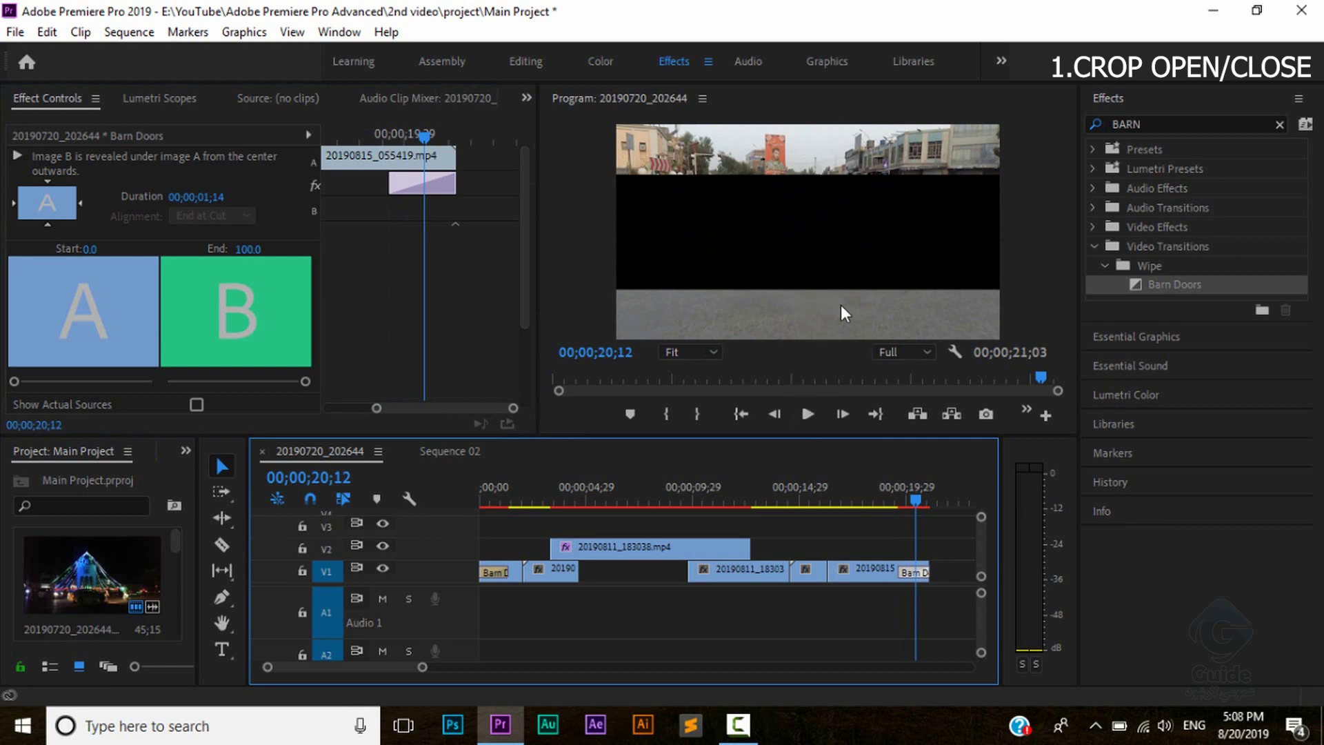
scroll(520, 297, down, 3)
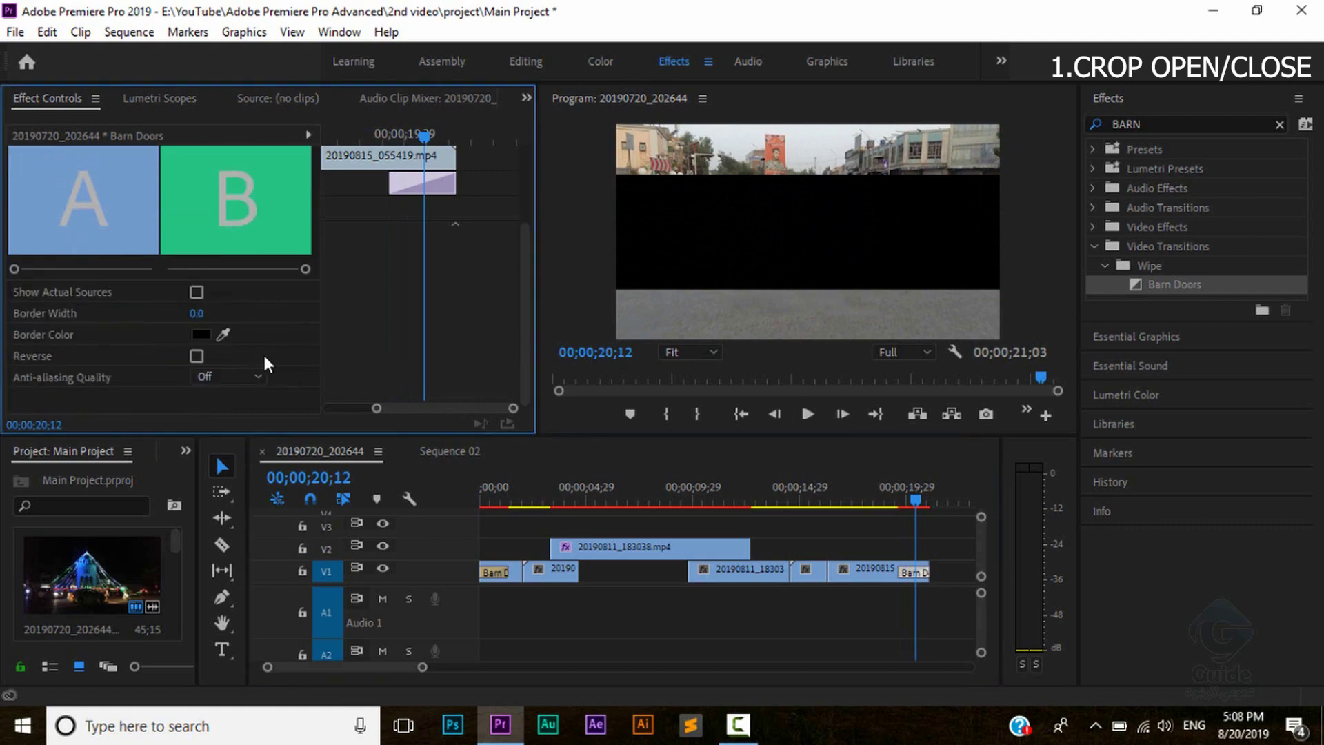
Step: Tick Reverse on the closing Barn Doors and play it from just before the transition
click(197, 356)
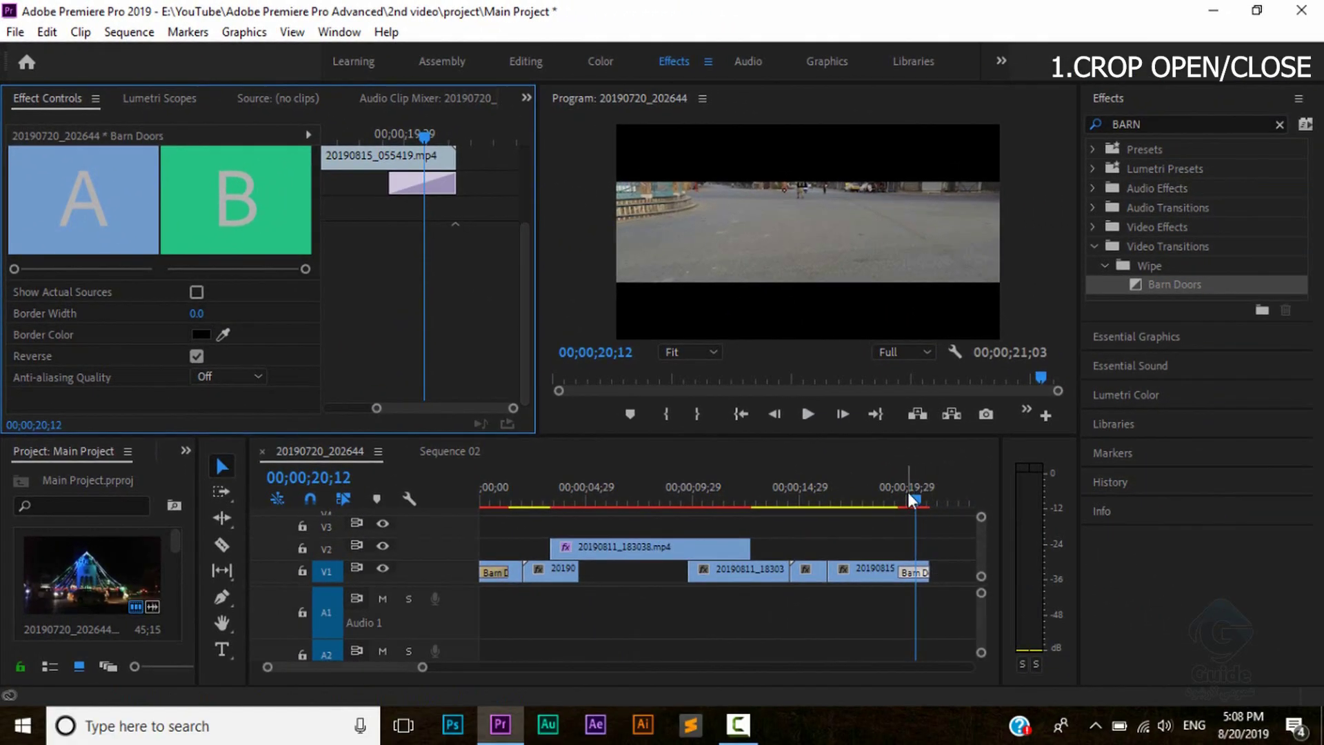
click(988, 552)
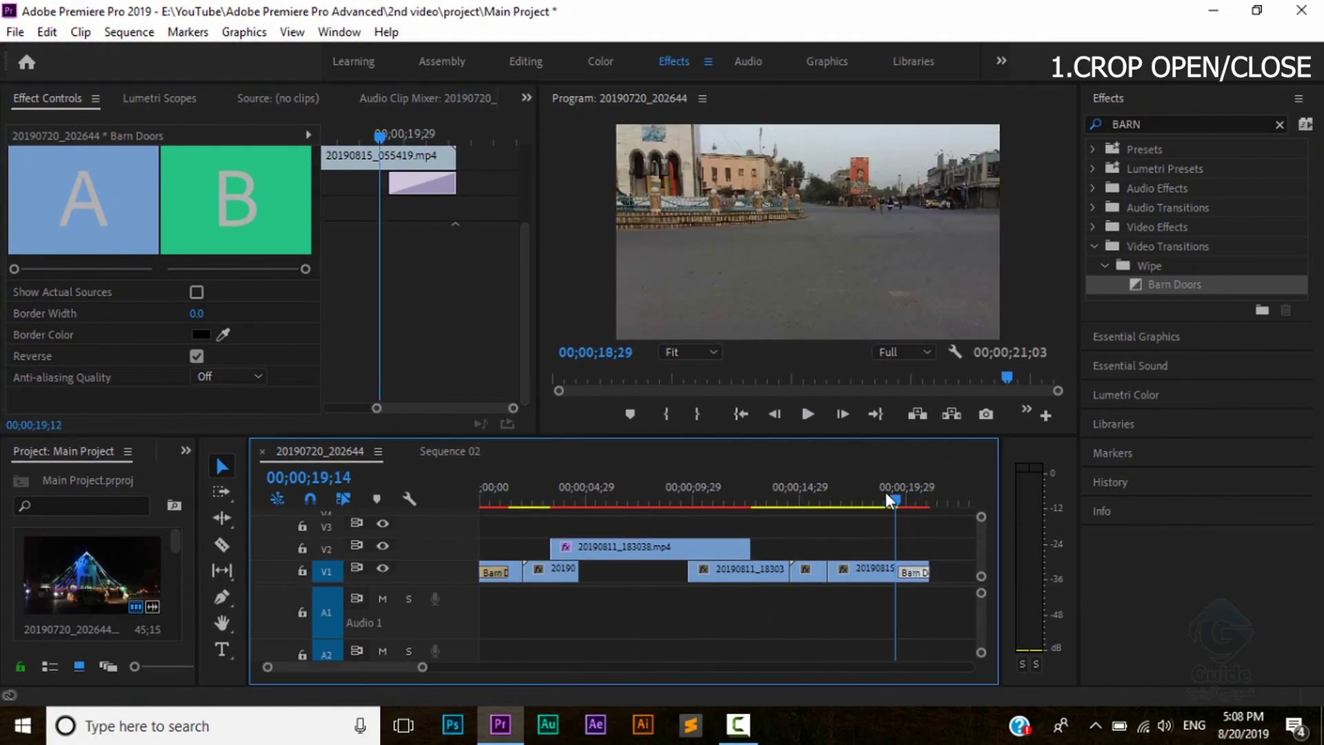
click(811, 415)
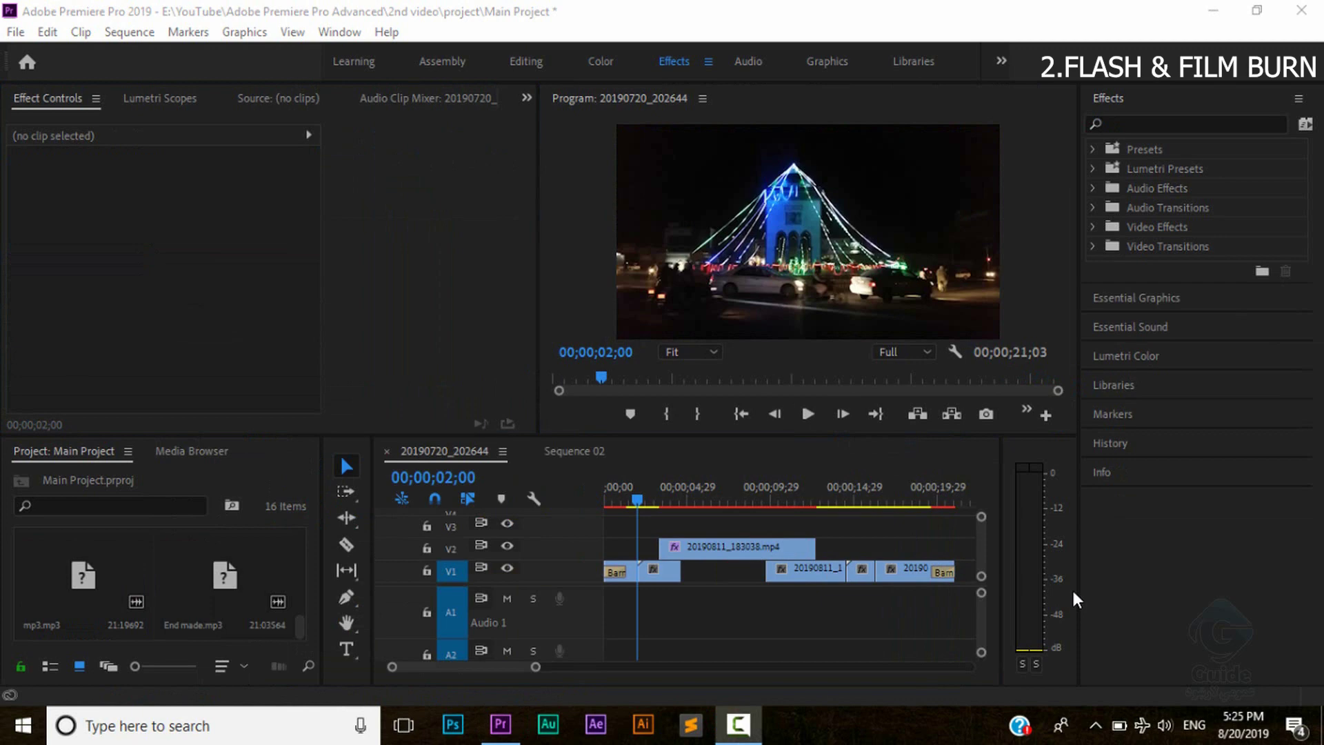
Step: Zoom into the start of the timeline and place the playhead at about 00;00;01;24
scroll(624, 588, up, 5)
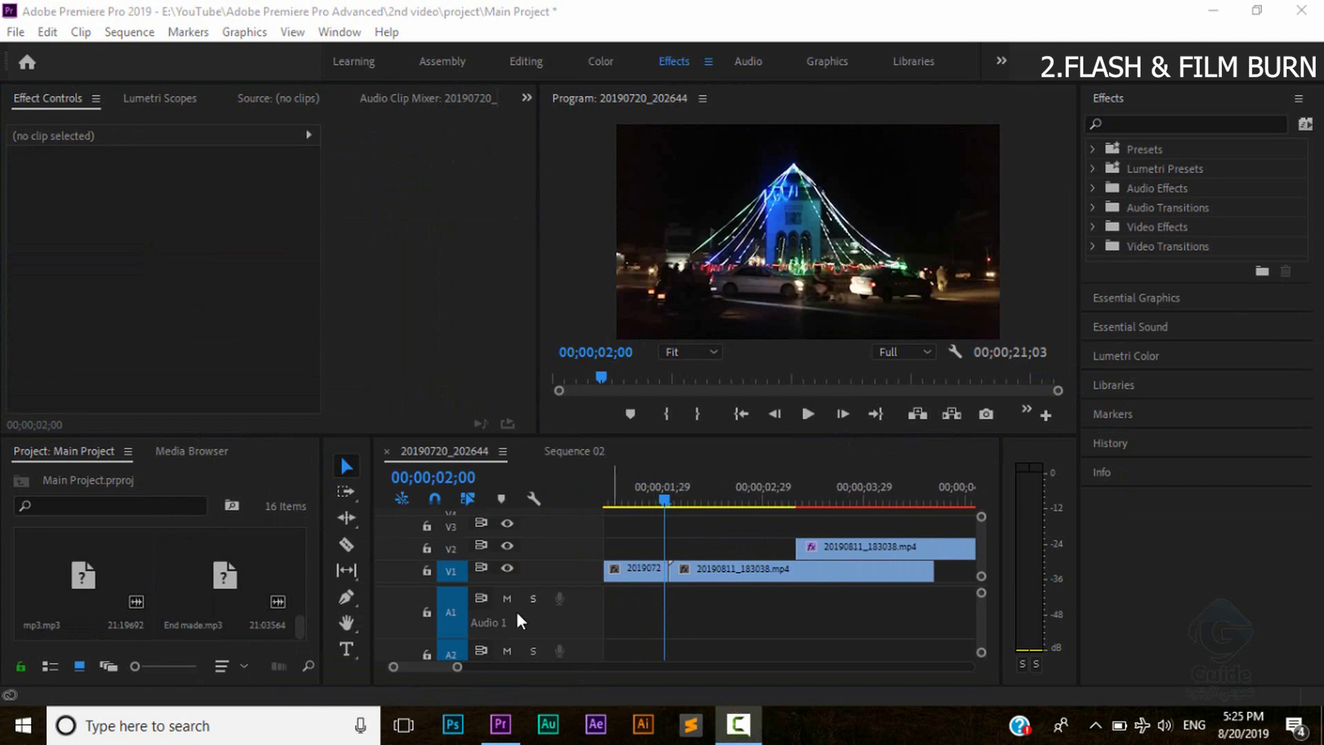
drag(421, 669, 399, 665)
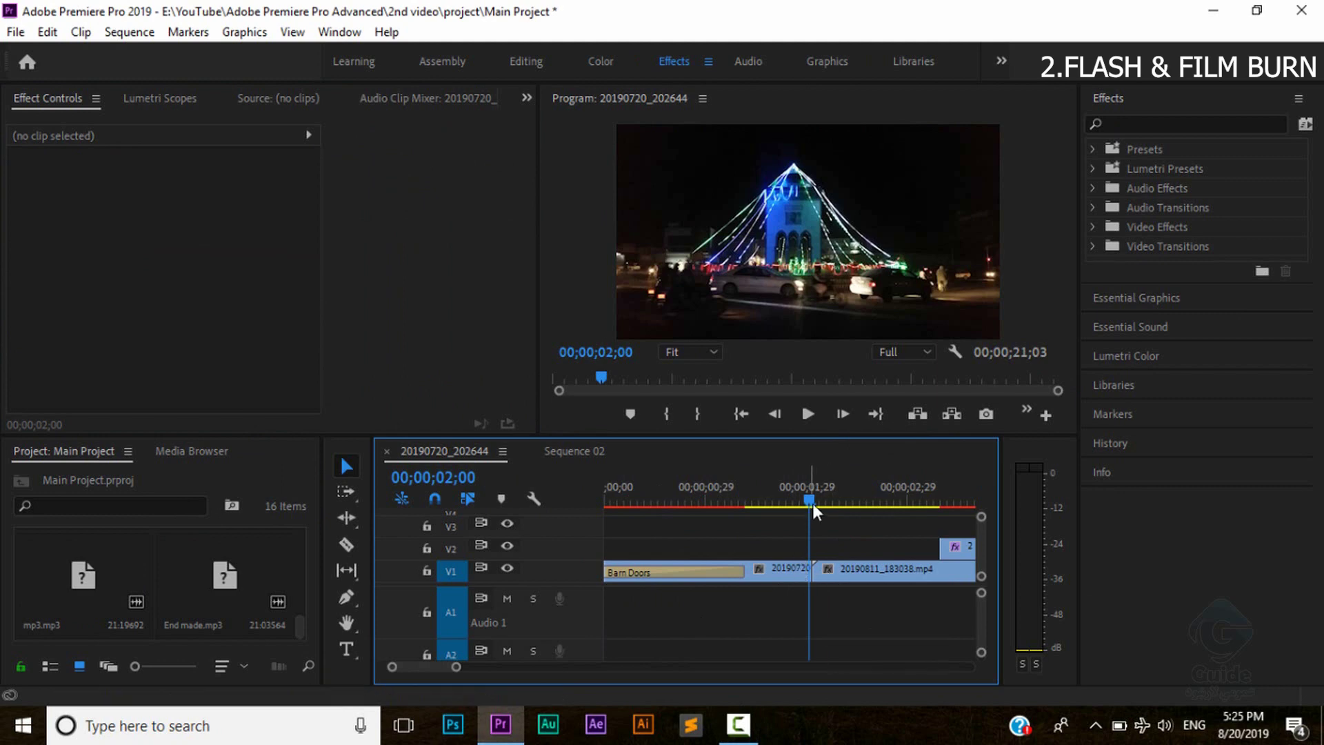
mouse_move(814, 509)
mouse_down()
mouse_move(787, 509)
mouse_move(827, 509)
mouse_move(789, 507)
mouse_up()
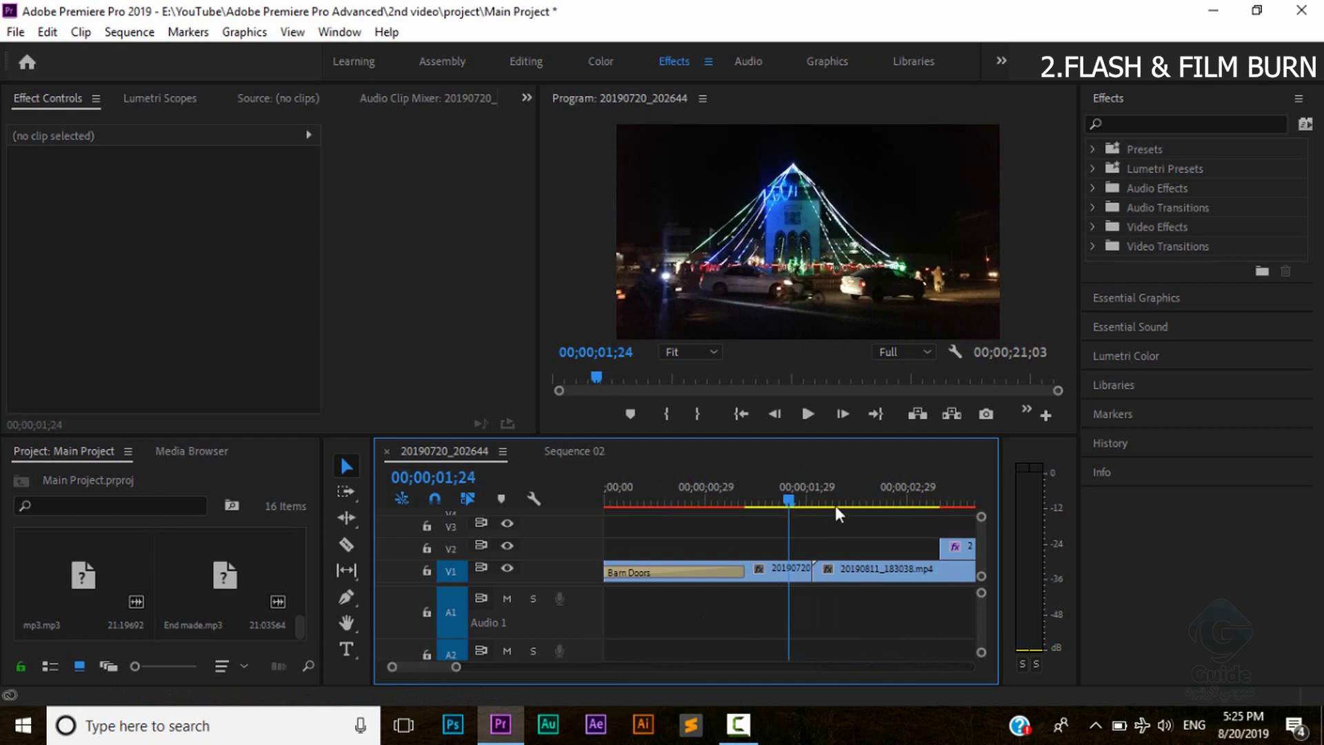
Step: Search the effects for 'whit' and apply Dip to White at the cut between the first two V1 clips
click(1142, 125)
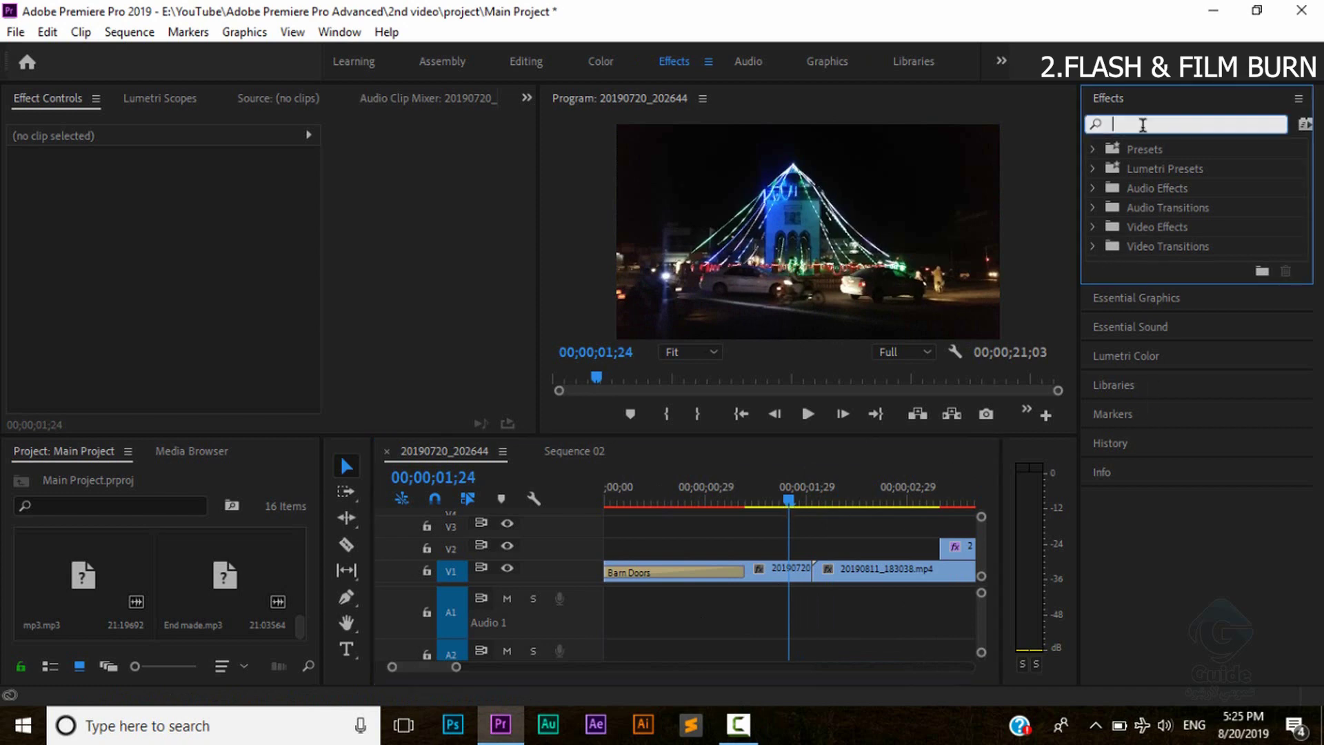
text(white)
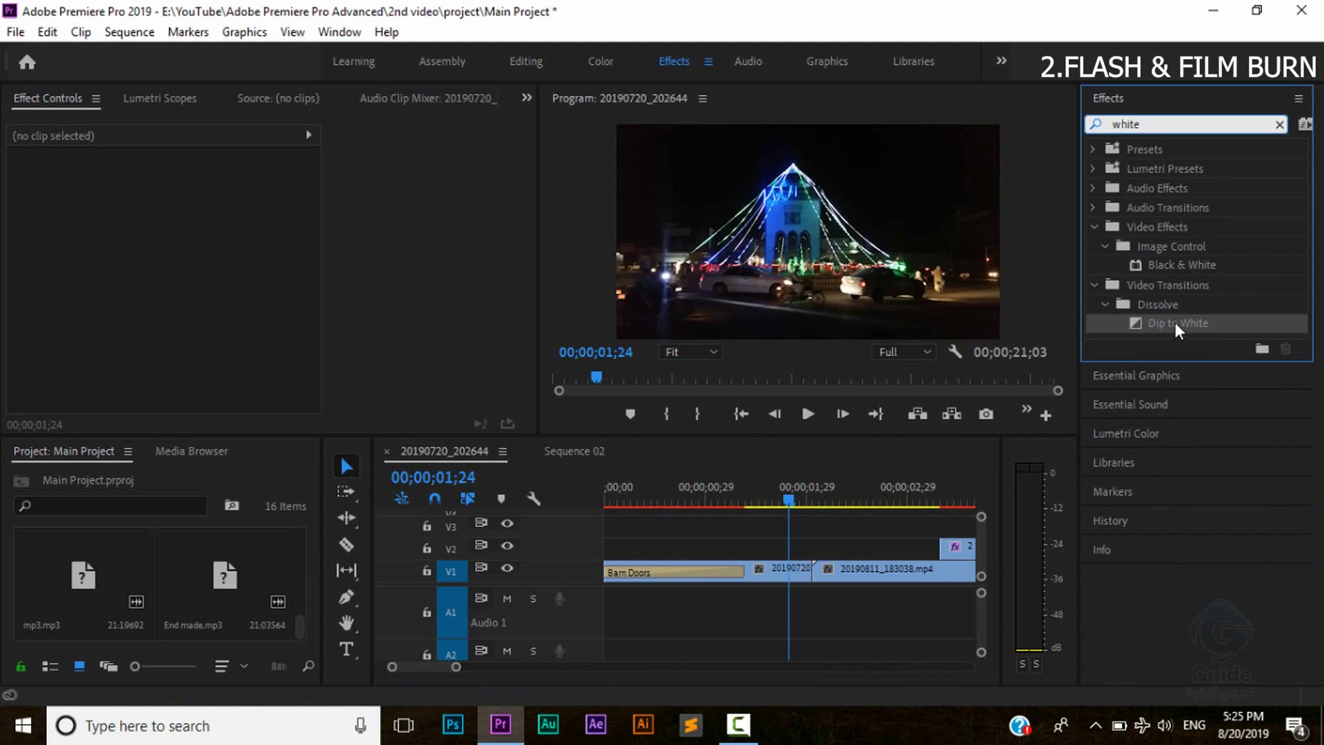
drag(1178, 331, 818, 589)
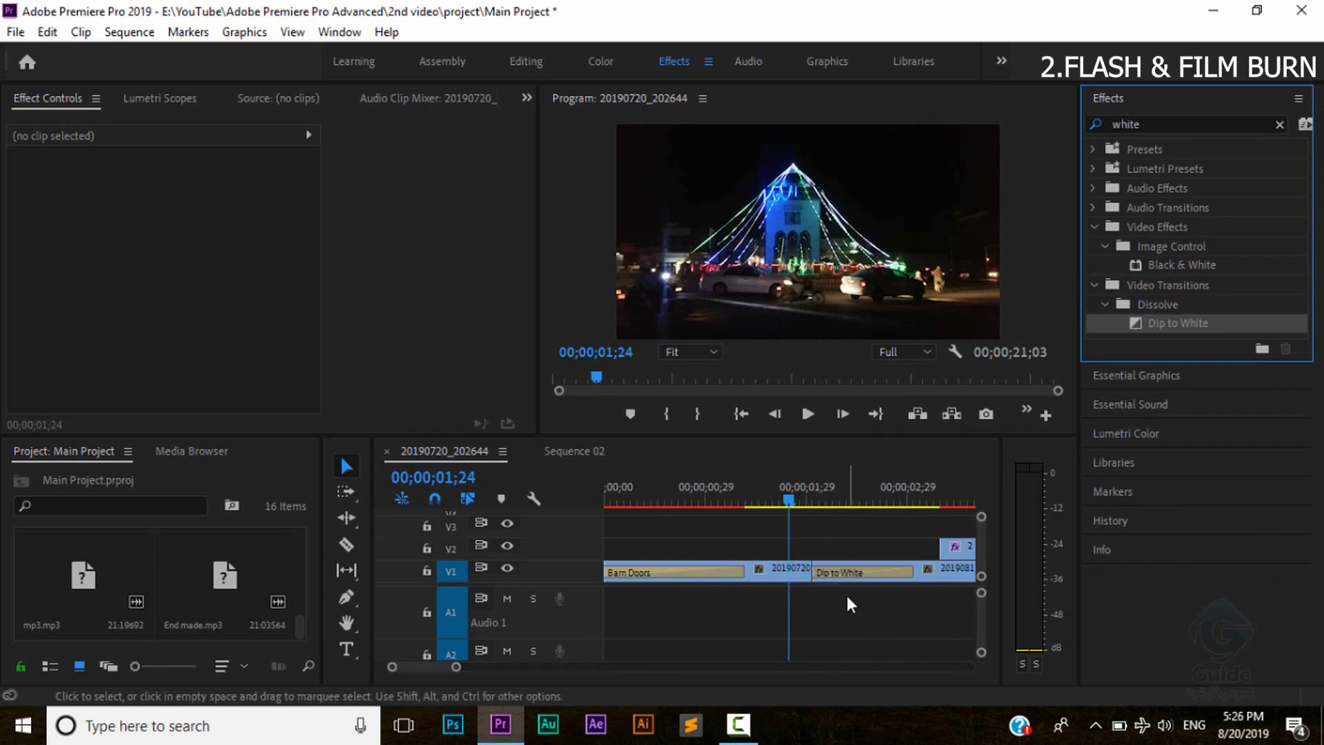
scroll(838, 601, up, 2)
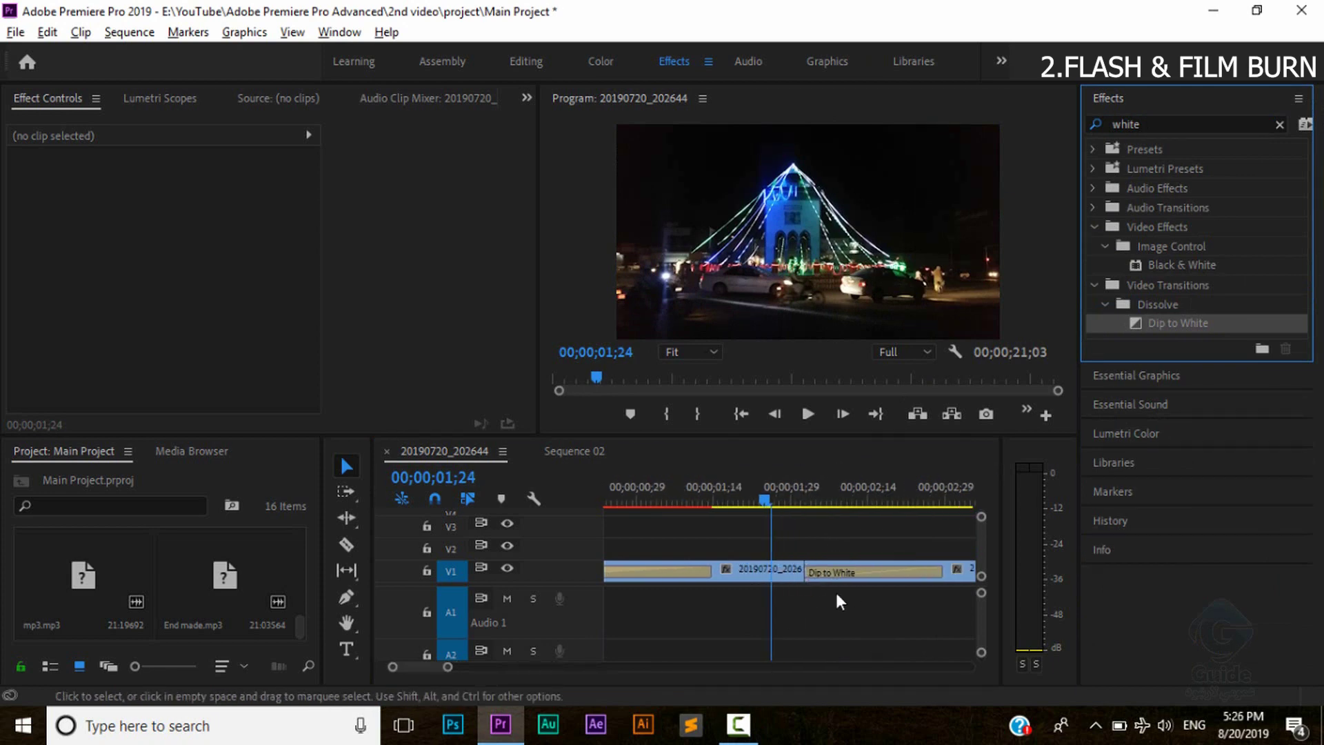
scroll(840, 599, down, 1)
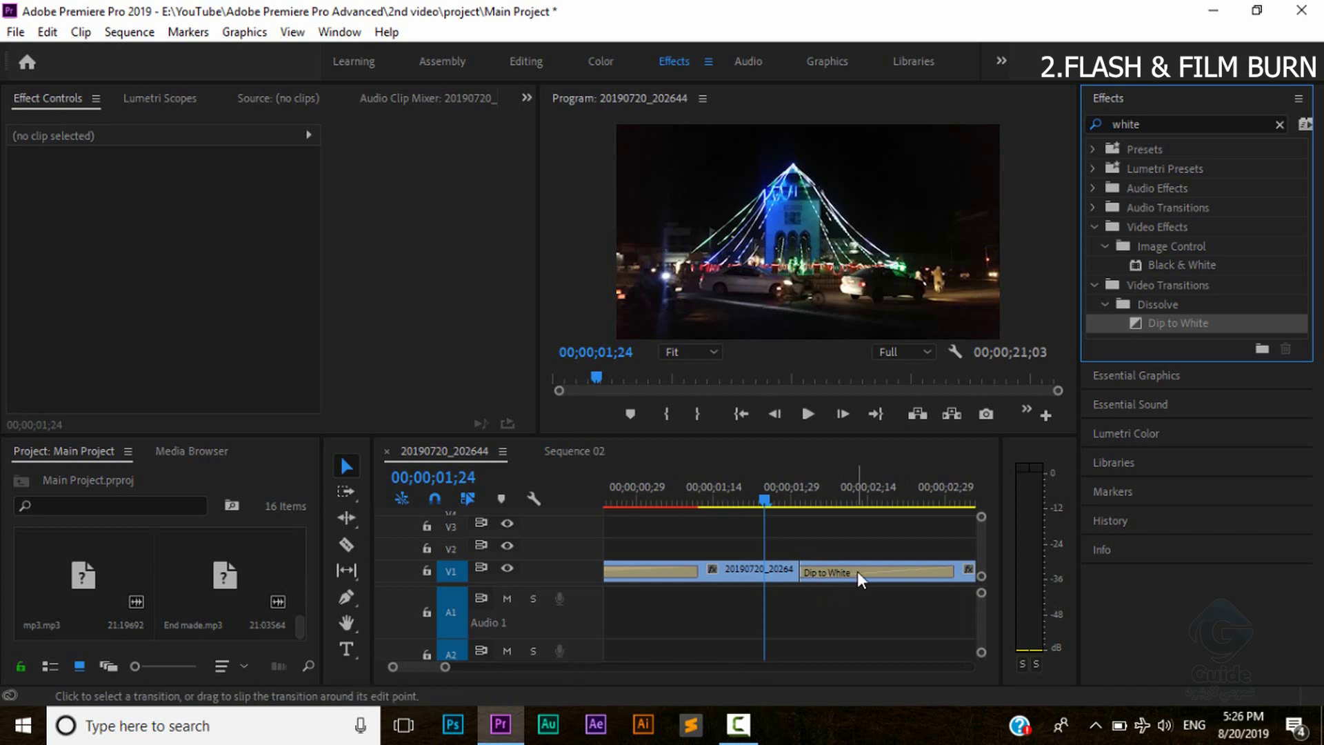
Step: Set the Dip to White duration to 00;00;00;04 with Alignment Center at Cut
click(859, 572)
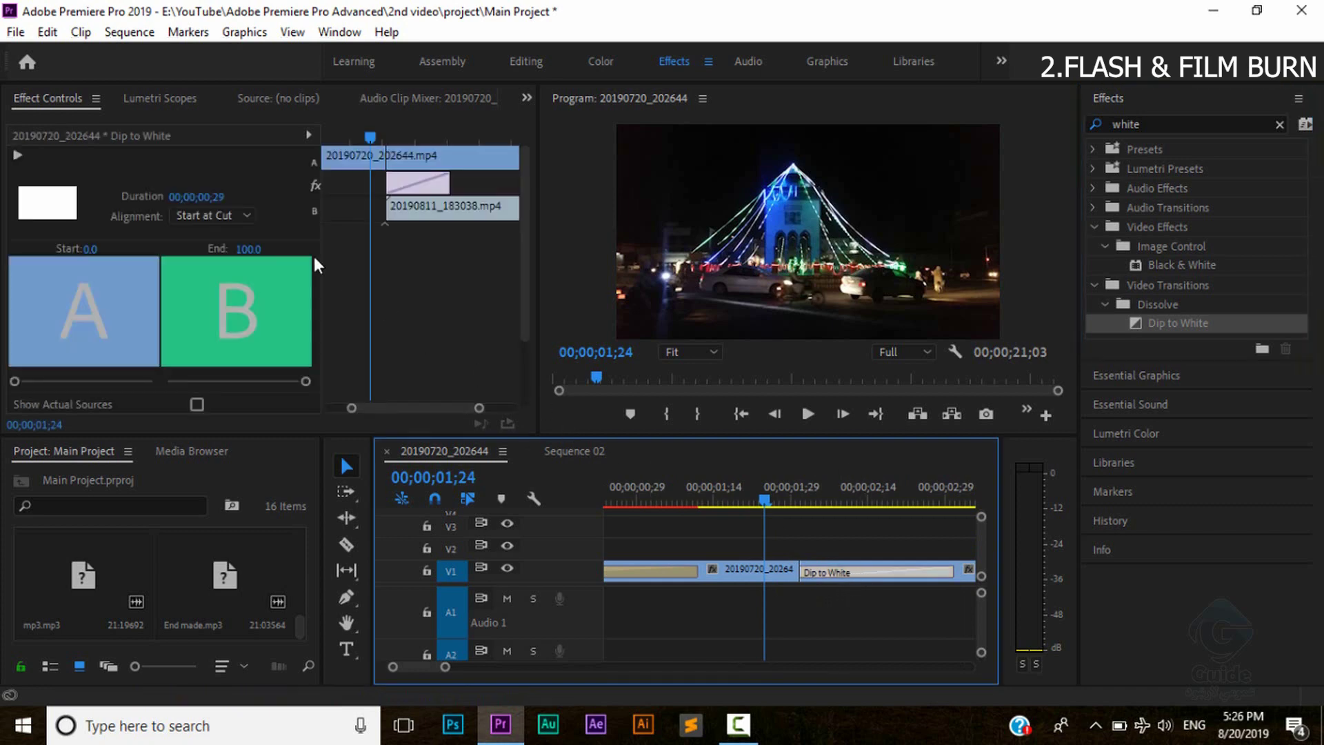
drag(228, 198, 207, 198)
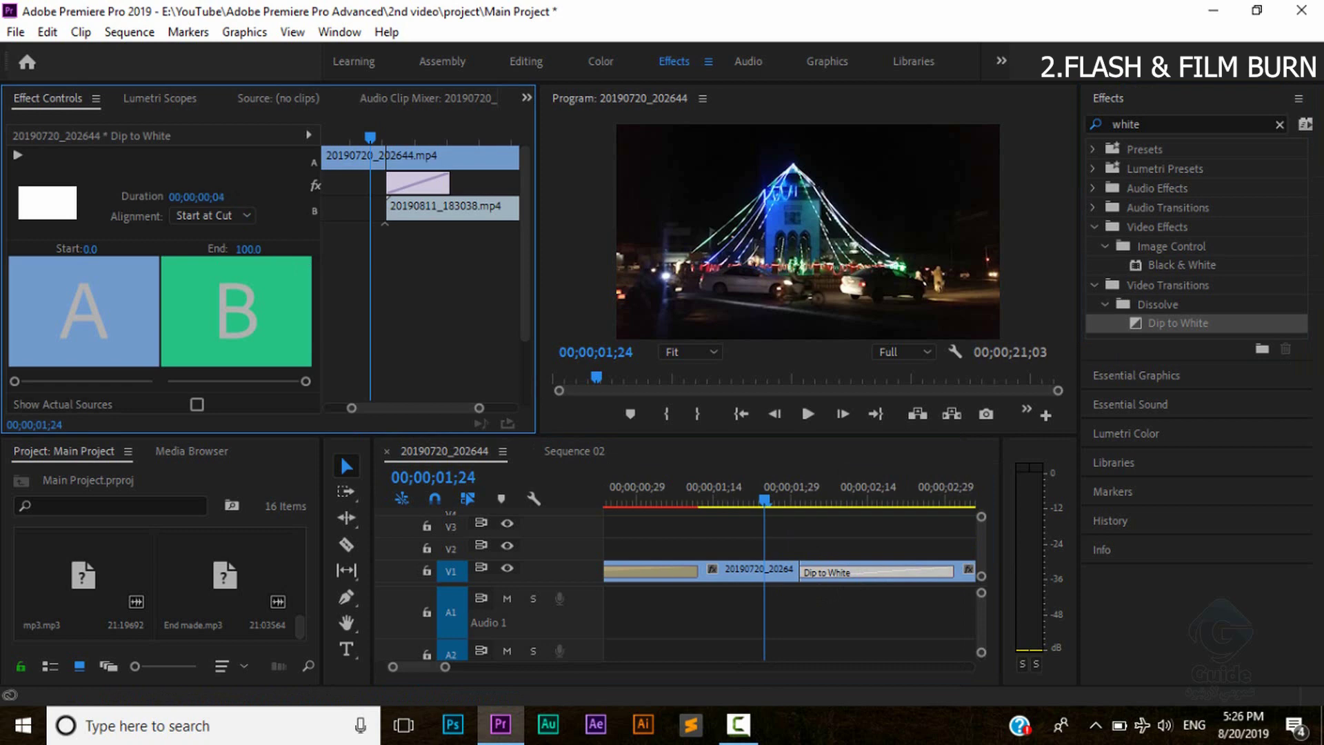
click(813, 573)
click(202, 212)
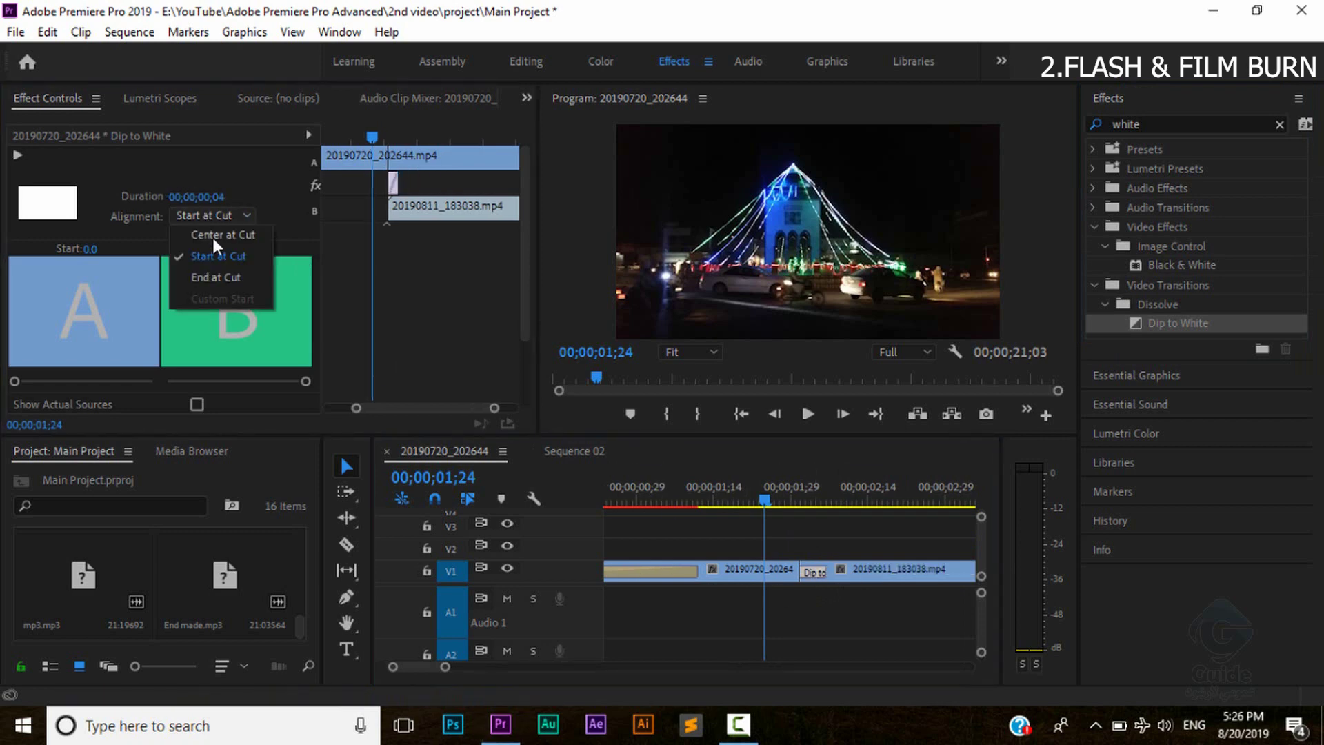
click(213, 235)
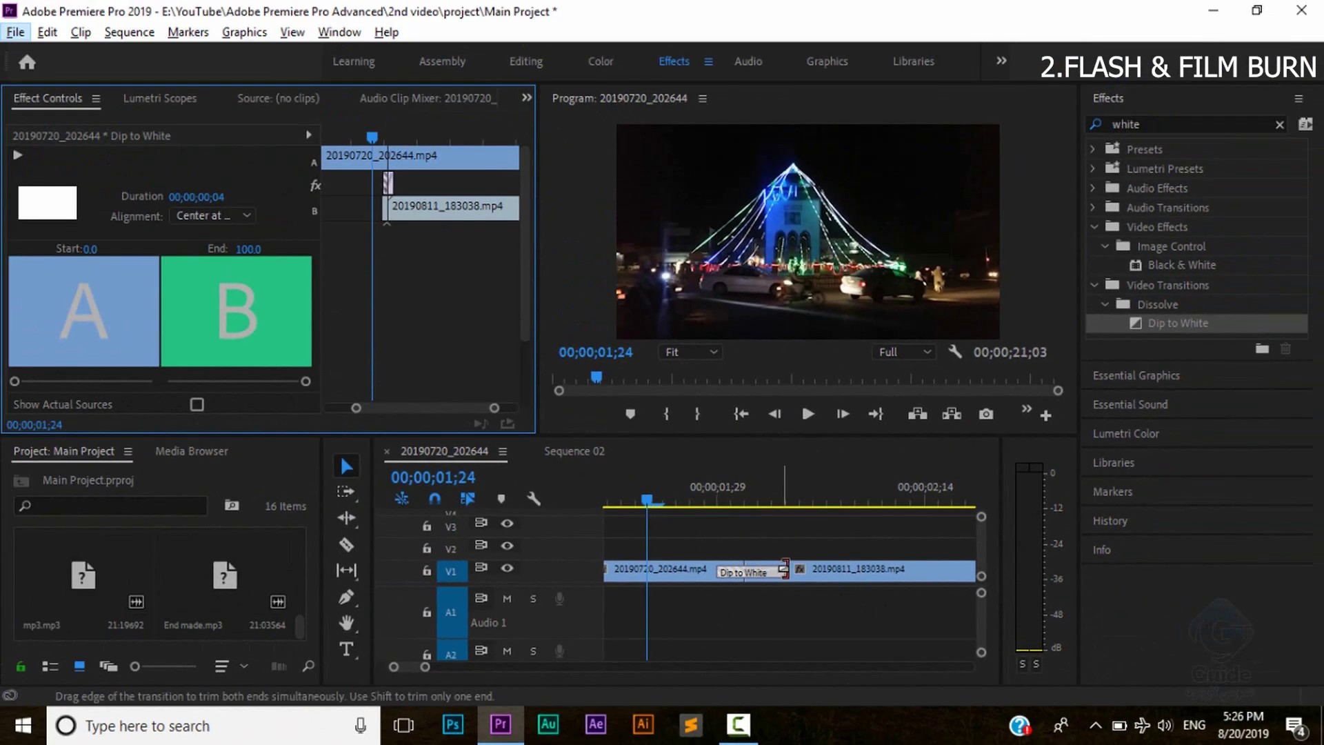
Step: Scrub across the cut to preview the shortened fade to white
click(784, 573)
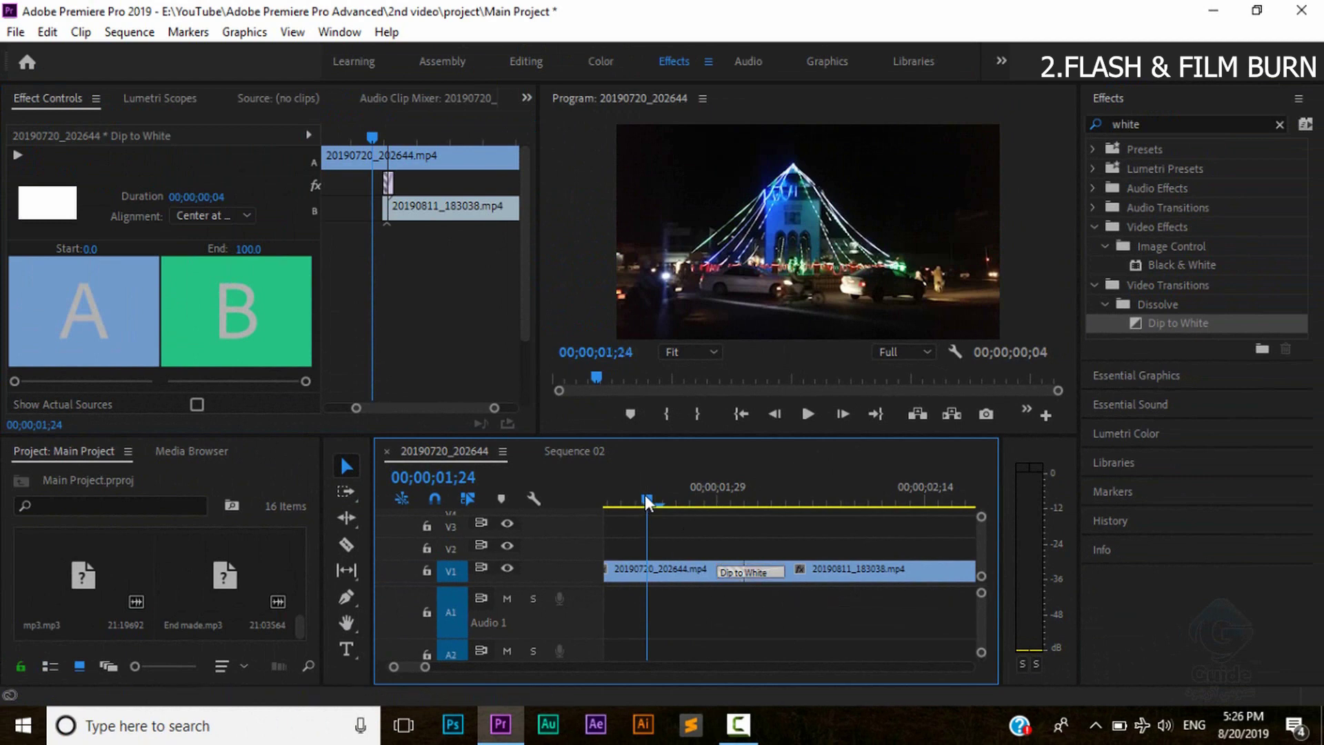
drag(647, 501, 690, 505)
key(minus)
key(minus)
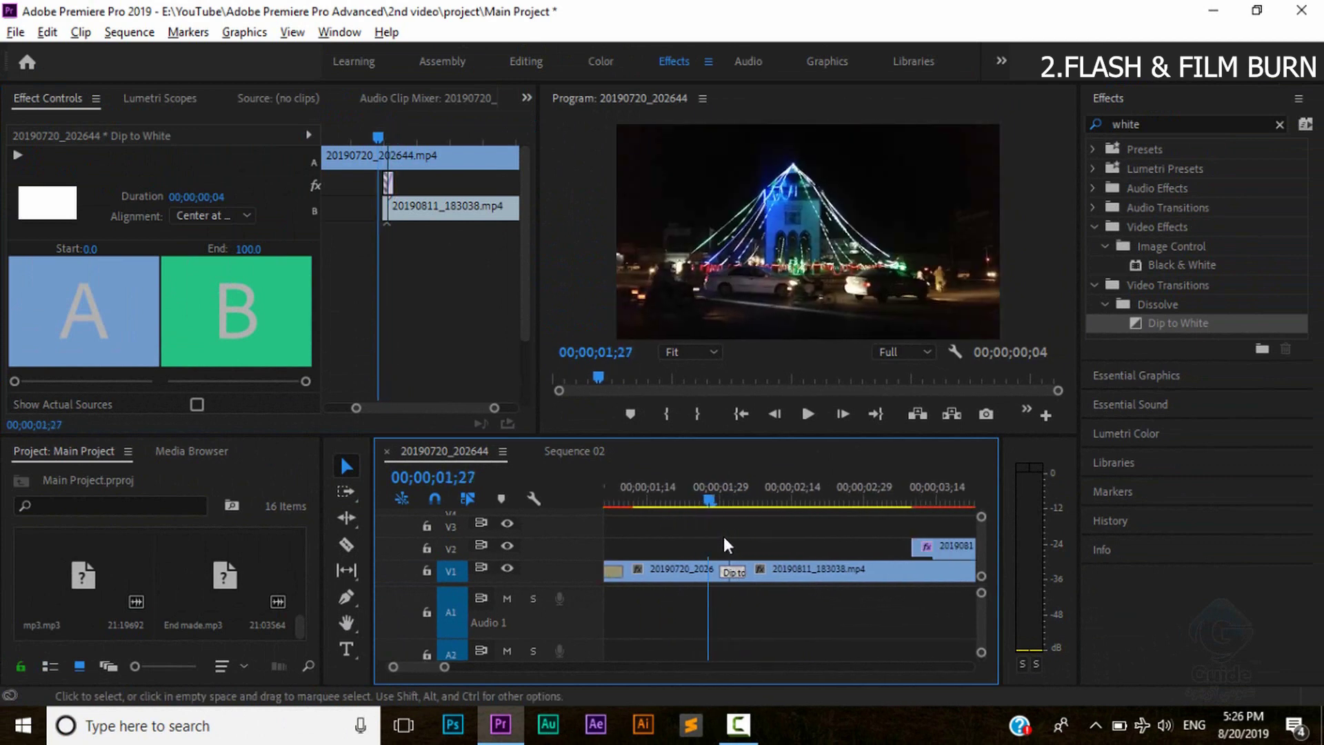
Step: Zoom the timeline in around the playhead and collapse the Dissolve and Video Transitions folders
key(equal)
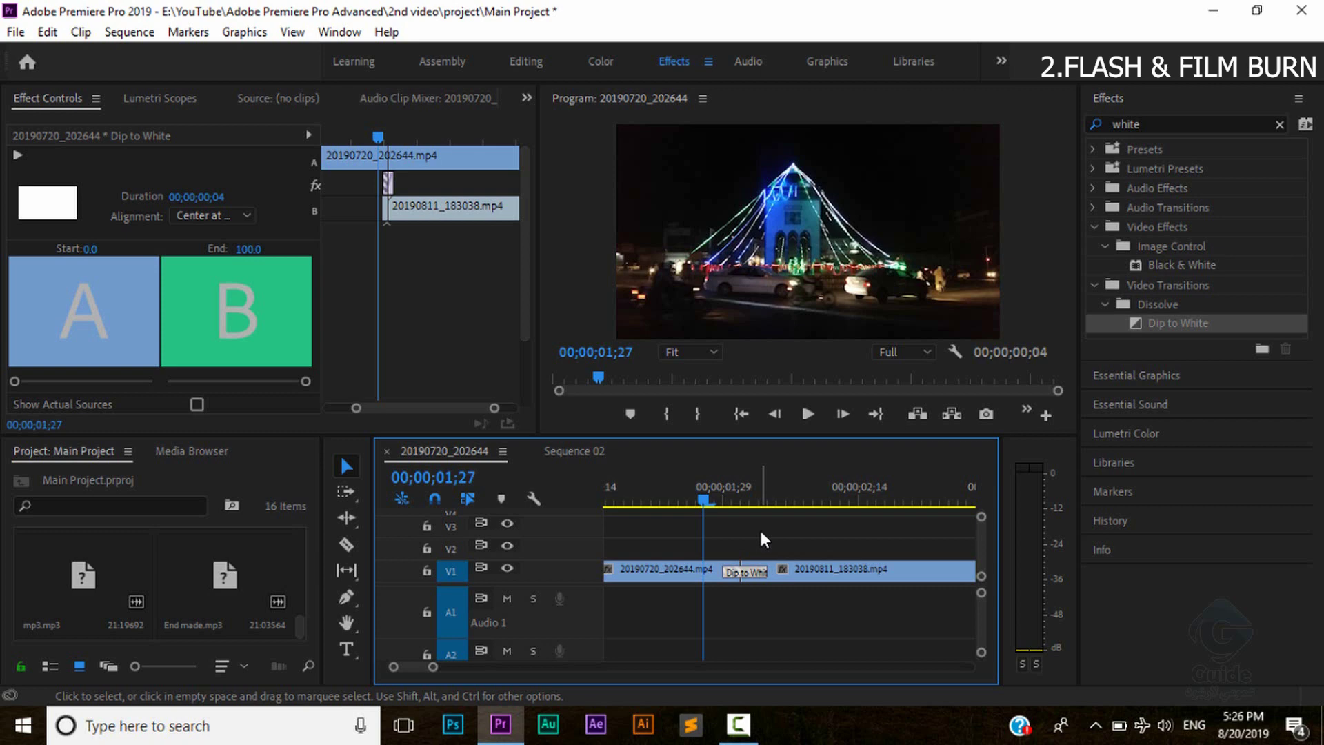
click(1104, 304)
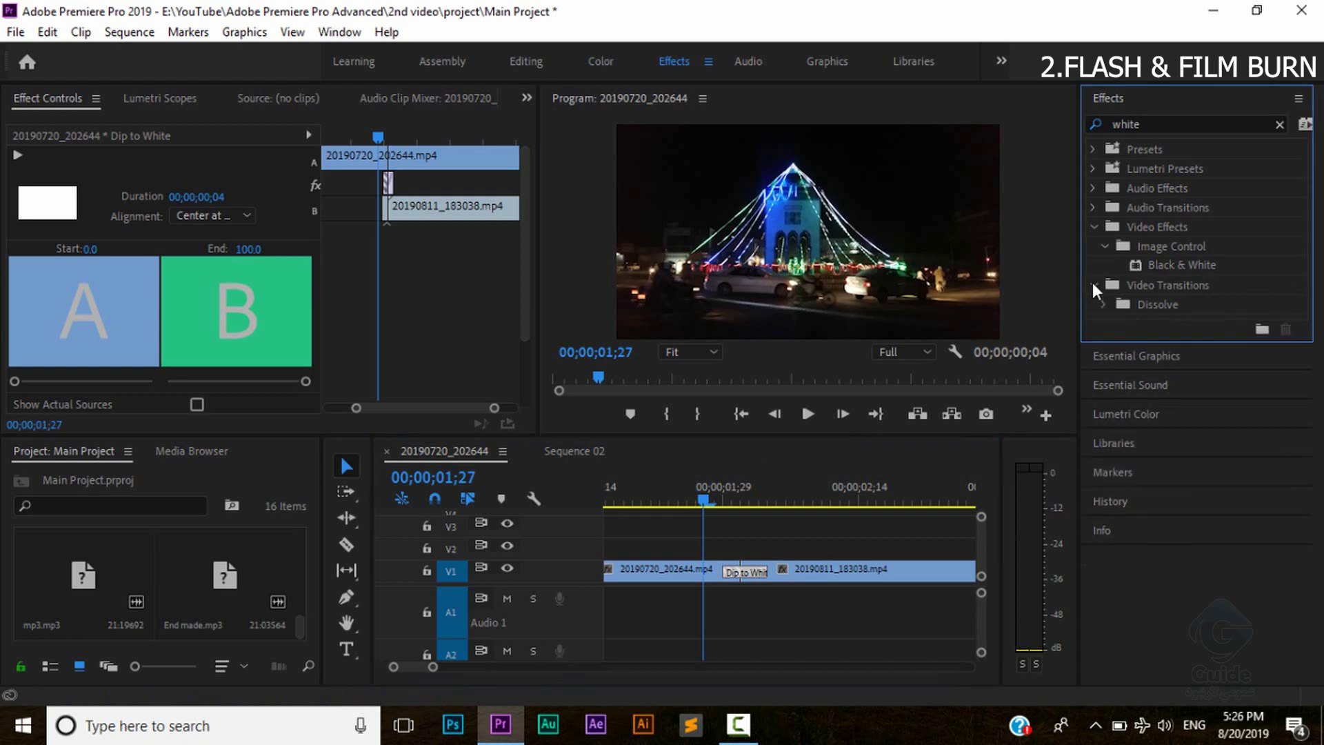
click(1094, 285)
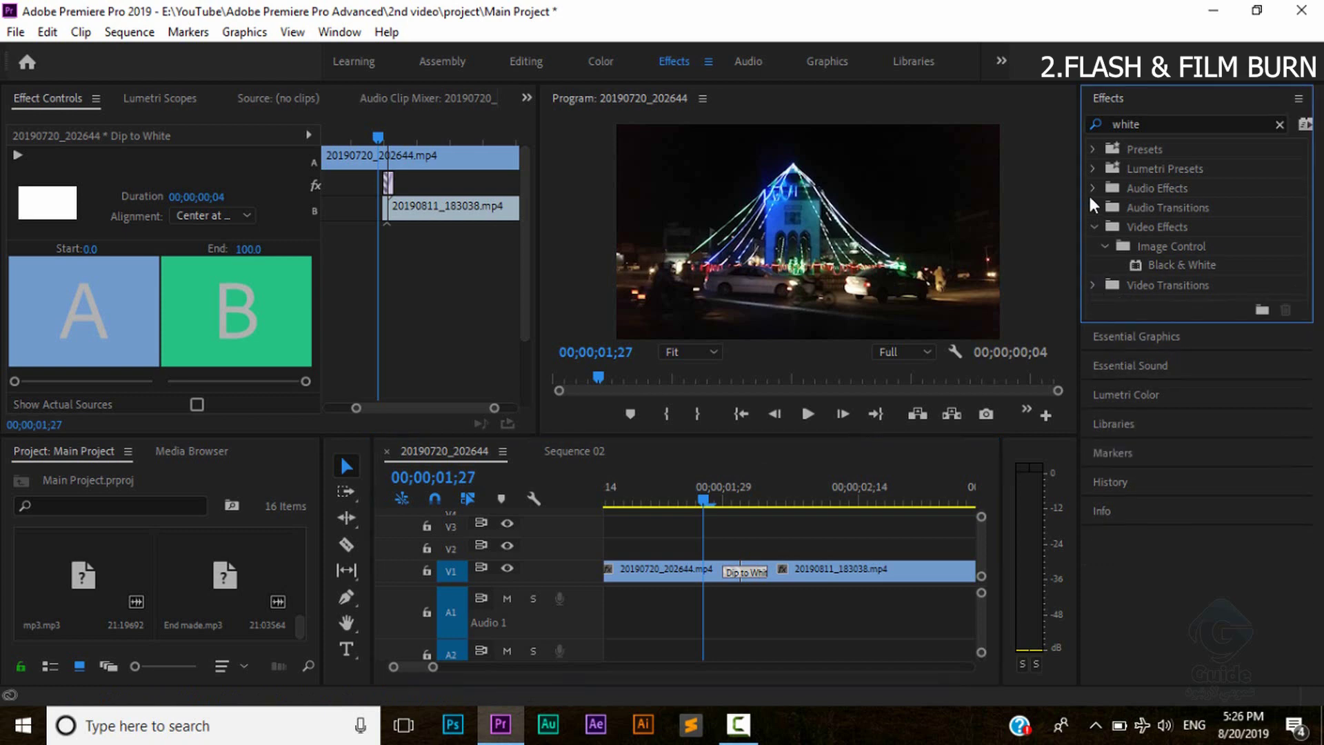
Step: Drag the 'news' search result News Transition template onto V3 at the Dip to White cut
click(1094, 227)
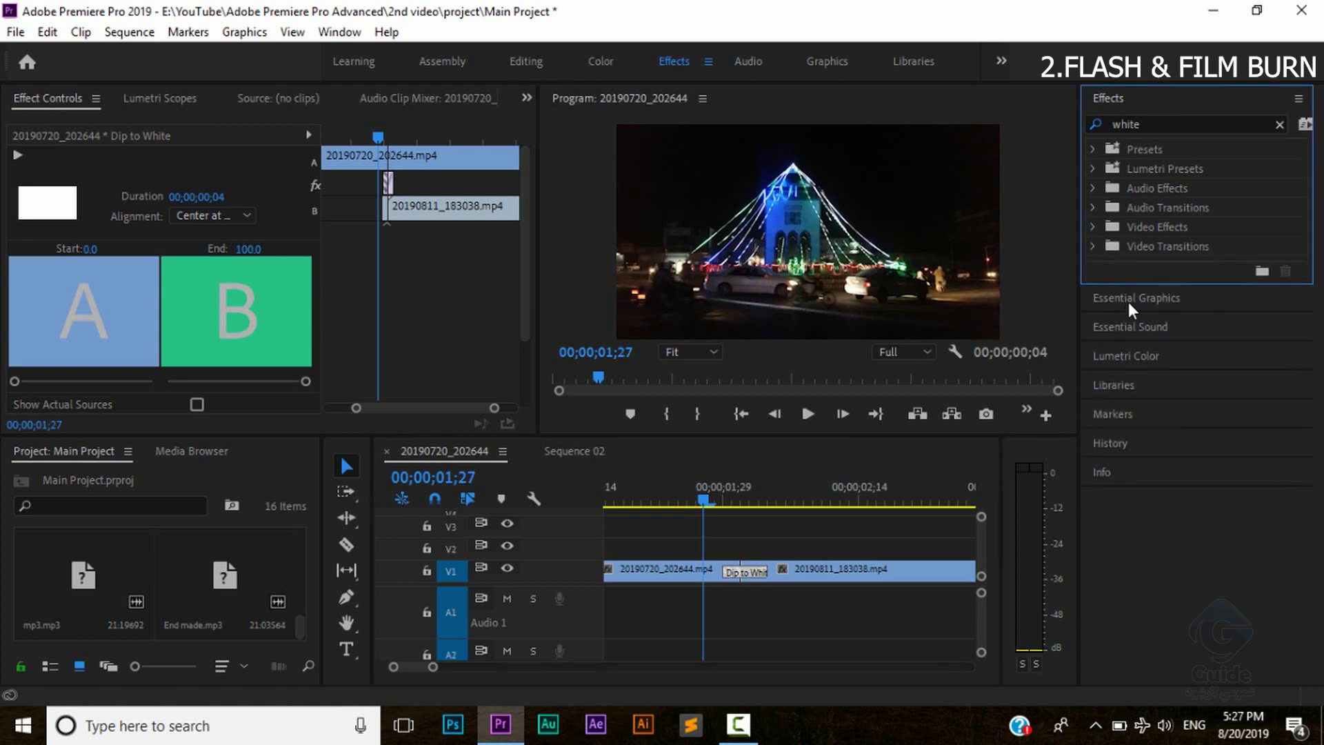
click(1131, 303)
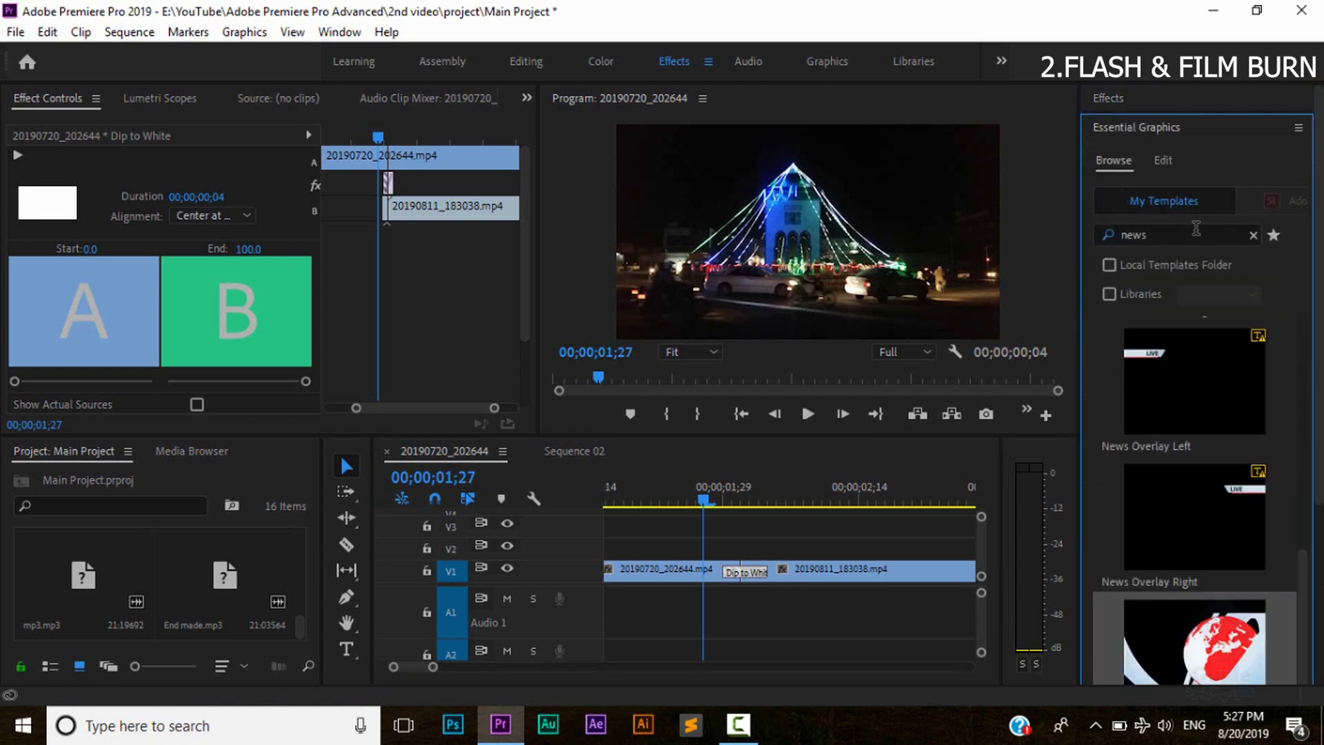
click(1165, 234)
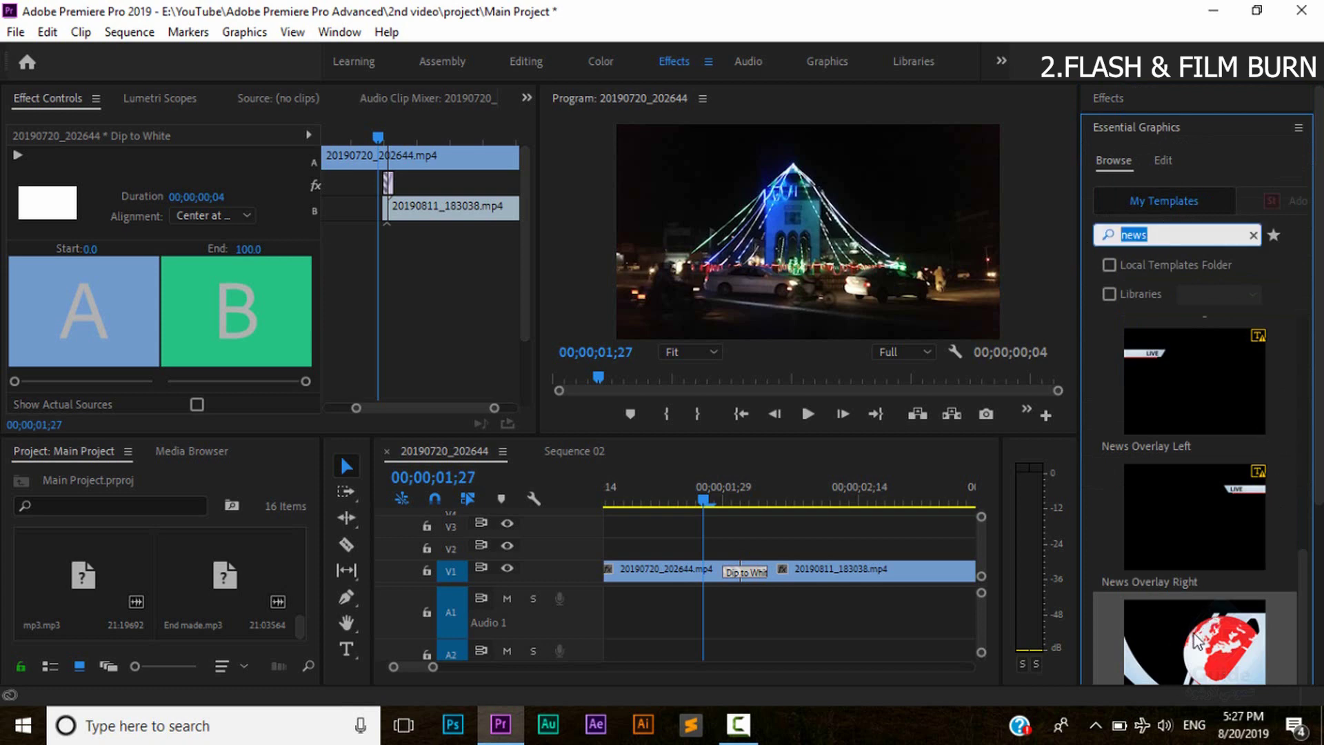
drag(1199, 641, 713, 538)
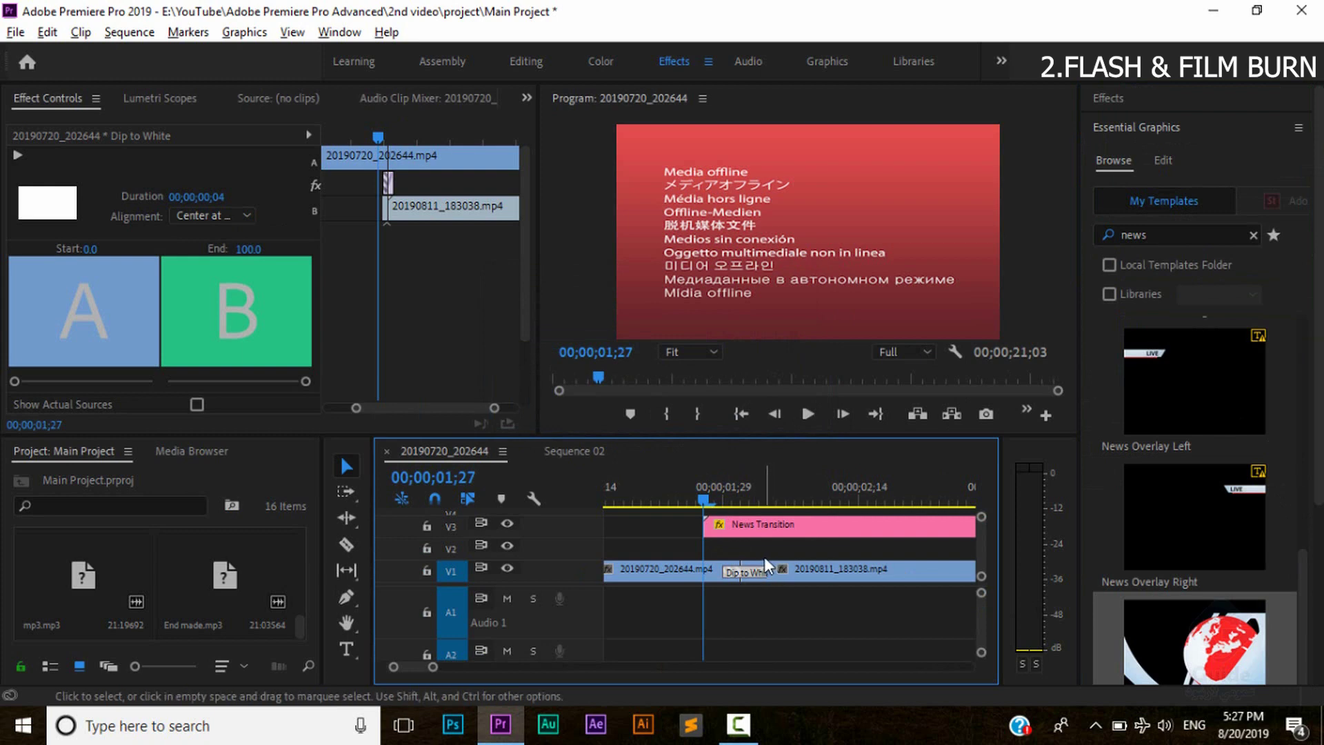
scroll(764, 556, down, 2)
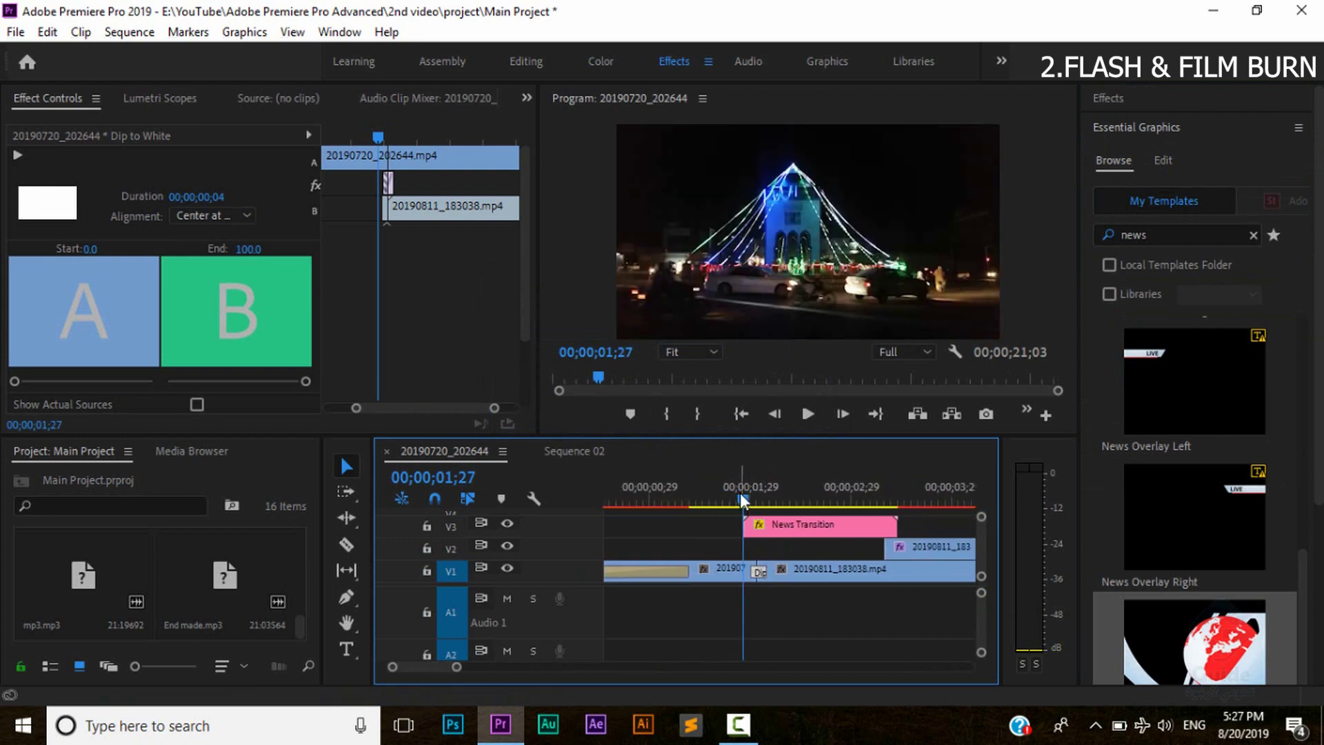
Step: Trim both ends of the News Transition clip to about five frames around the cut
mouse_move(745, 493)
mouse_down()
mouse_move(786, 498)
mouse_move(750, 499)
mouse_up()
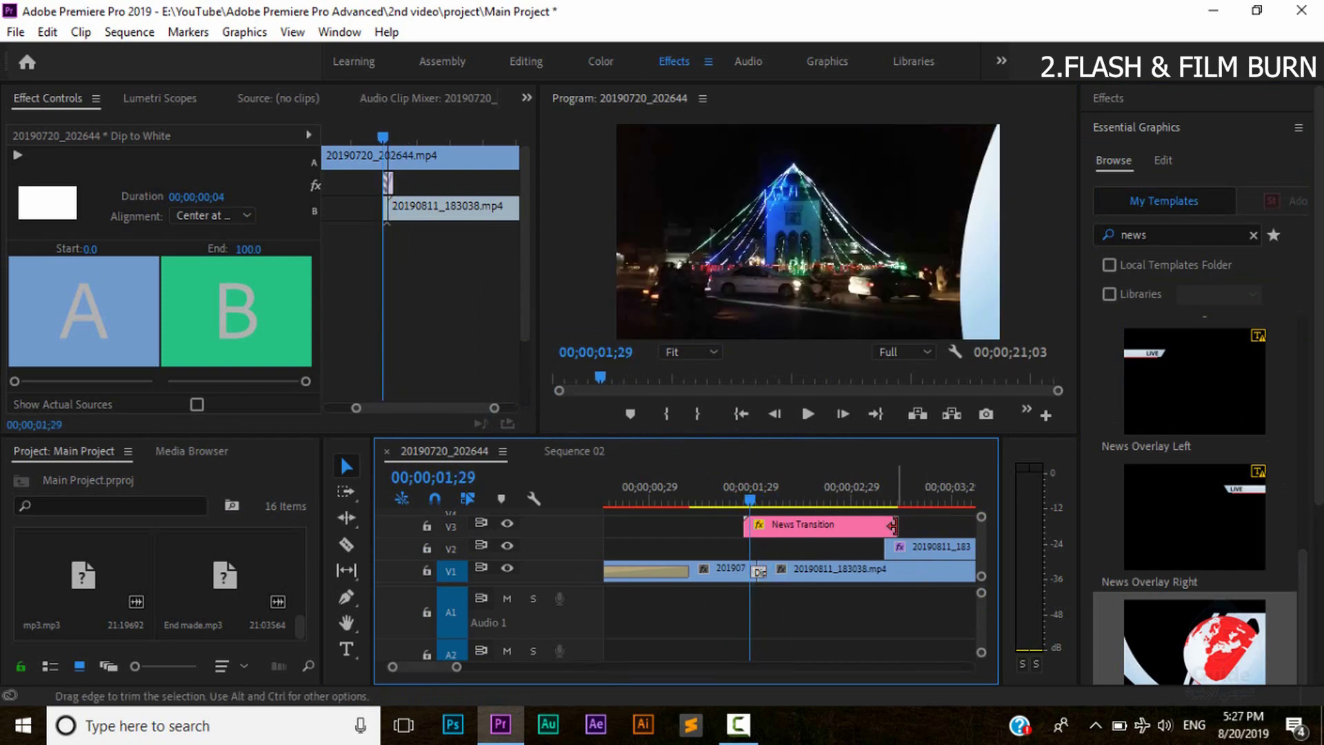
drag(895, 524, 763, 522)
alt+scroll(769, 571, up, 2)
alt+scroll(768, 571, up, 2)
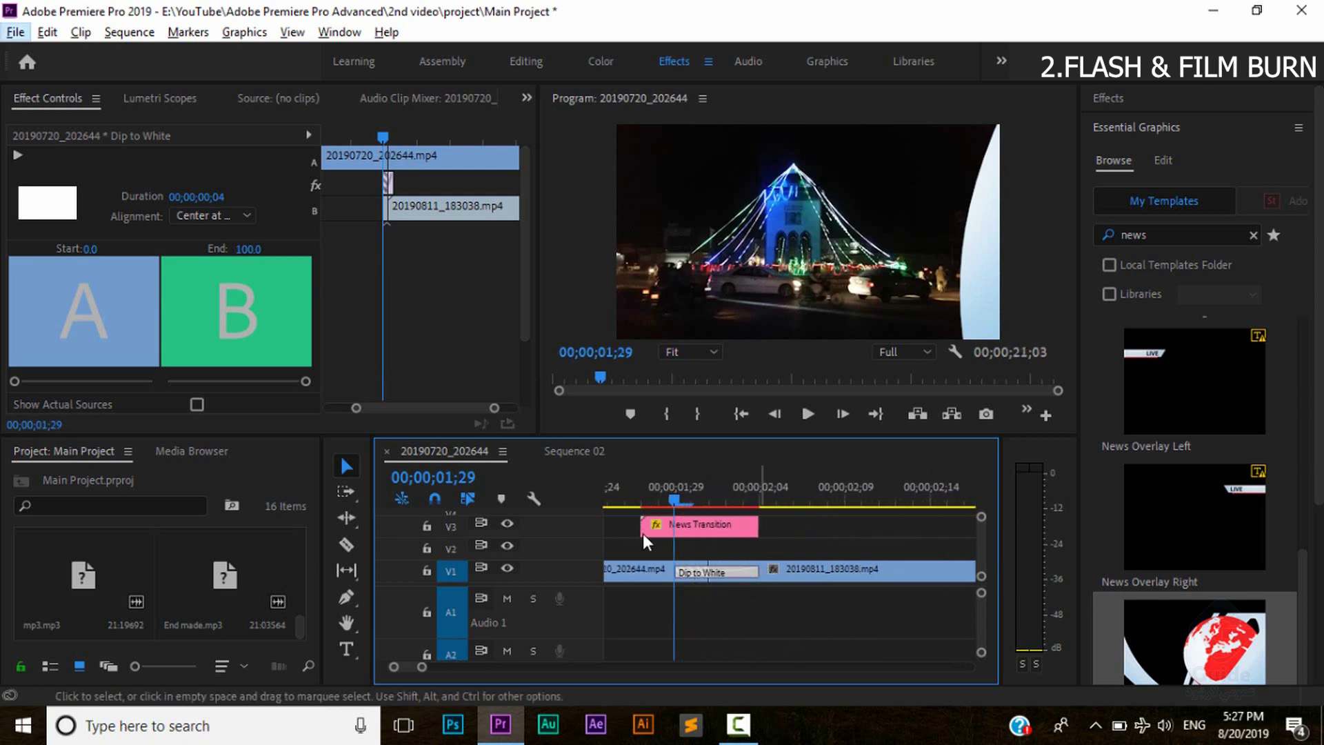
drag(643, 527, 674, 529)
scroll(757, 599, down, 1)
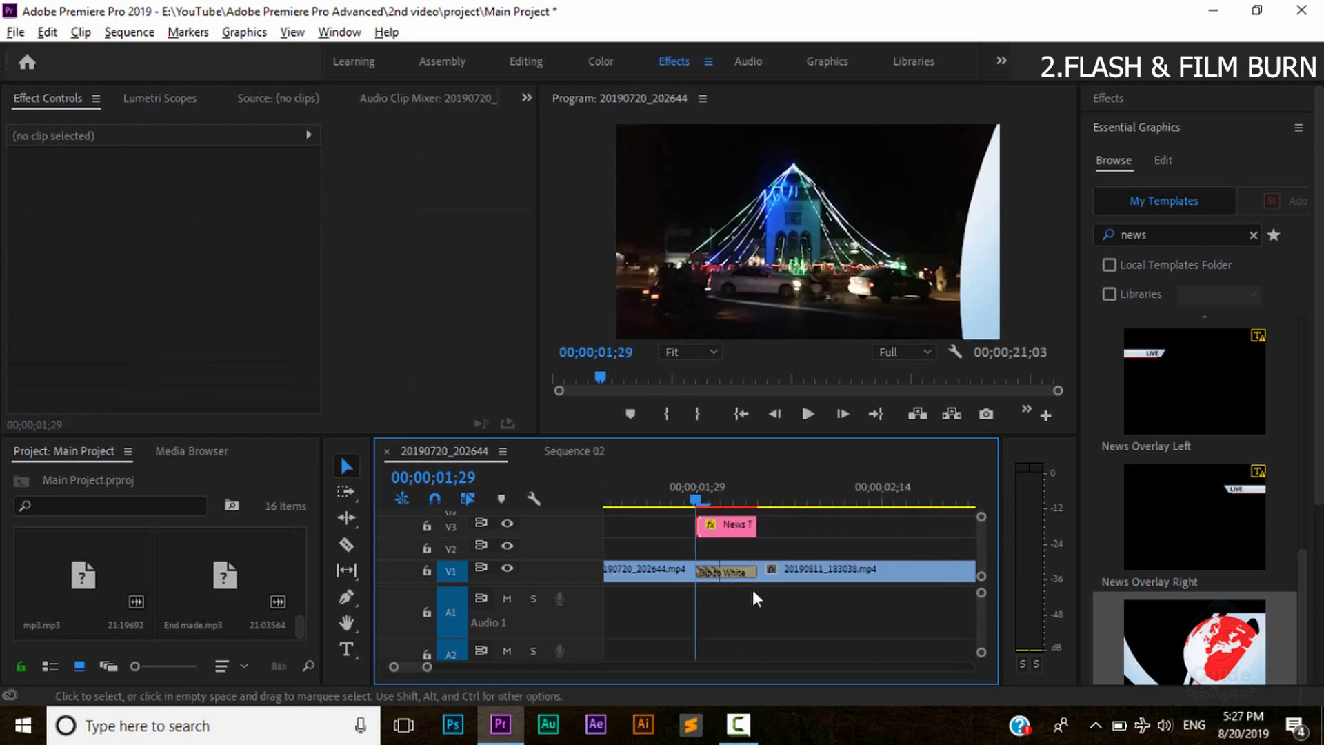
Step: Scrub through the cut to check the trimmed News Transition flash
click(710, 504)
drag(710, 507, 770, 511)
scroll(767, 555, down, 1)
scroll(767, 556, down, 2)
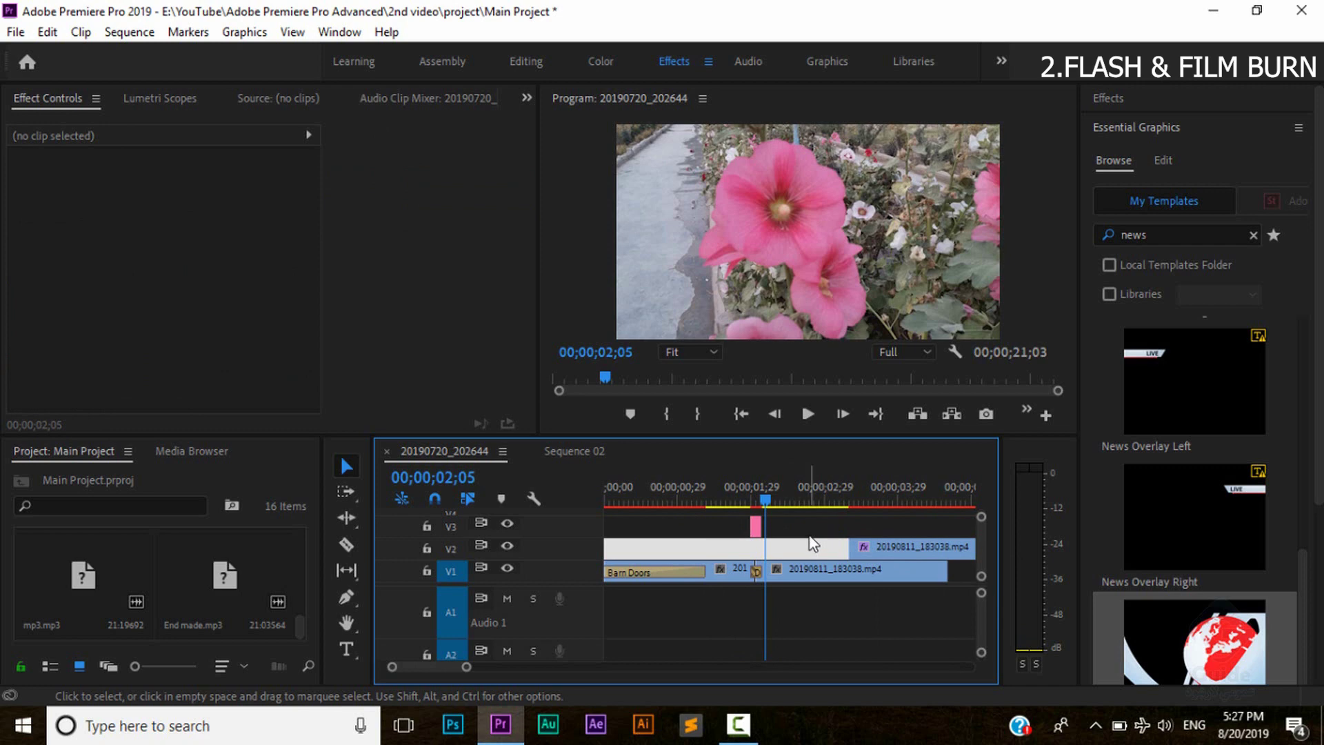
mouse_move(752, 501)
mouse_down()
mouse_move(736, 501)
mouse_move(757, 500)
mouse_up()
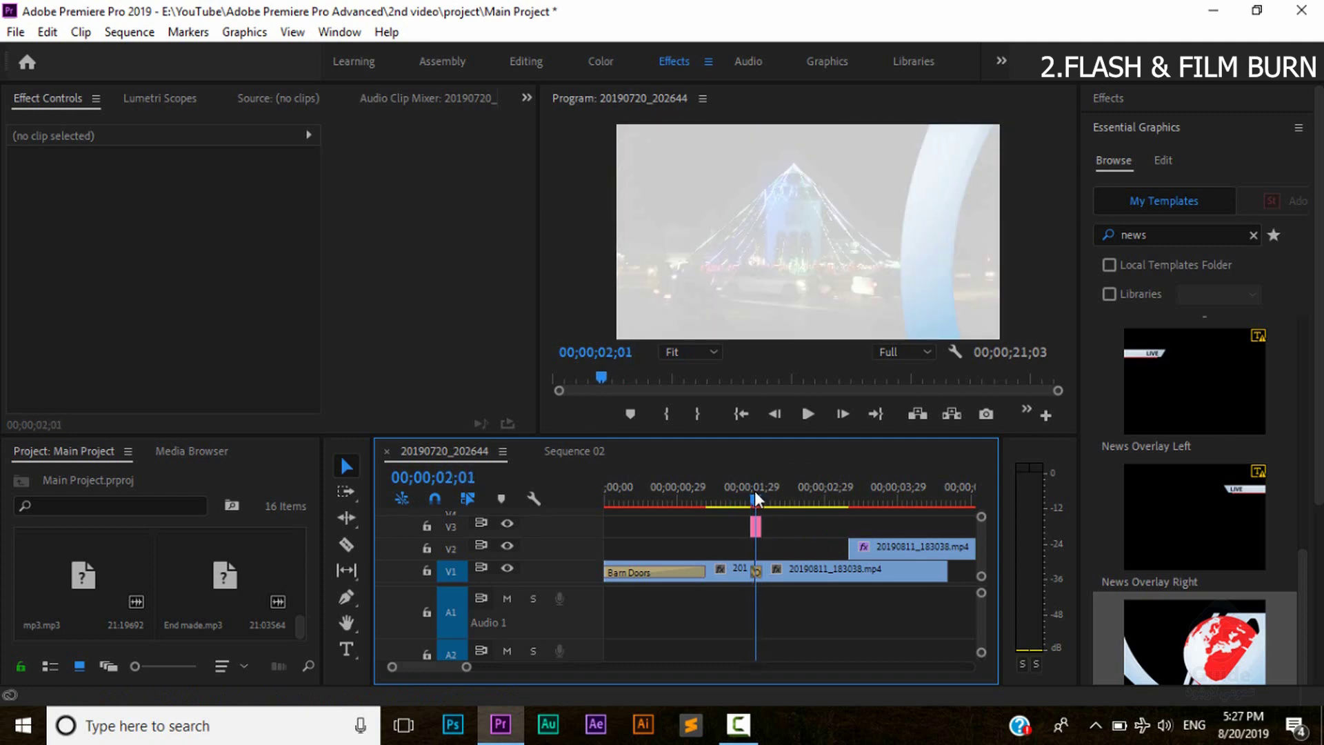
Step: Select the News Transition graphic to show its Flip, Main Color and Highlight Color options
click(756, 571)
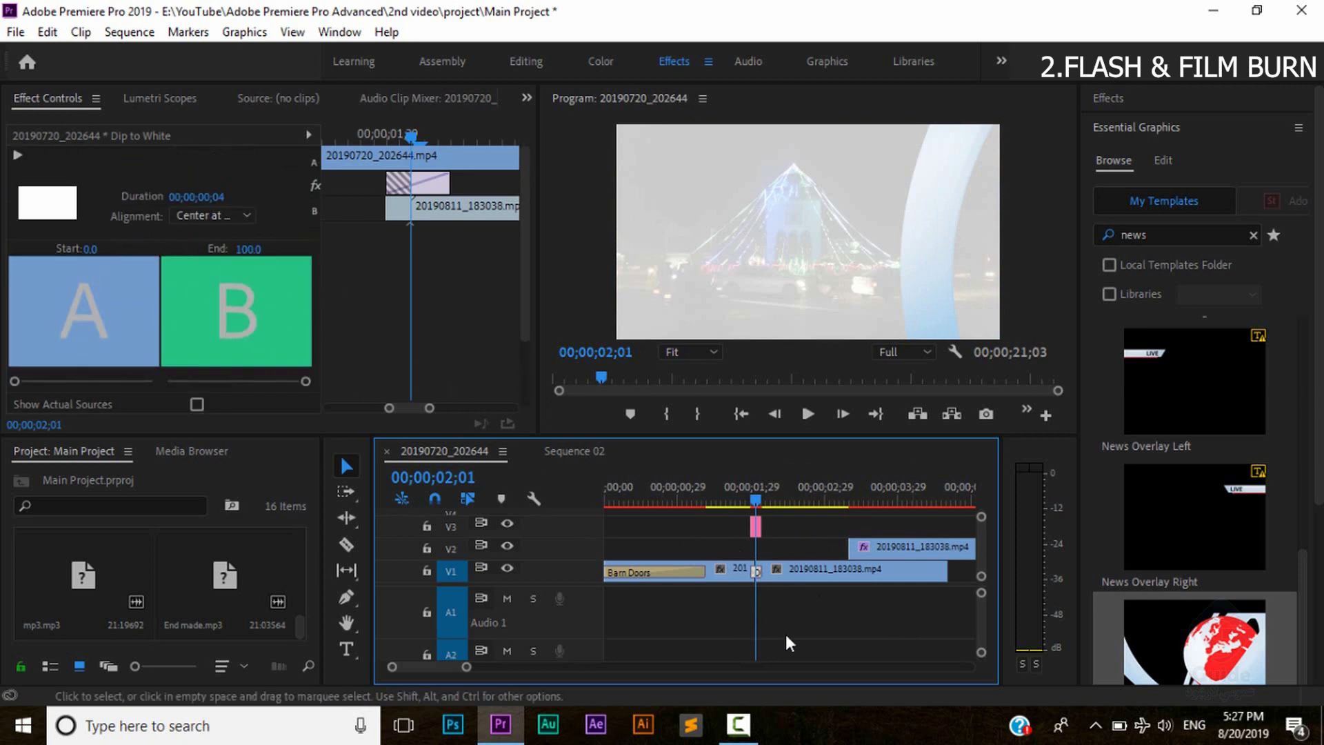
click(758, 536)
scroll(233, 333, down, 3)
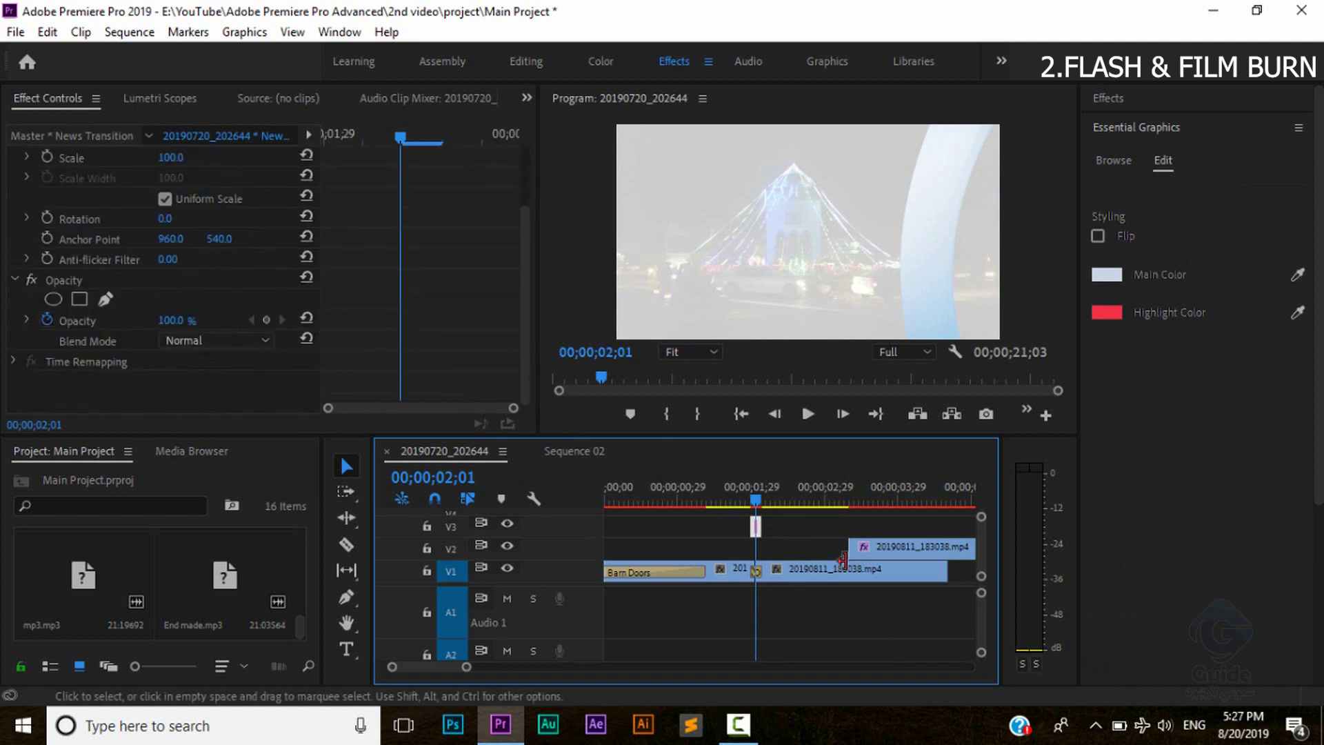
Step: Set the News Transition's Main Color to black and preview the black arc over the cut
click(1107, 274)
drag(662, 318, 693, 270)
click(880, 263)
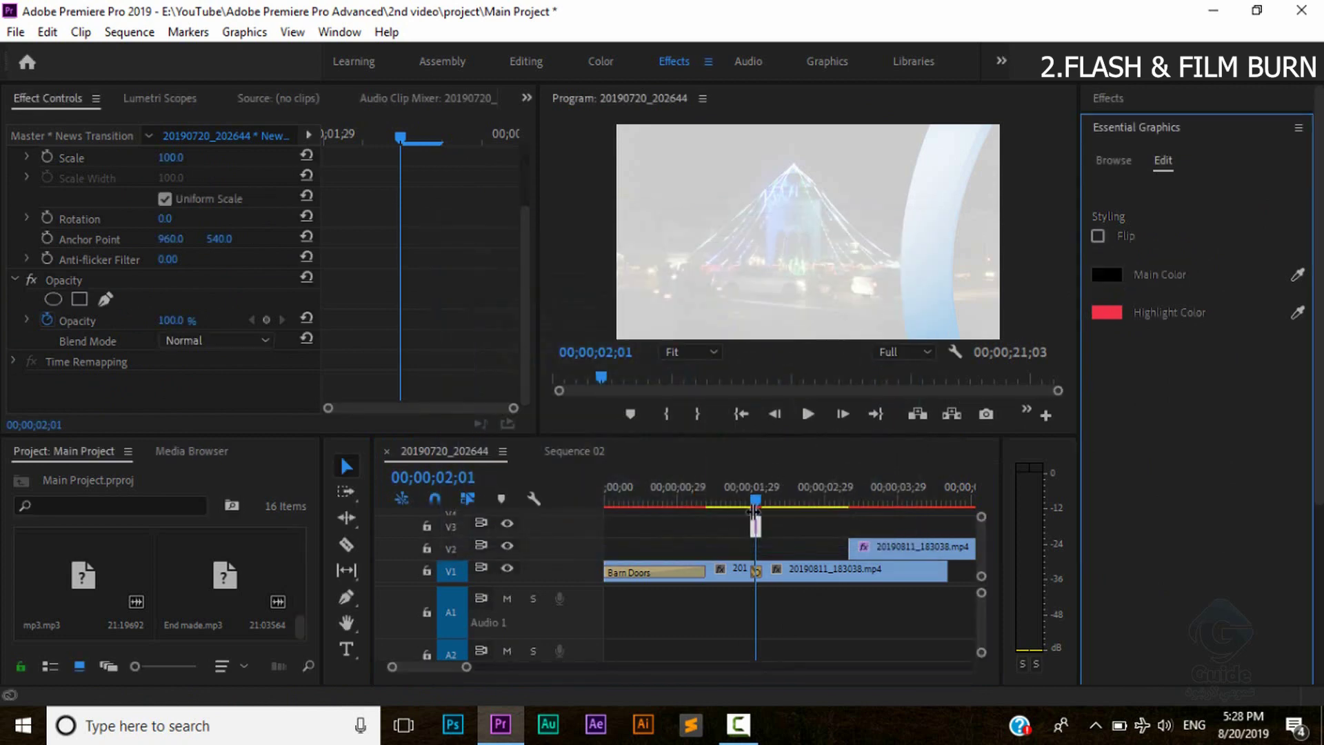
drag(754, 500, 757, 499)
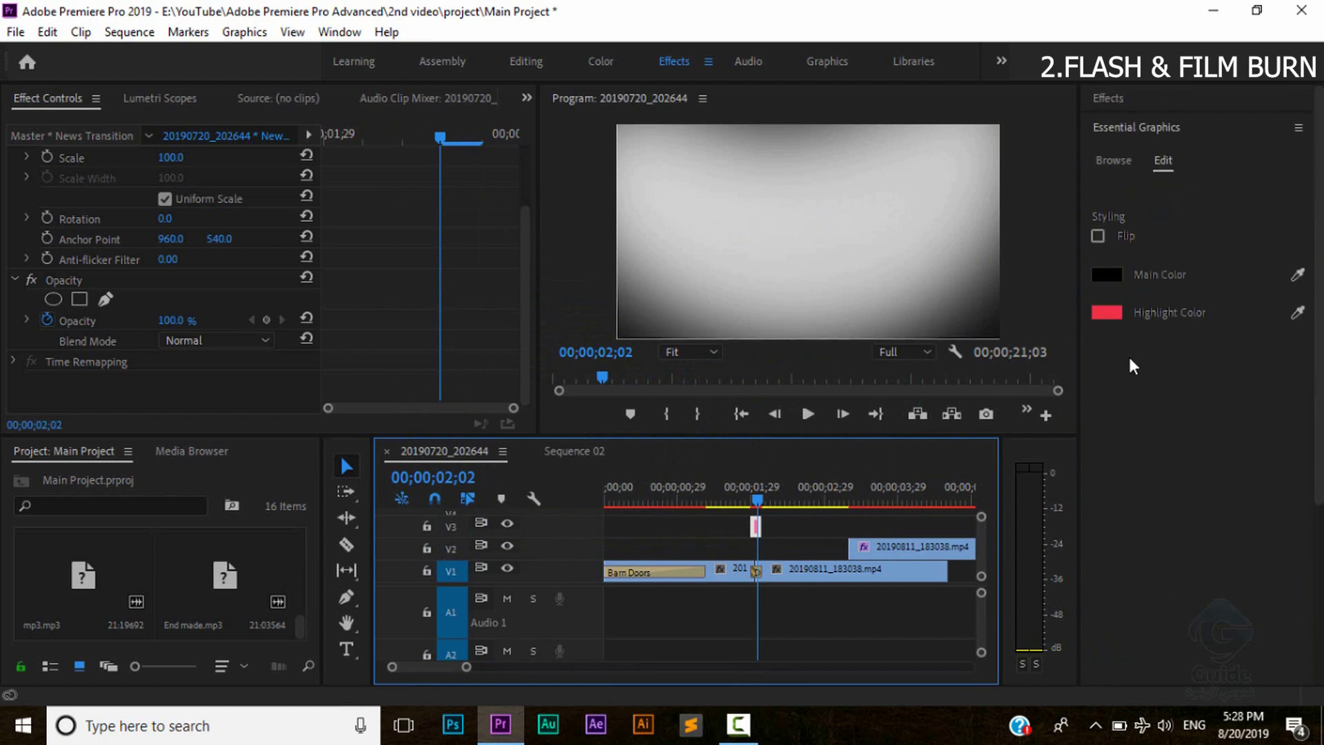
scroll(1128, 354, down, 3)
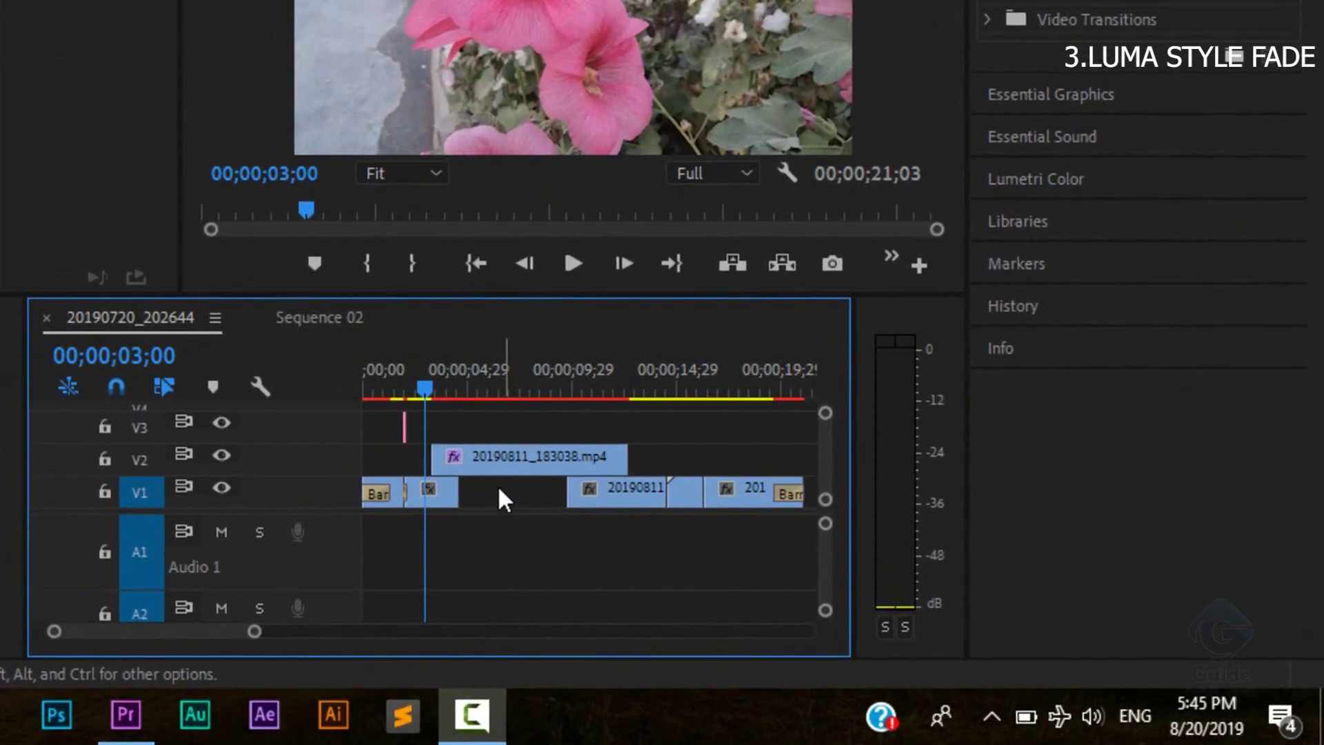
Step: Select the 20190811_183038.mp4 clip on V2 and focus the Effects panel search field
click(760, 550)
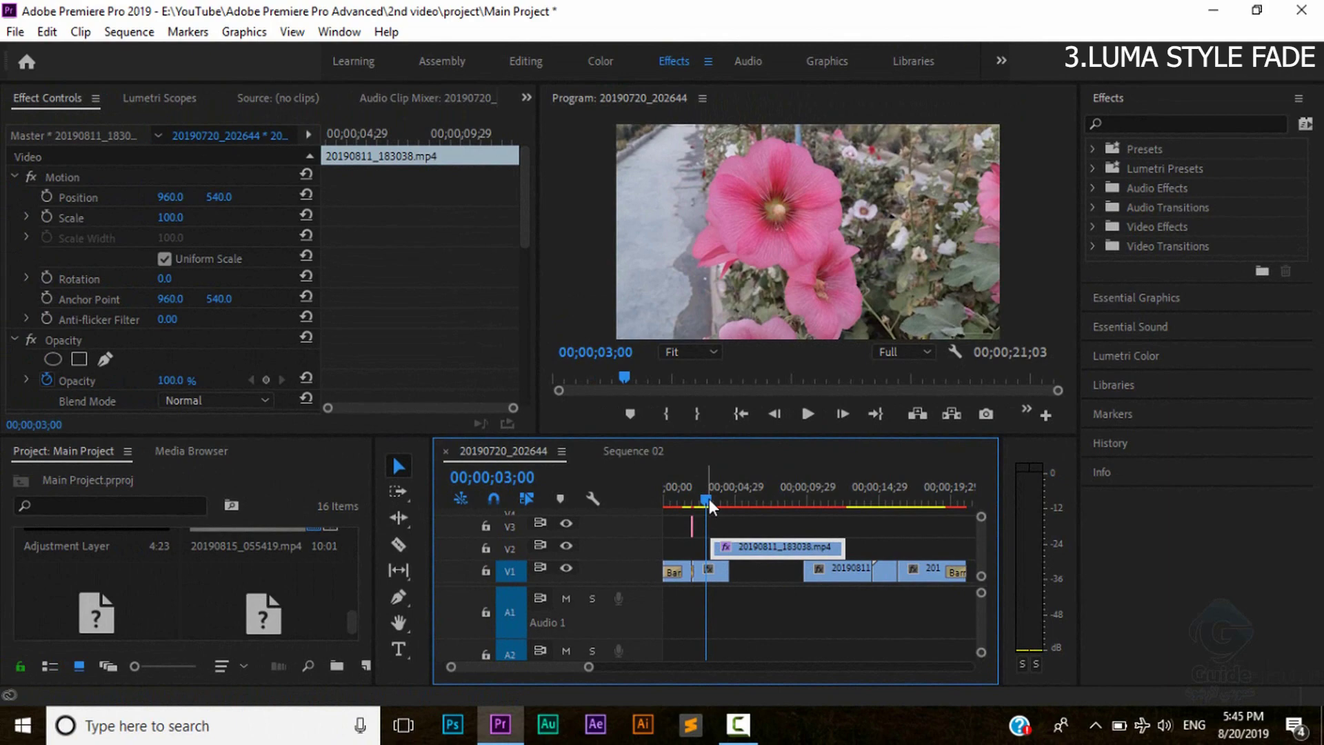
click(1138, 123)
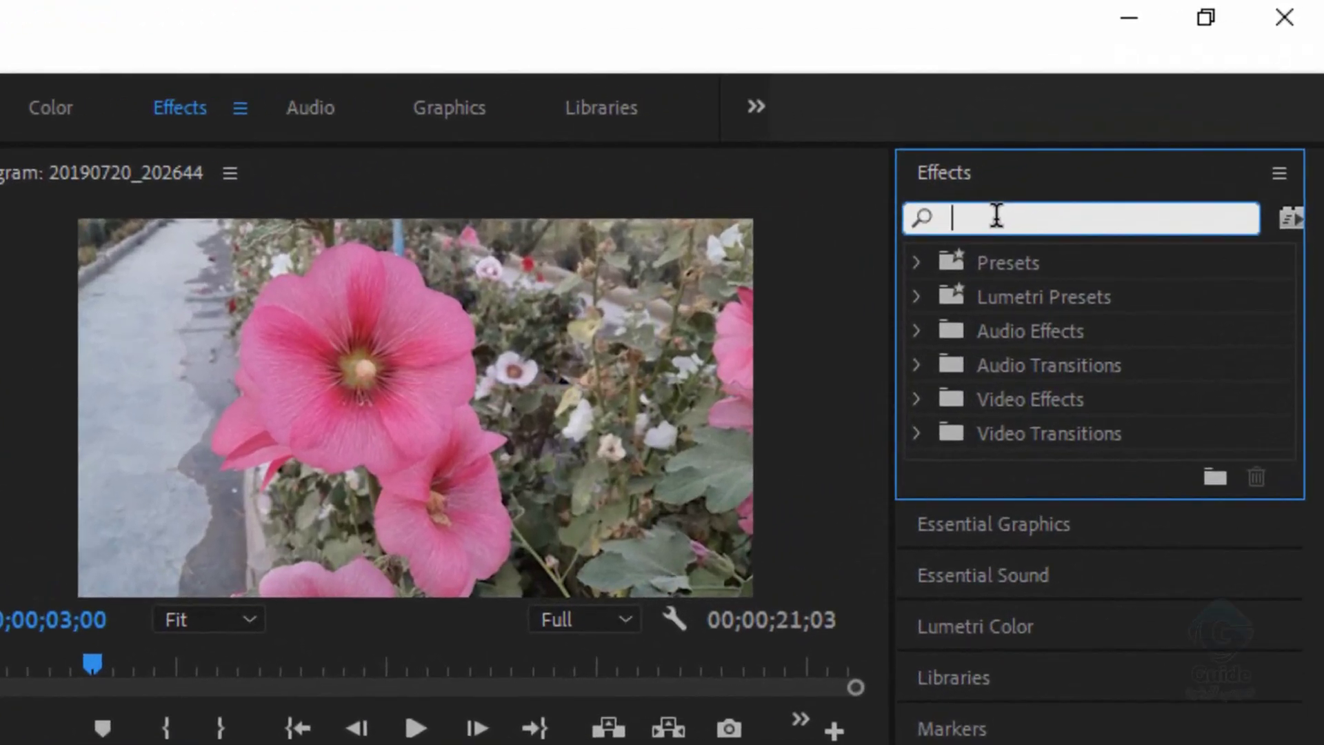
Step: Search 'gradient', drop Gradient Wipe onto the V2 clip, and scrub to preview it
text(gra)
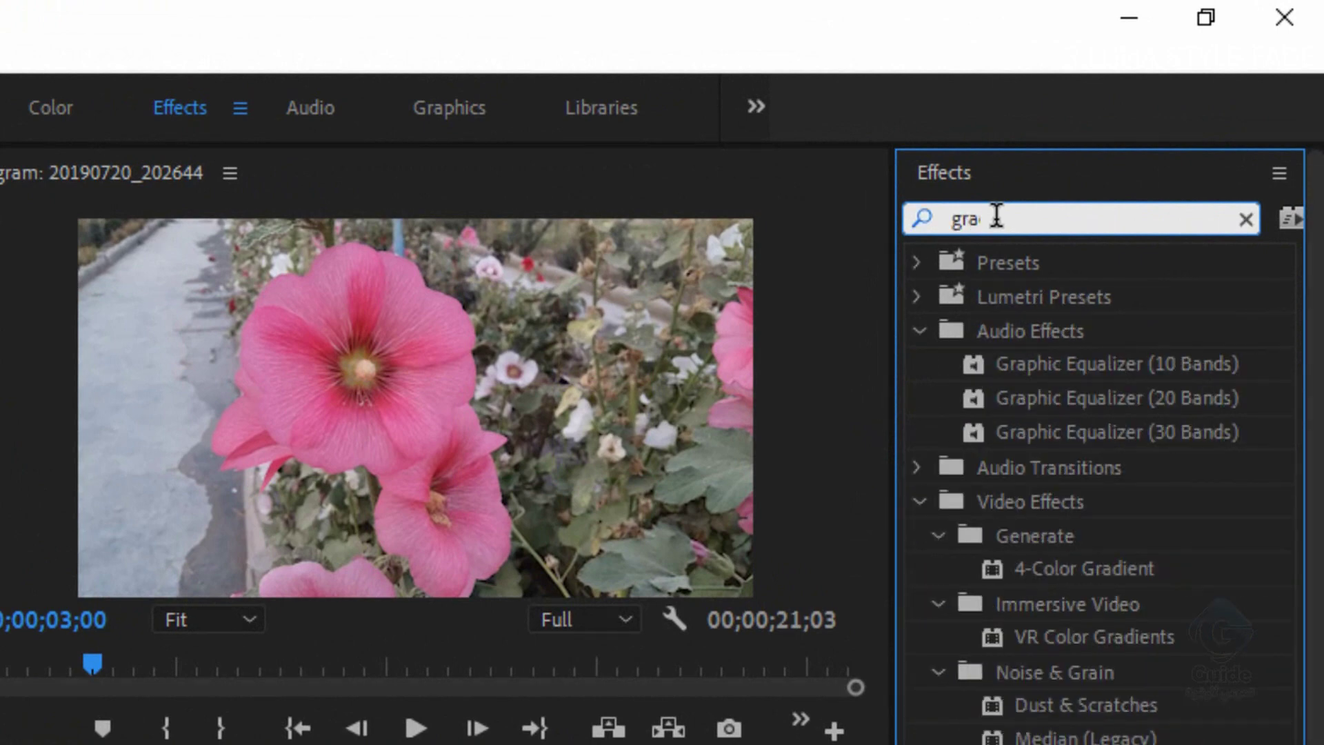
text(dient)
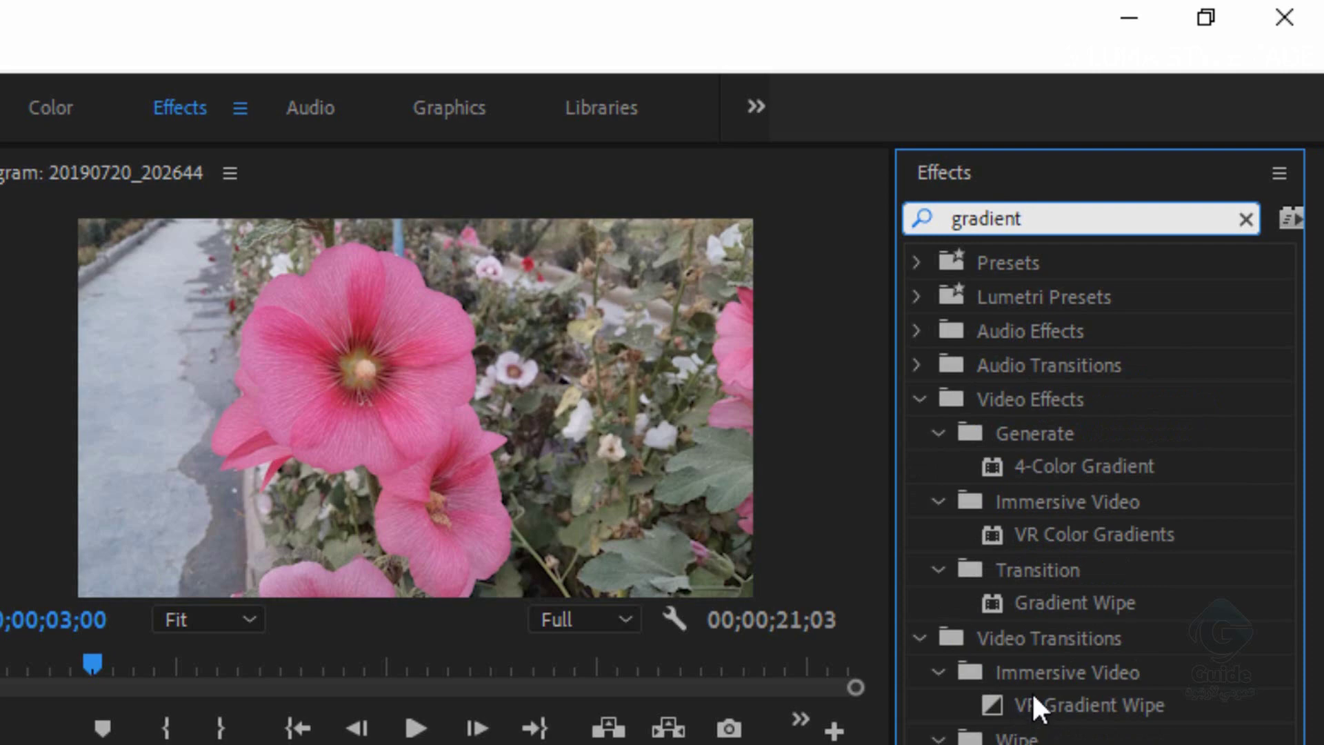
click(1039, 598)
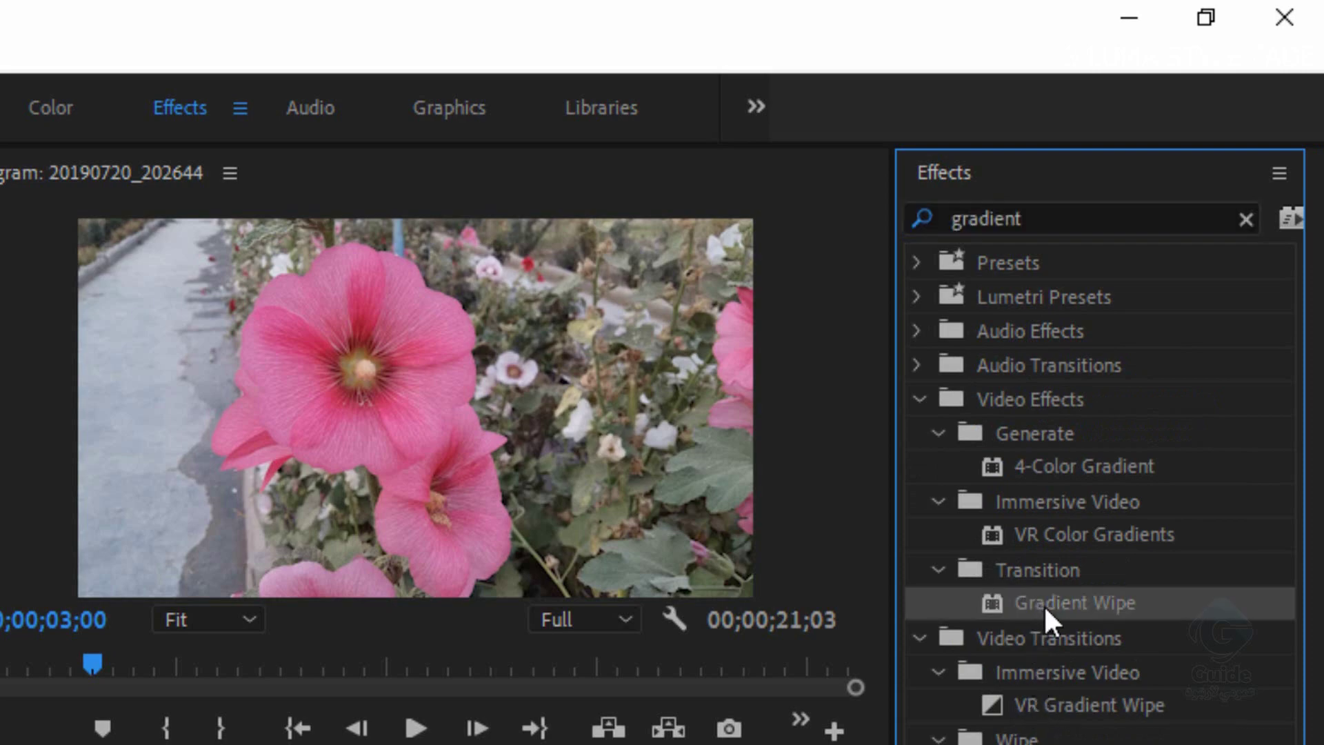
drag(1115, 607, 724, 556)
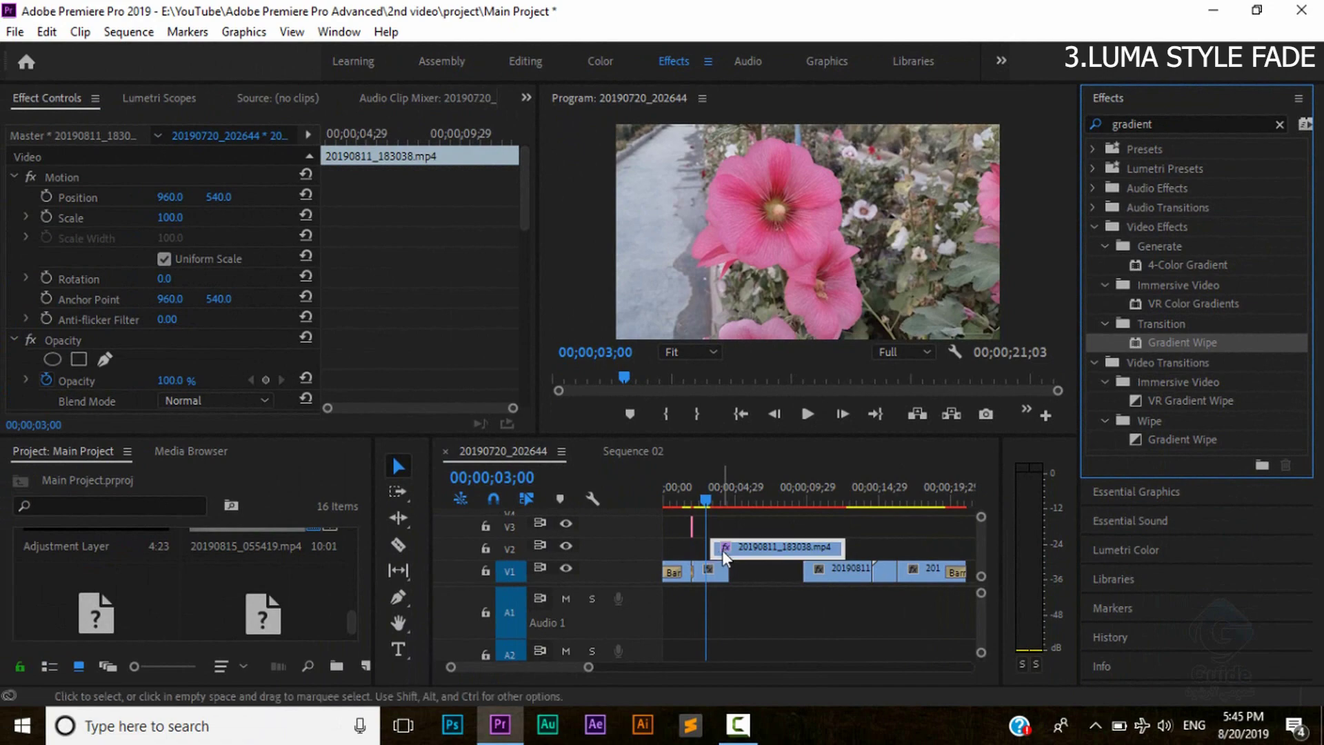
drag(707, 503, 722, 507)
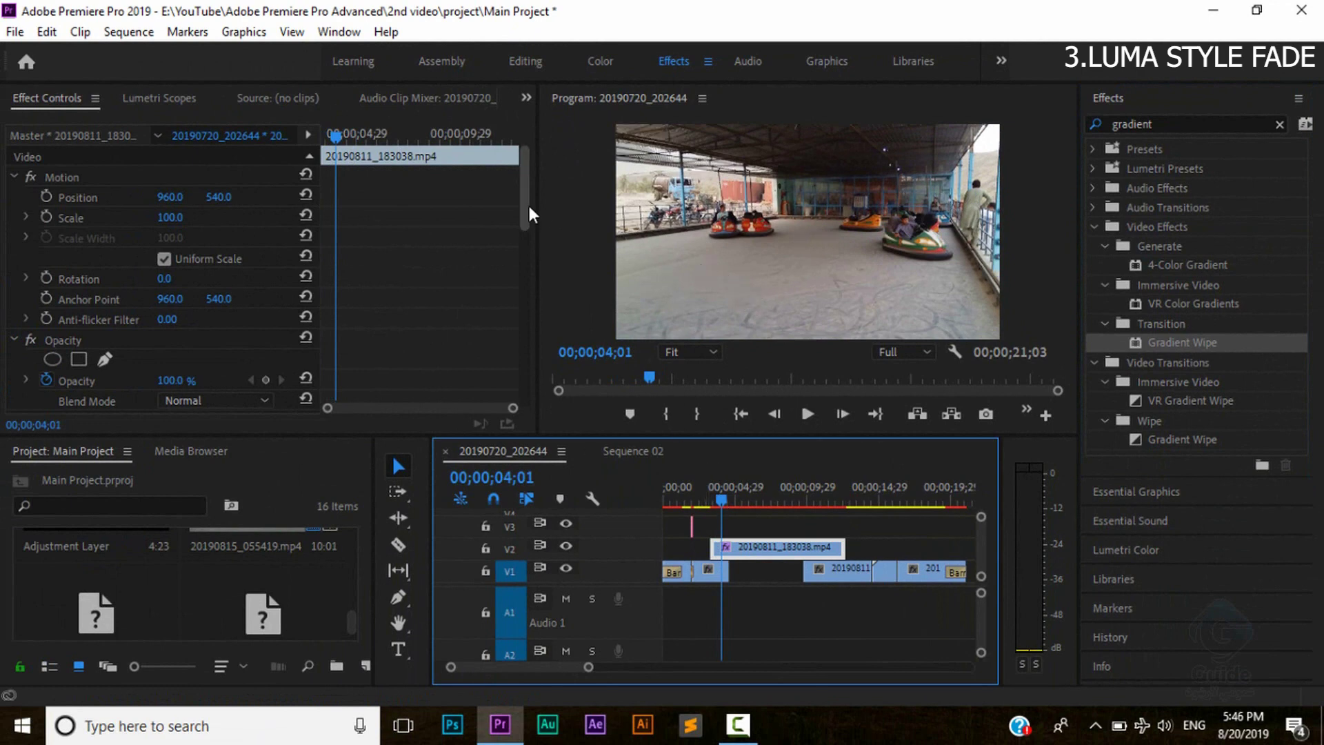
Step: Try Gradient Wipe Transition Completion at 50% and scrub through the first cut
drag(530, 207, 519, 345)
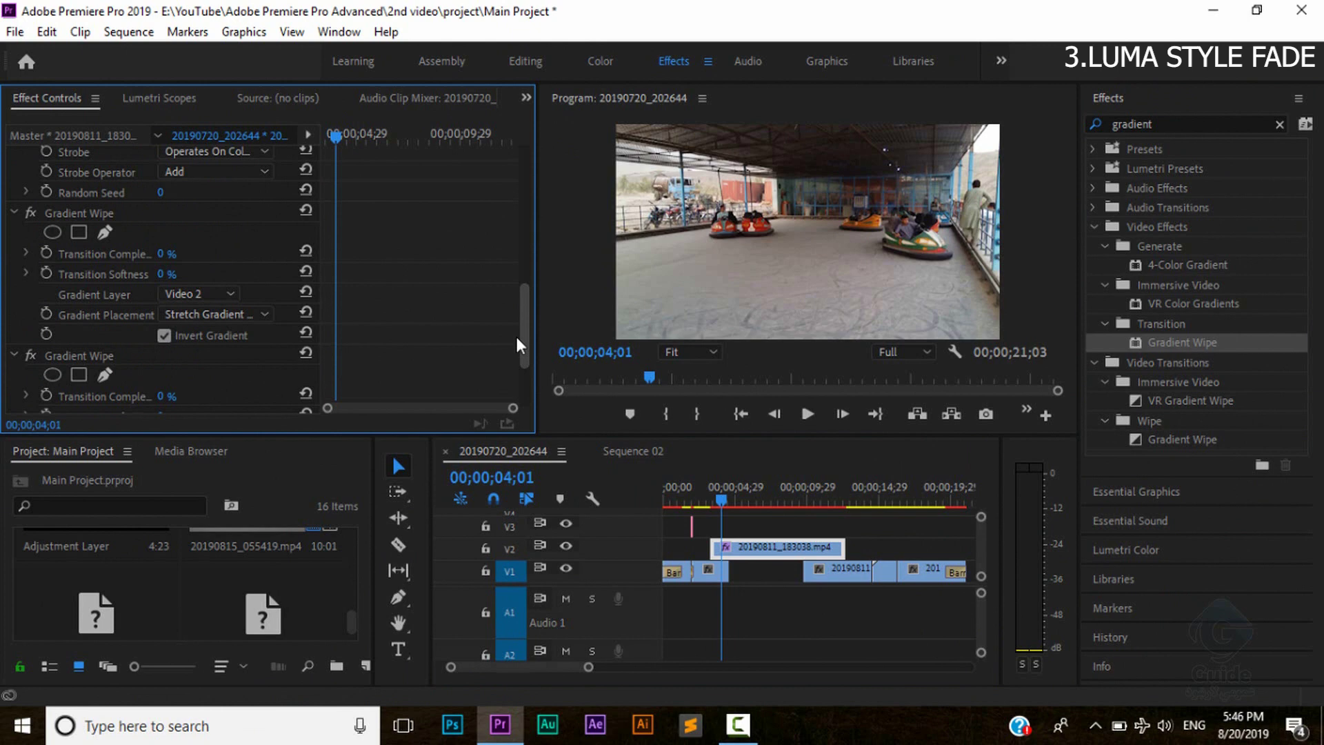
drag(520, 345, 519, 342)
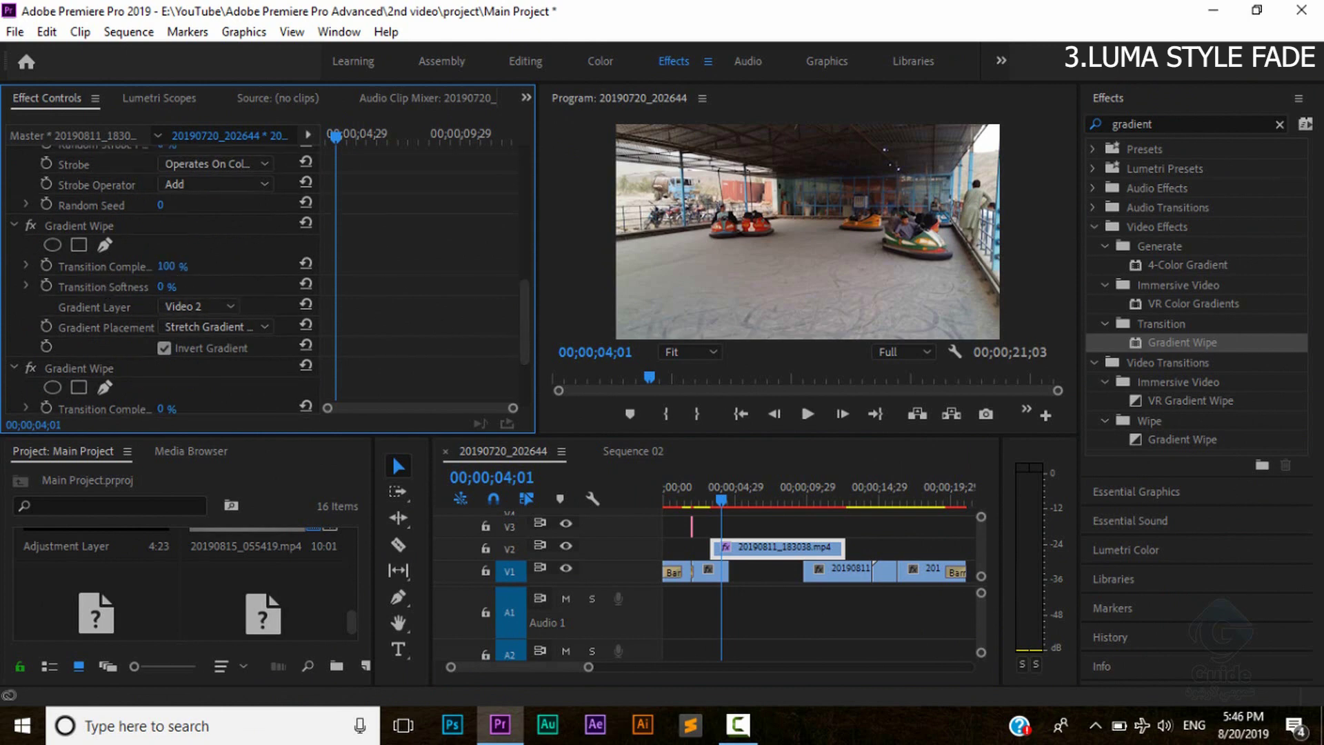
drag(166, 267, 200, 267)
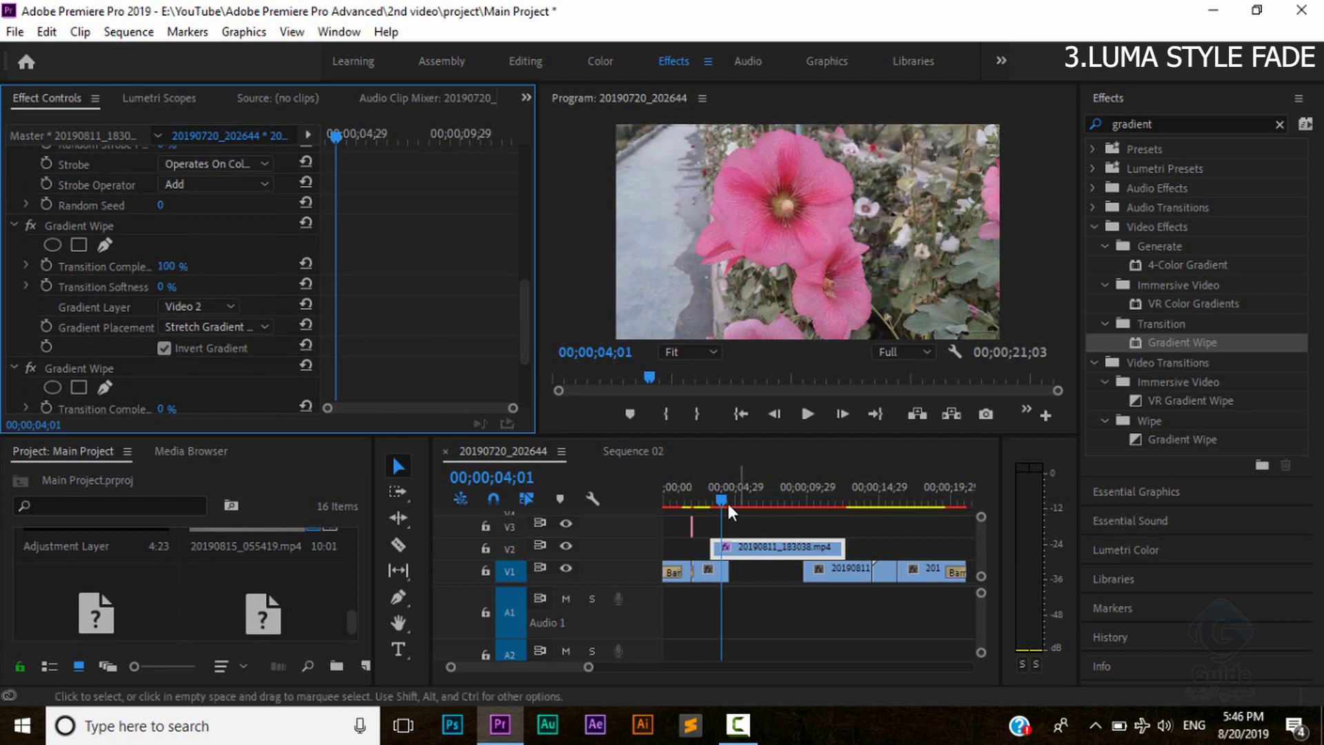
mouse_move(730, 507)
mouse_down()
mouse_move(709, 507)
mouse_move(739, 502)
mouse_move(720, 498)
mouse_up()
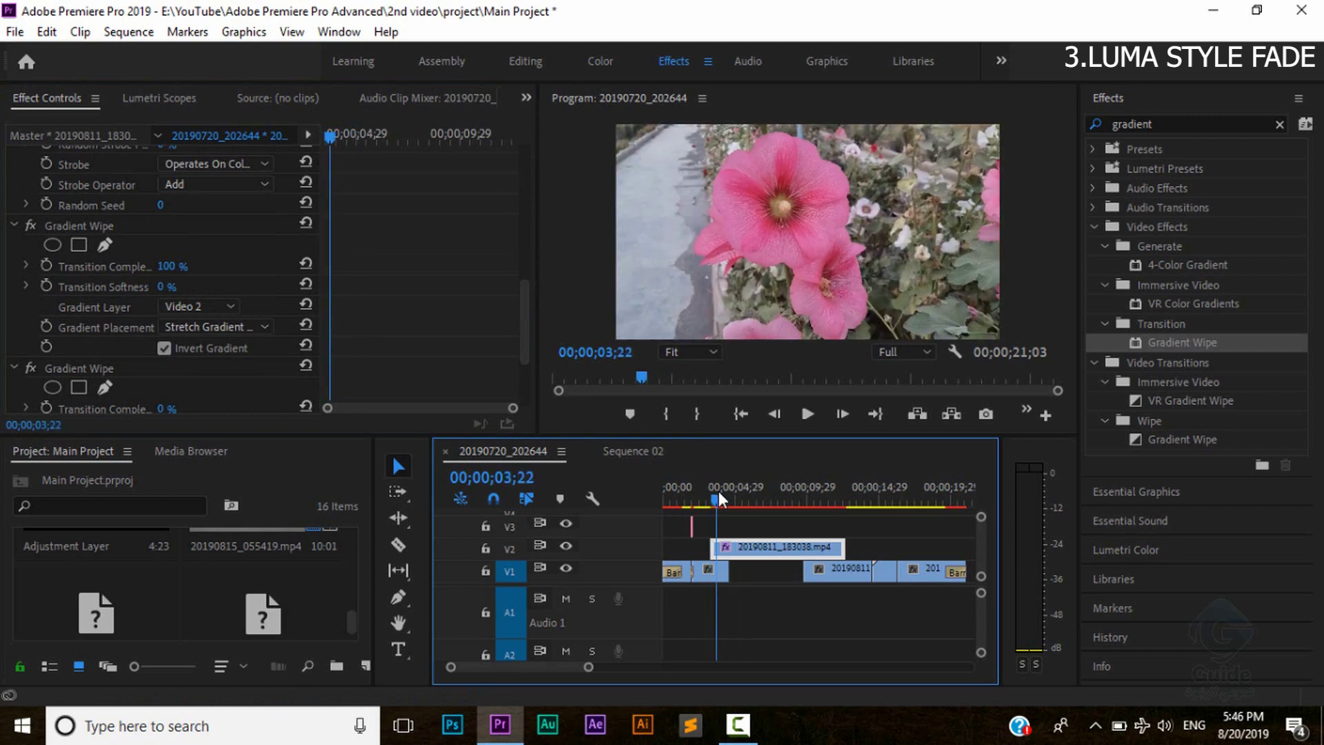
Step: Lower Transition Completion to 0% and park the playhead at 03;09
click(172, 266)
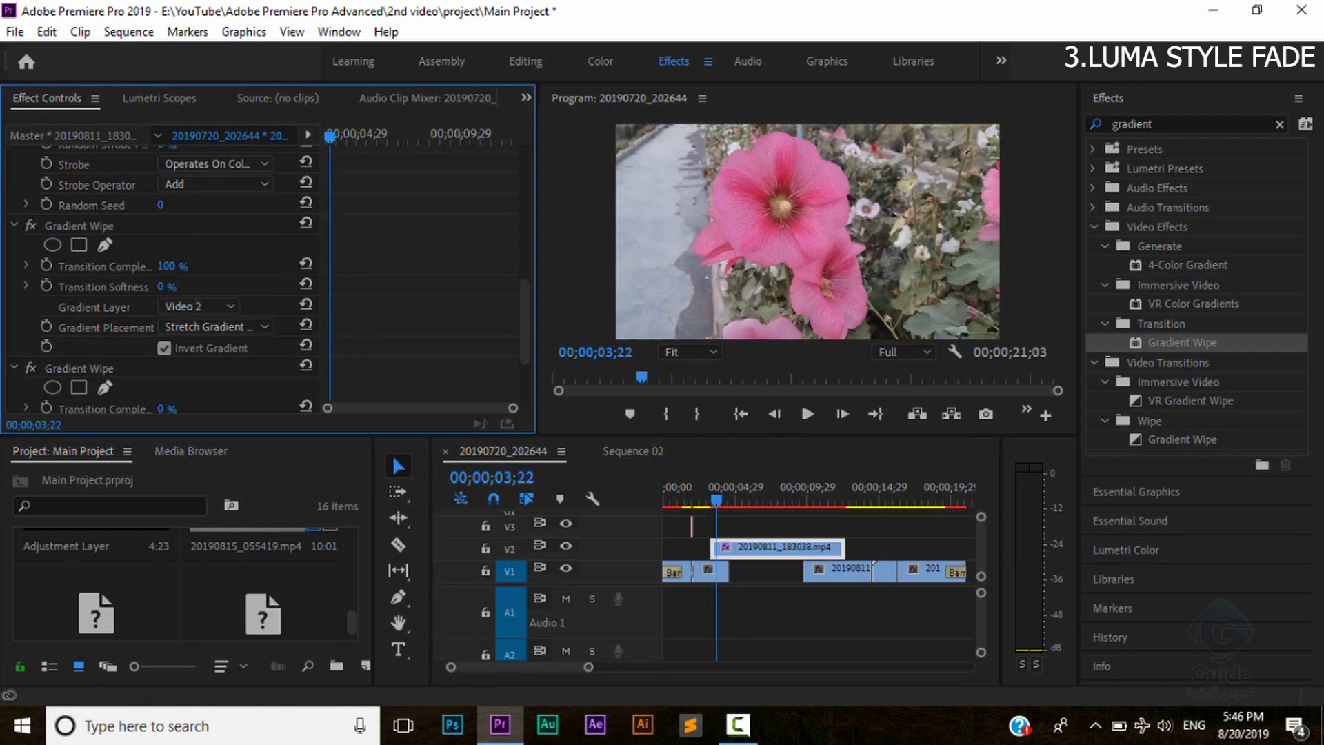
drag(172, 266, 163, 266)
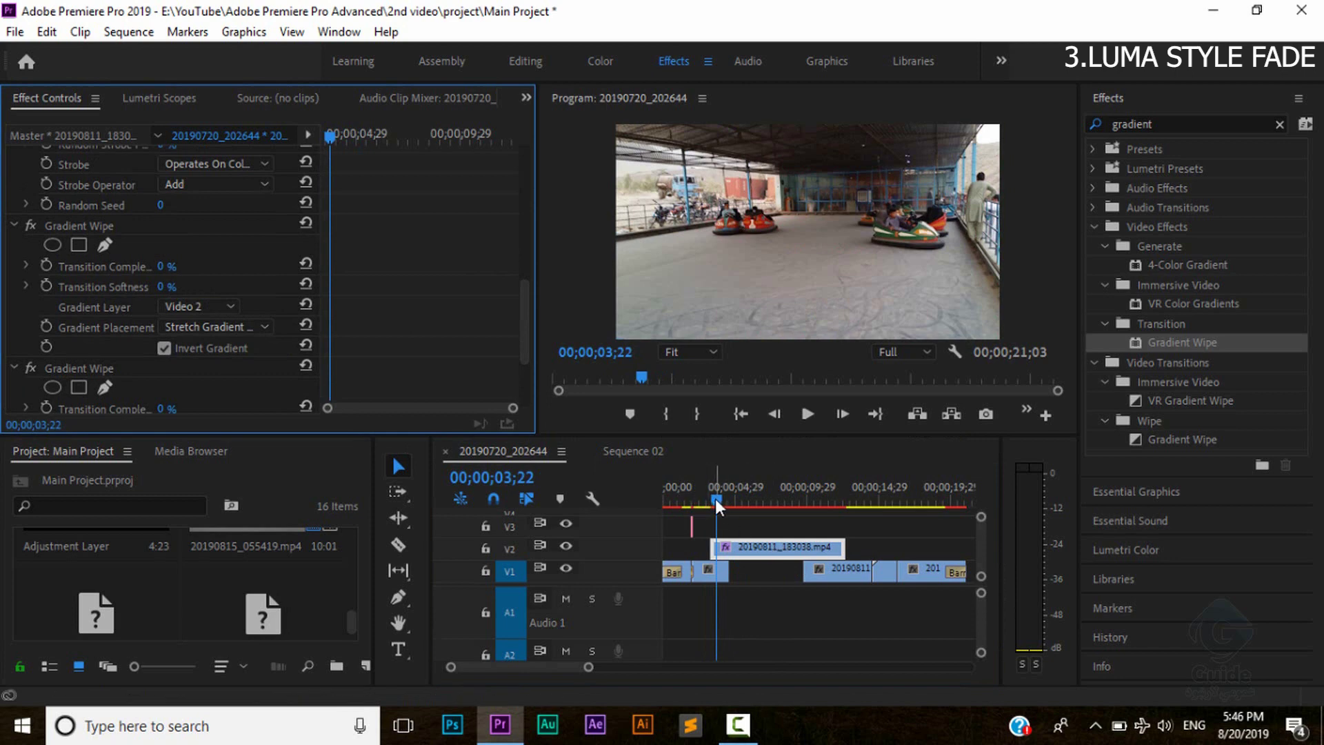
drag(715, 503, 711, 504)
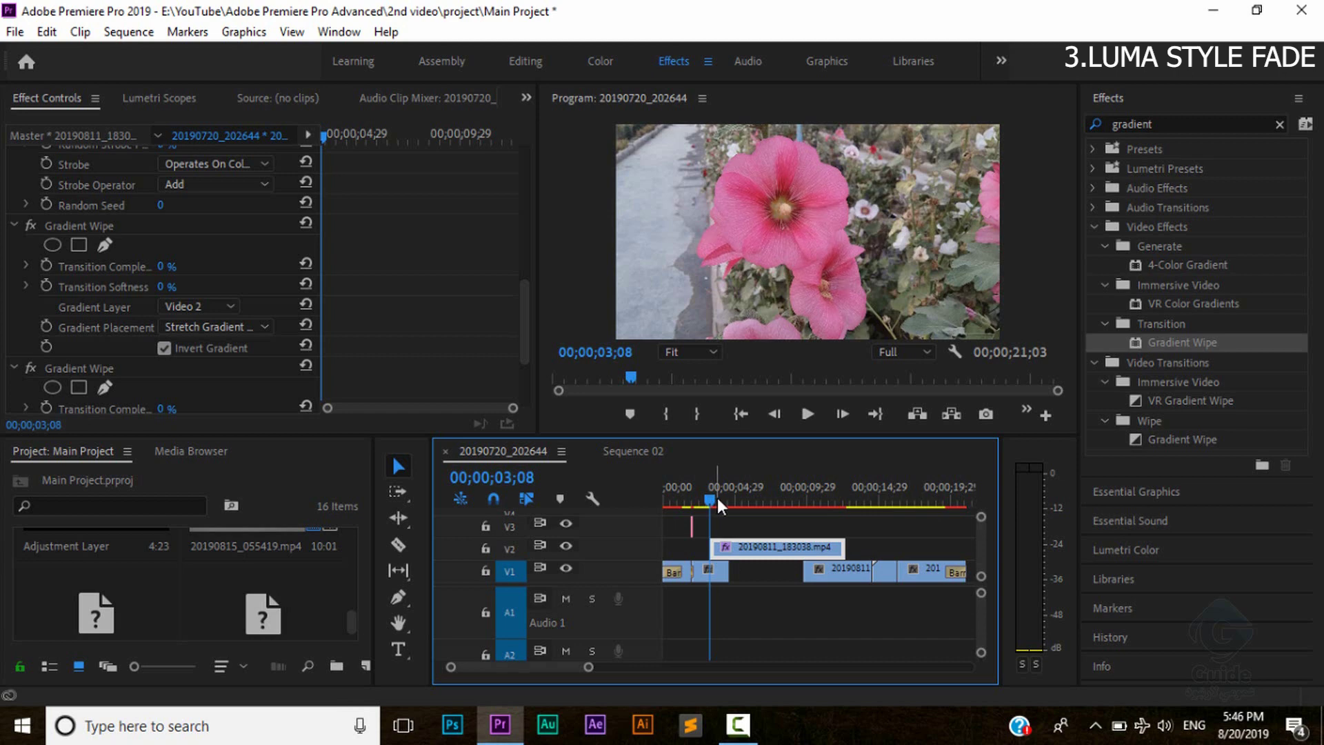
drag(718, 498, 709, 499)
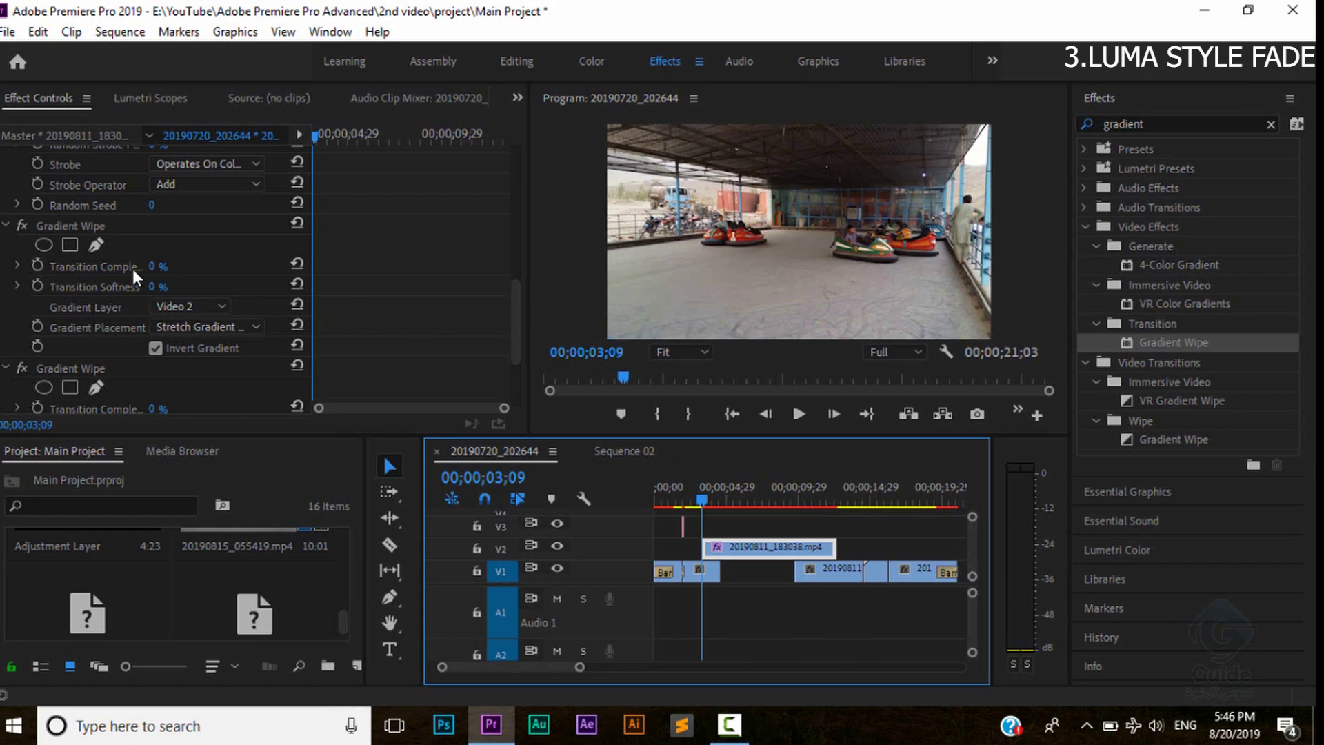
Step: Keyframe Transition Completion from 03;09 down to 0% at 04;18, then play back the wipe
click(35, 264)
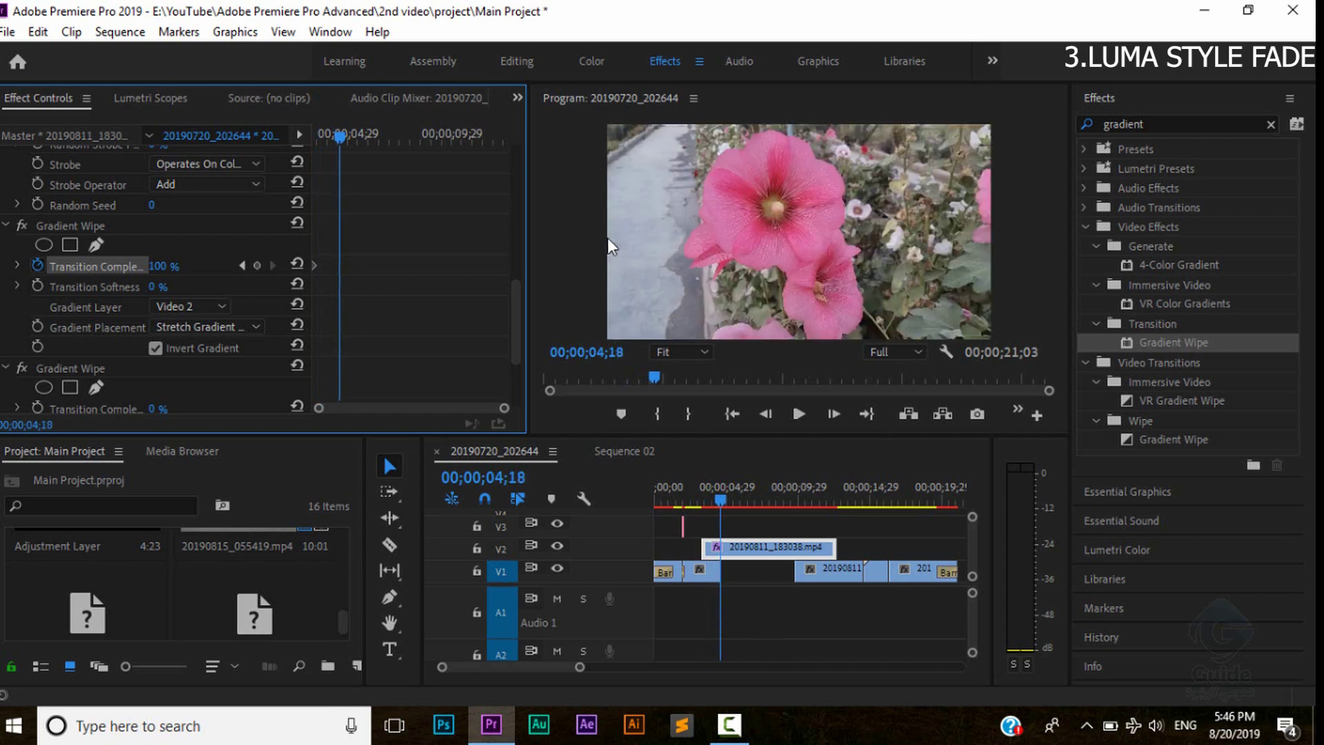
drag(177, 269, 124, 269)
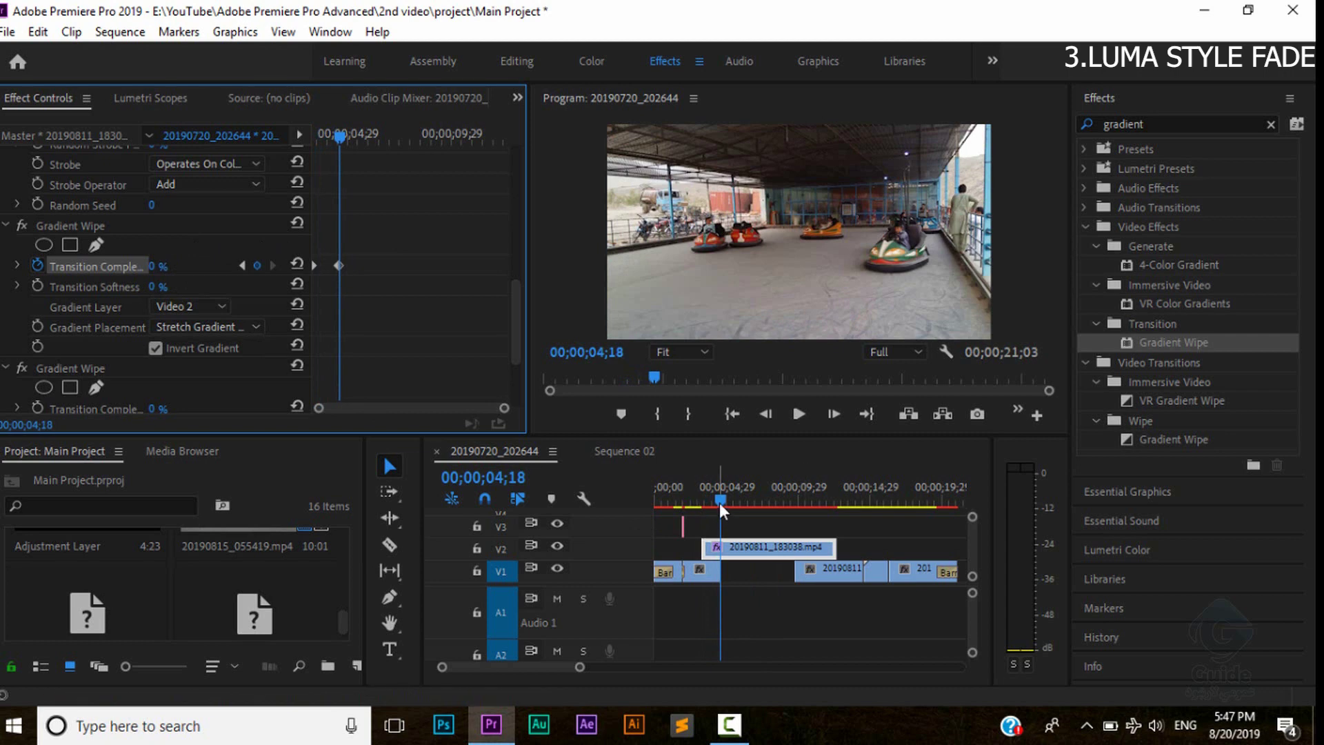
click(694, 502)
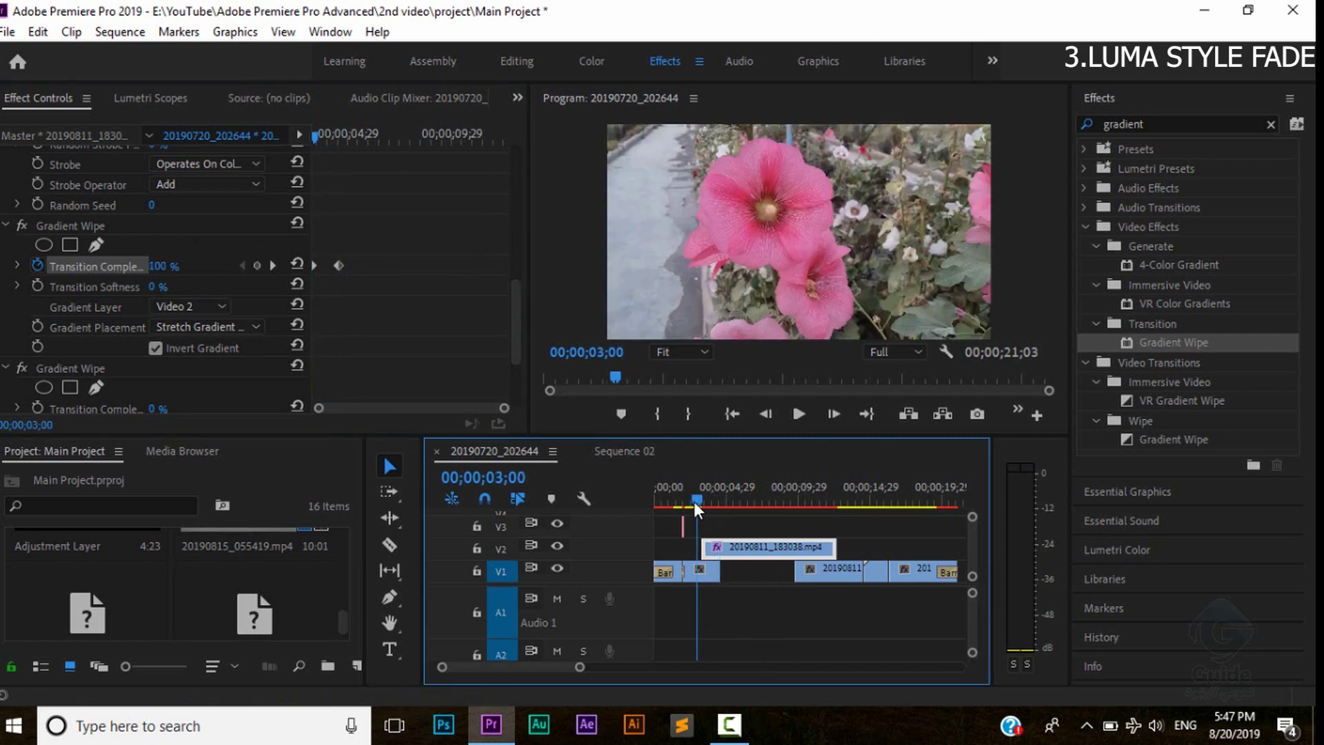
click(798, 415)
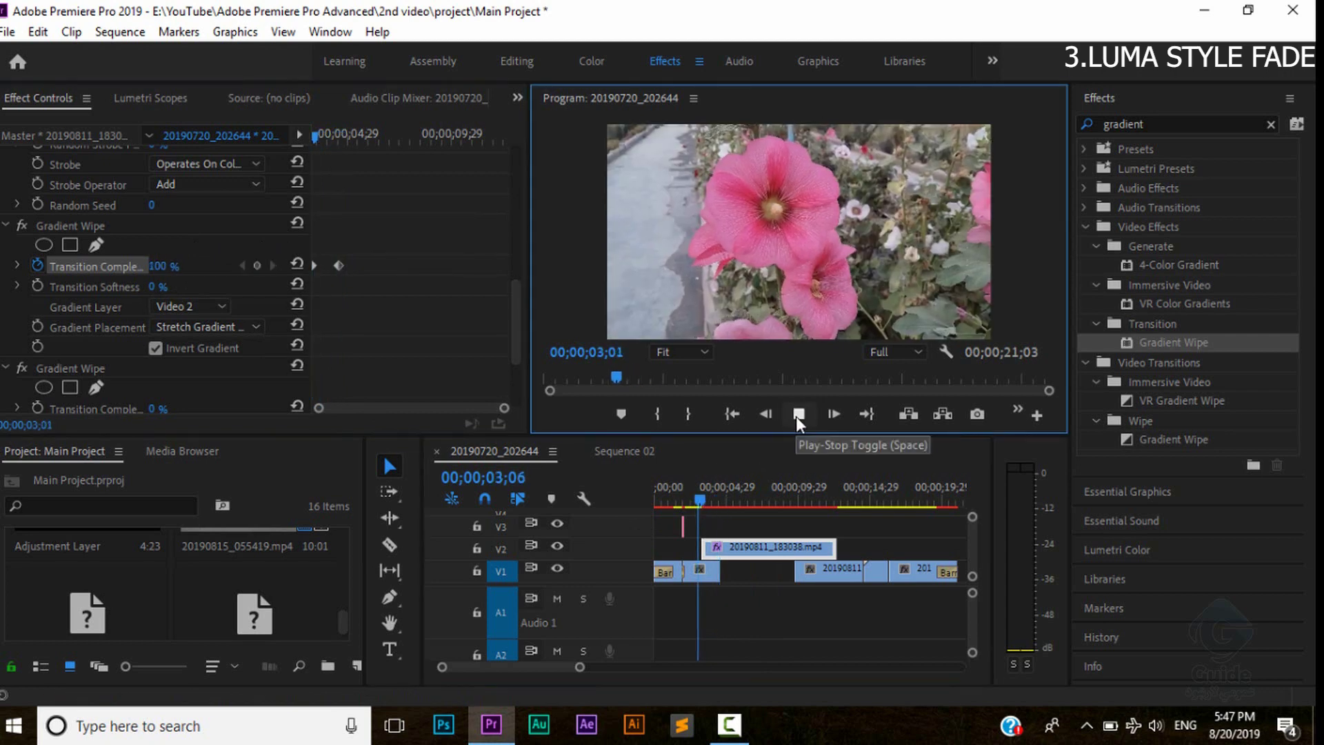
click(798, 414)
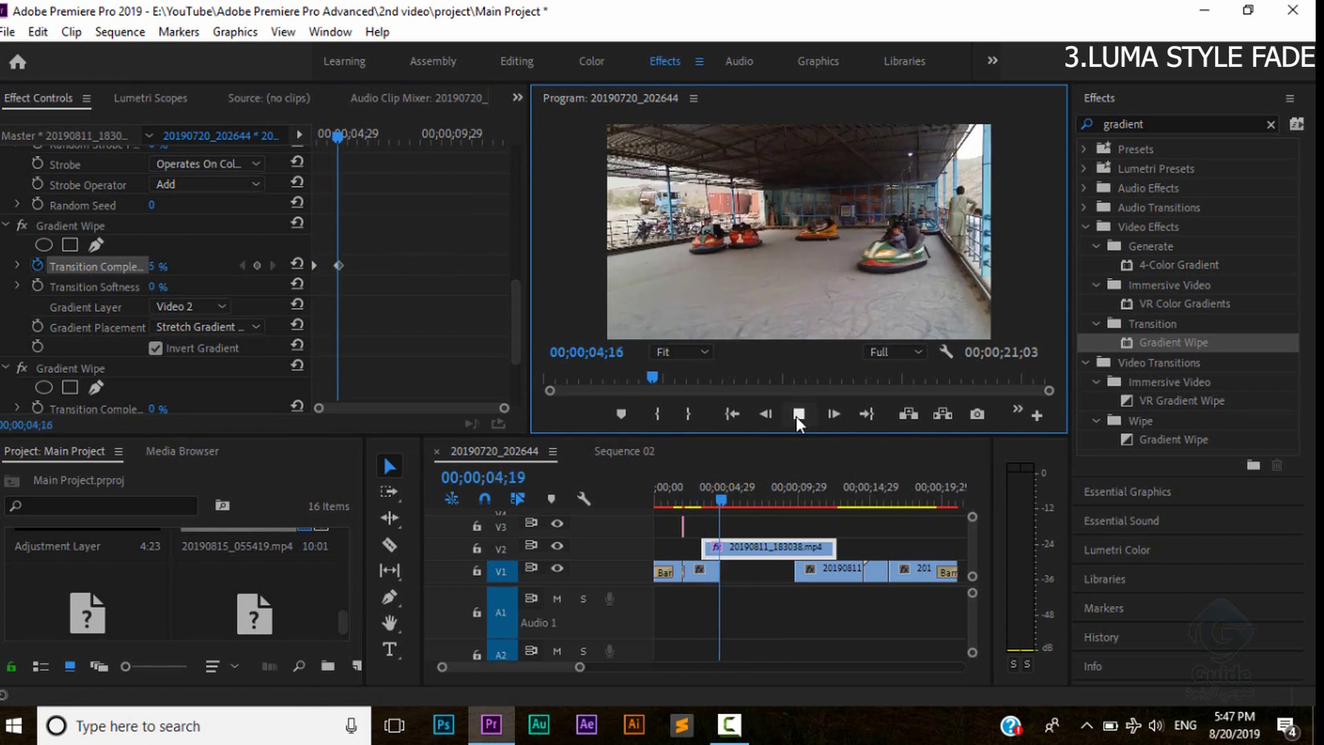
click(798, 414)
mouse_move(727, 501)
mouse_down()
mouse_move(698, 498)
mouse_move(710, 497)
mouse_up()
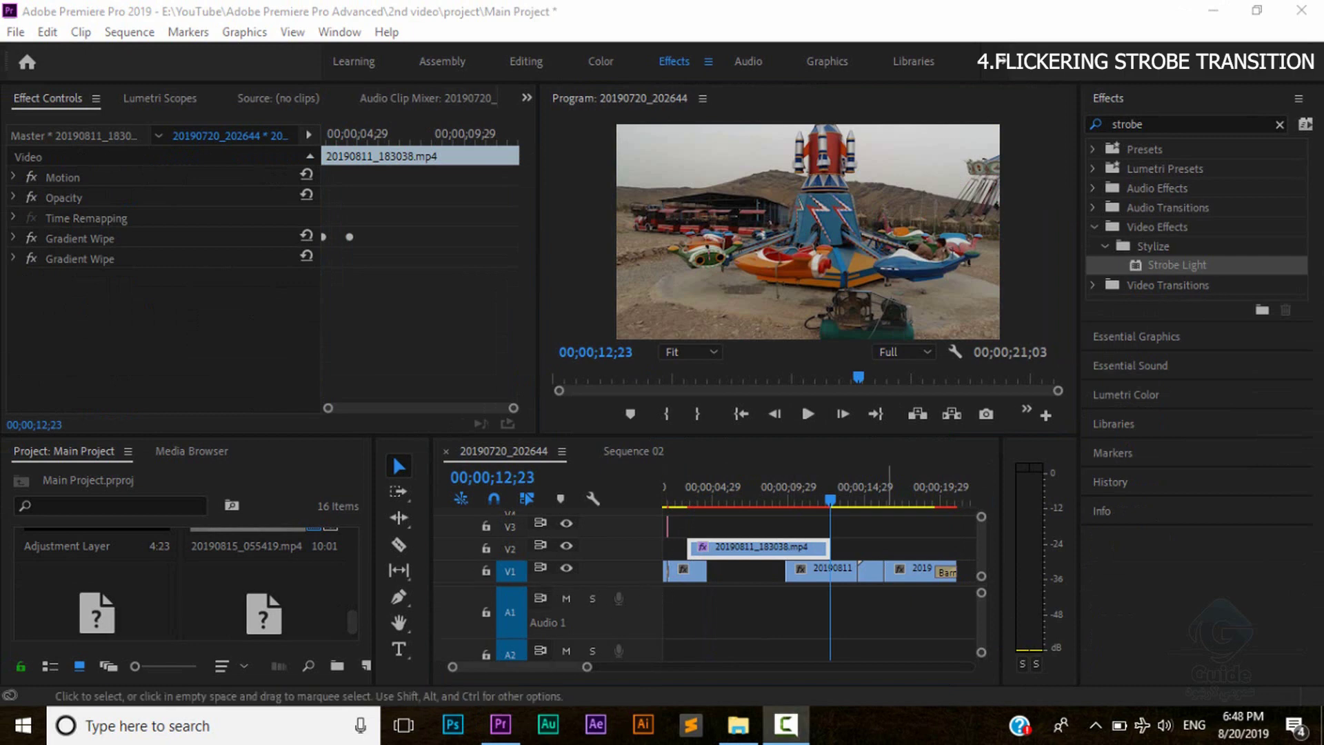
Step: Search 'strob', apply Strobe Light to the V2 clip, and zoom the timeline in near the cut
click(1279, 124)
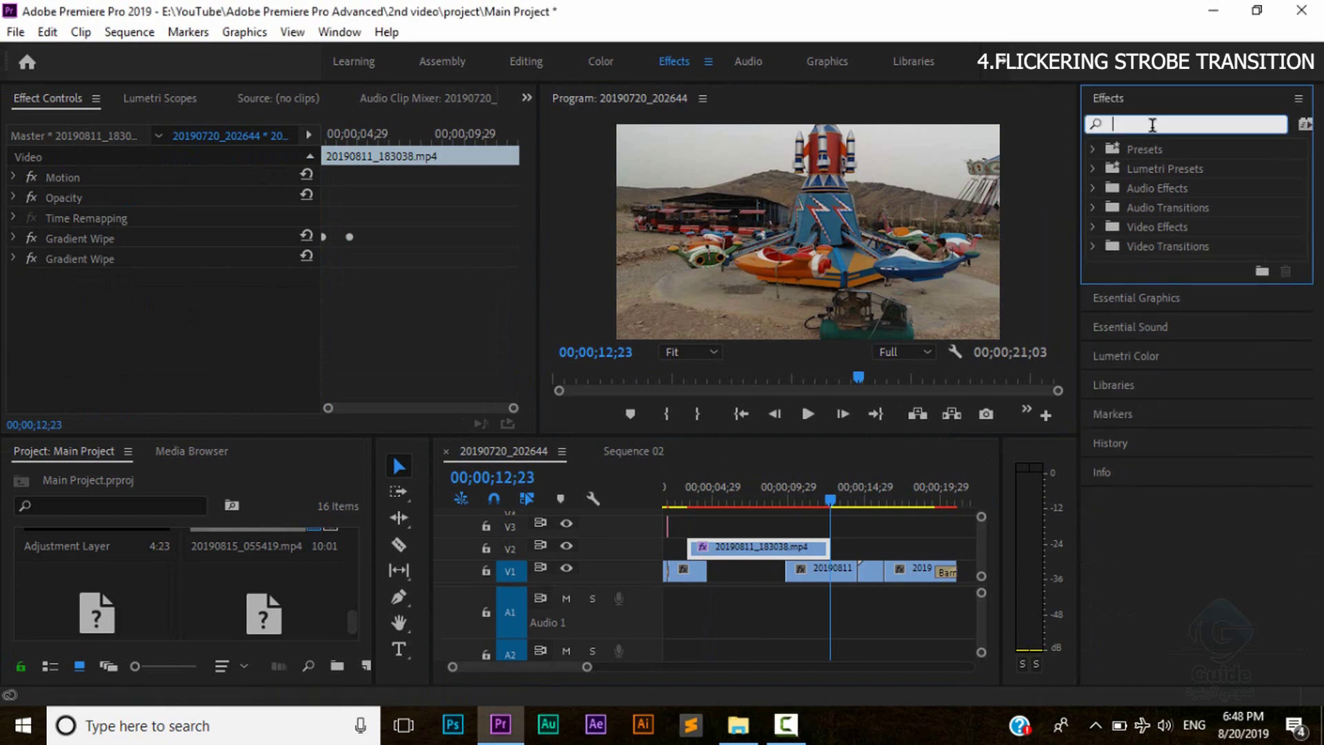
text(strobe)
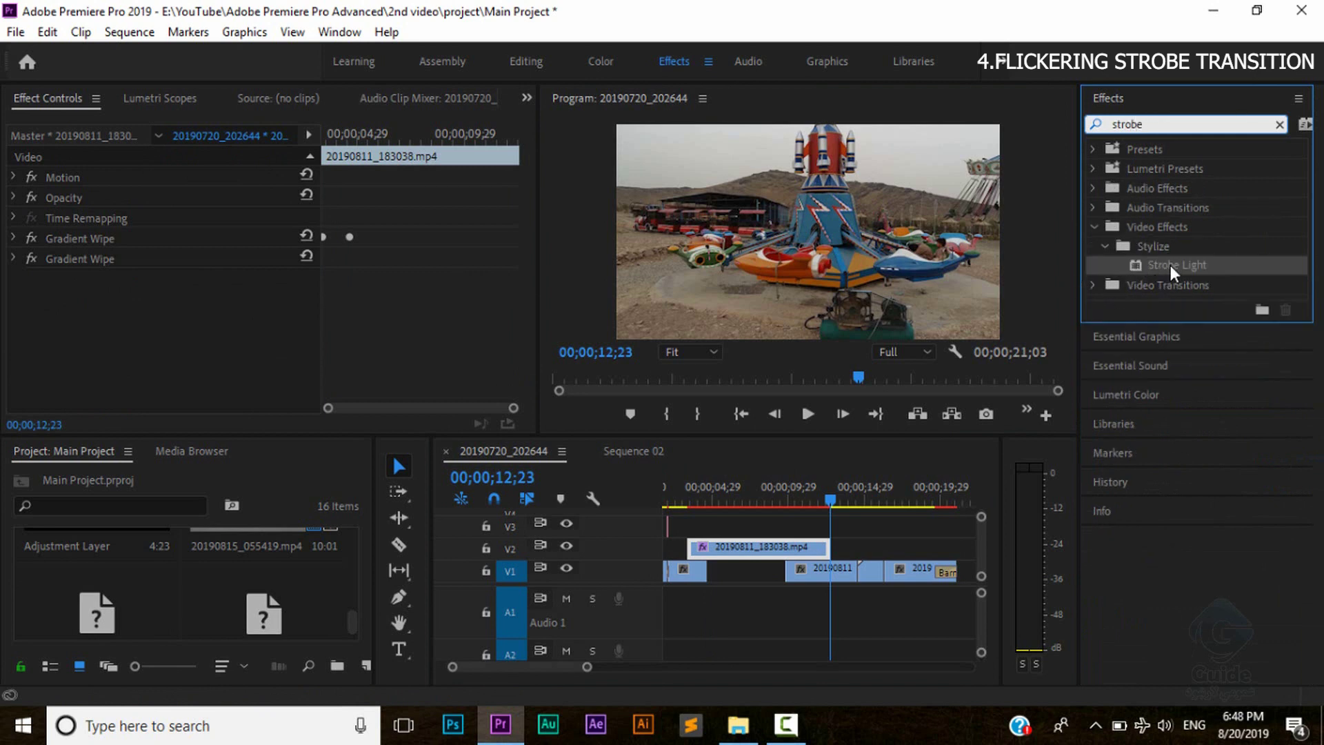
drag(1184, 265, 800, 549)
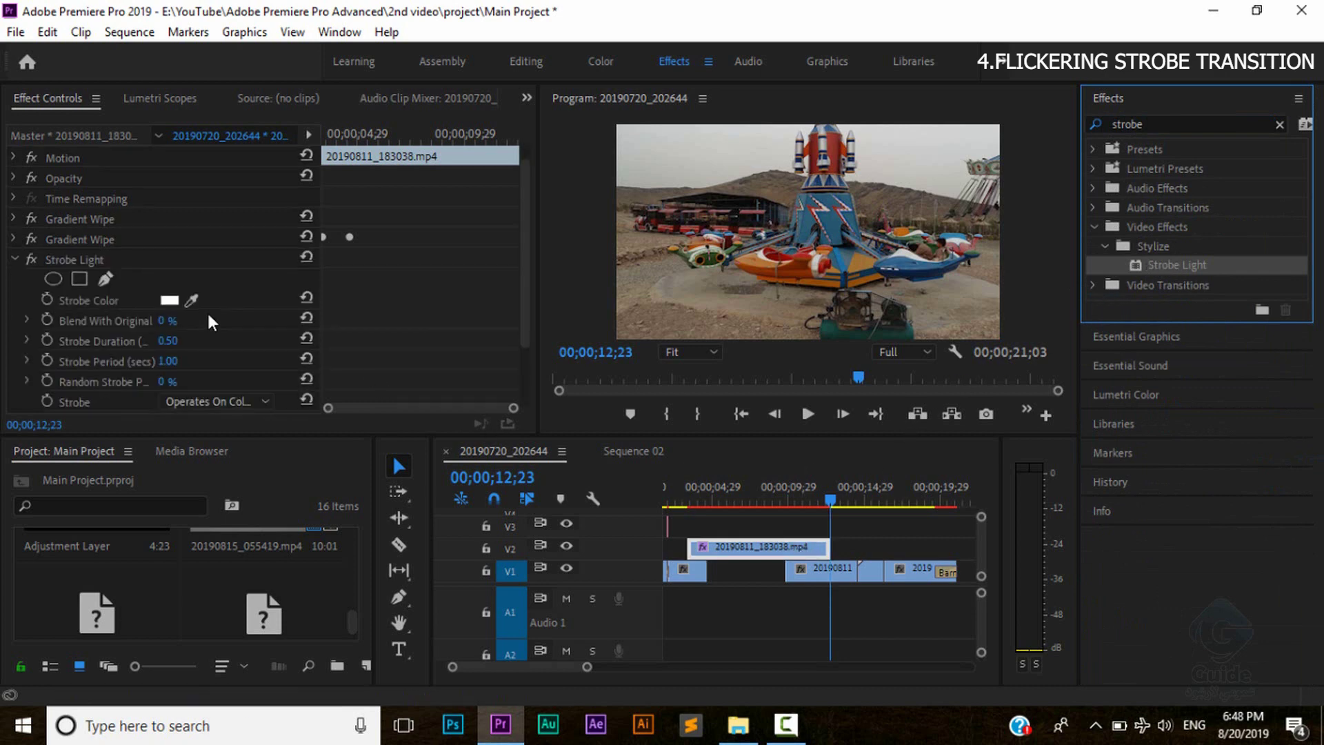
scroll(24, 235, down, 2)
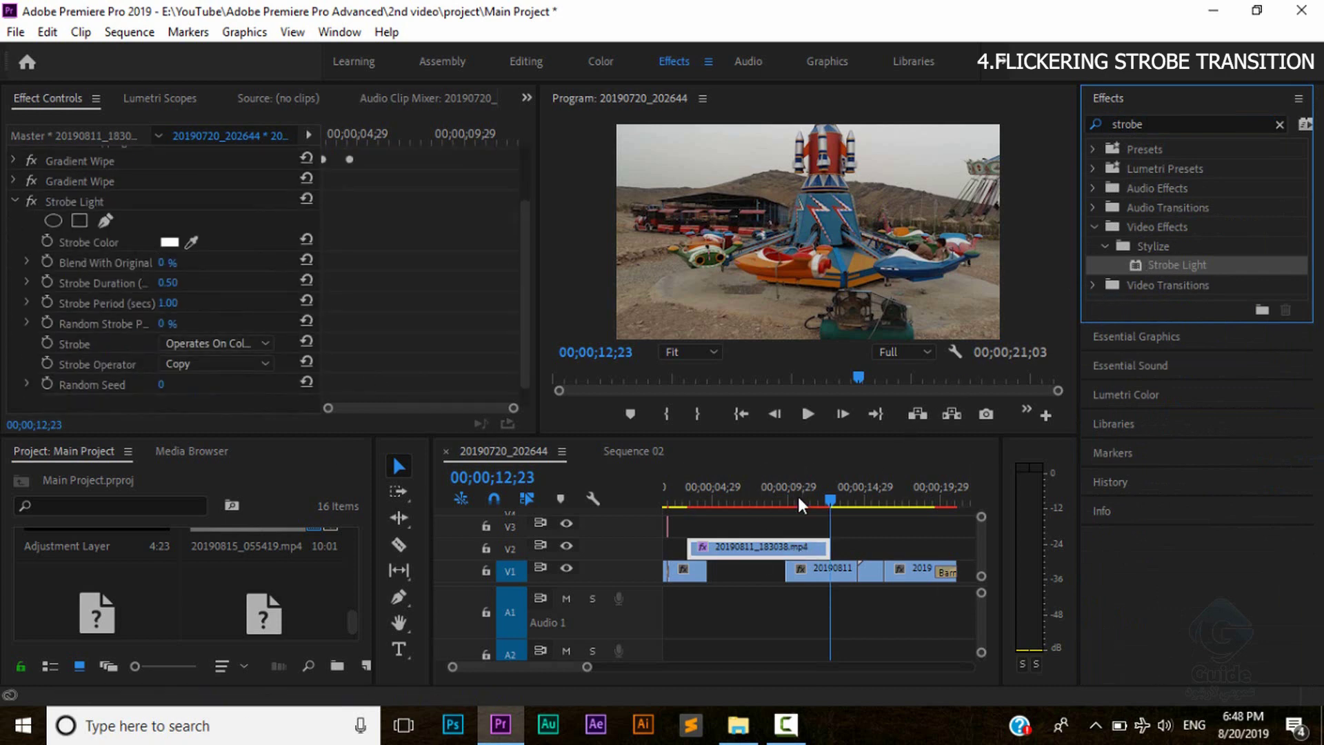
drag(831, 498, 716, 499)
key(=)
key(=)
key(=)
key(=)
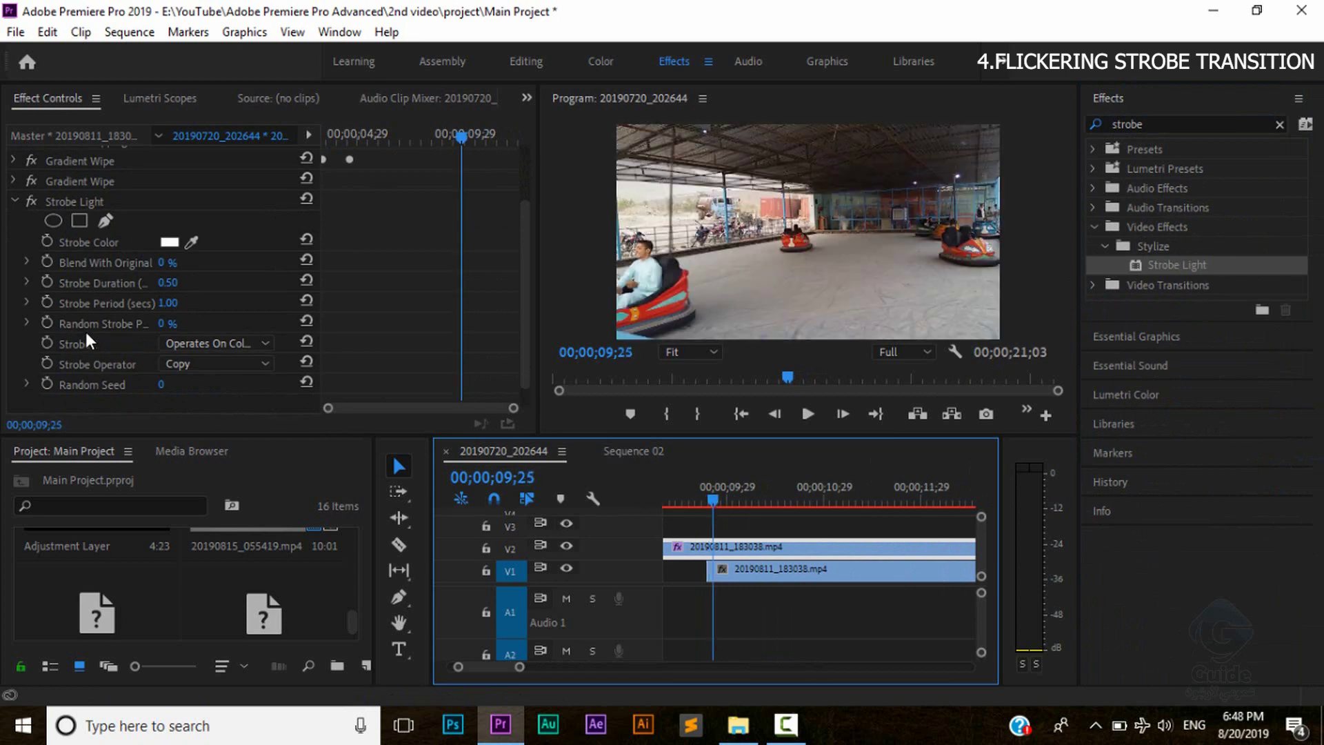
Step: Keyframe Blend With Original at 100 at 09;25, then step the playhead to 10;16
click(47, 264)
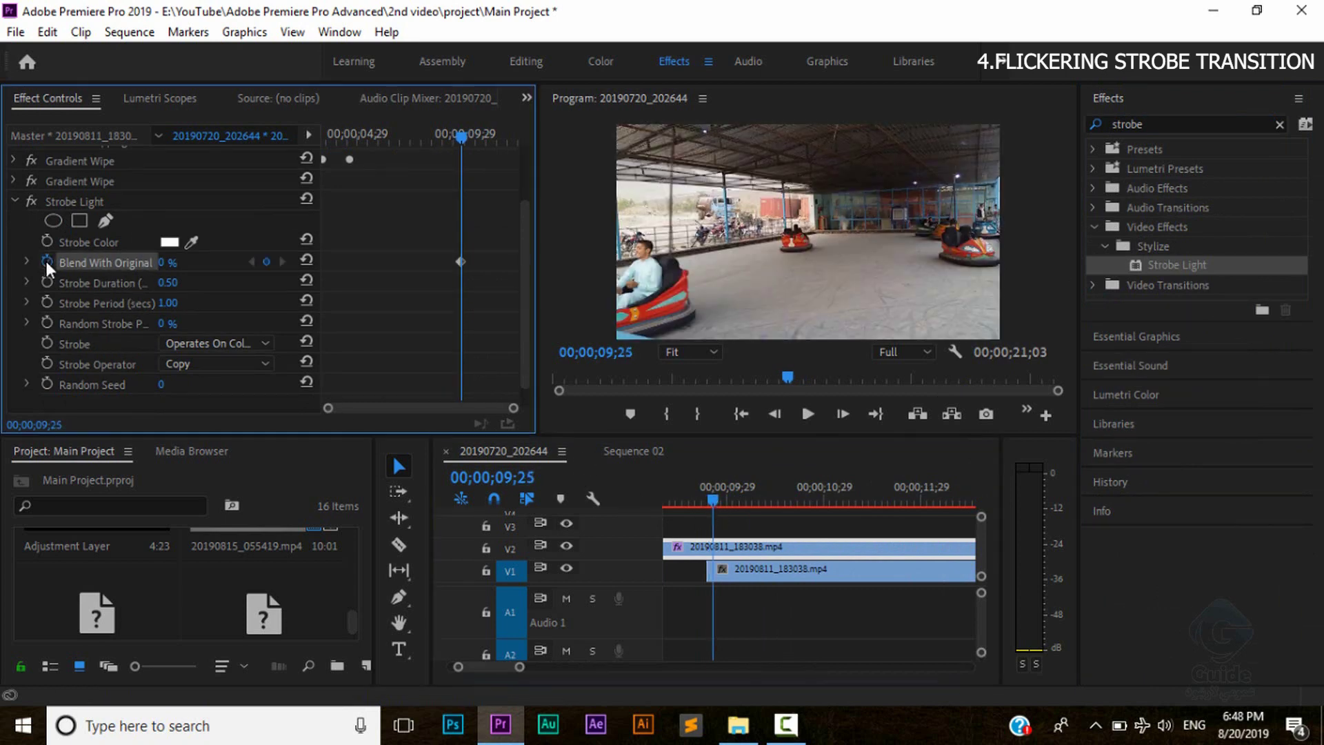
click(163, 263)
text(100)
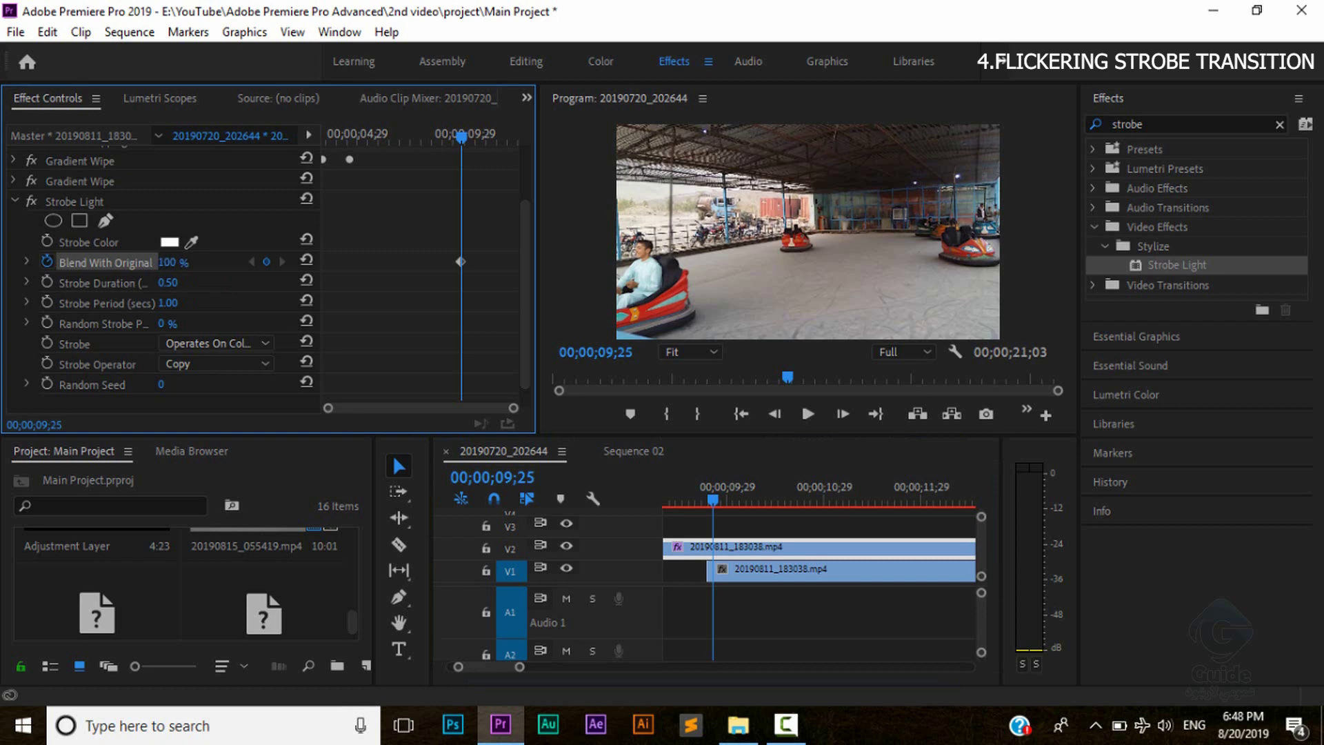
key(Return)
key(Right)
key(Right)
key(Right)
key(Right)
key(Right)
key(Right)
key(Right)
key(Right)
key(Right)
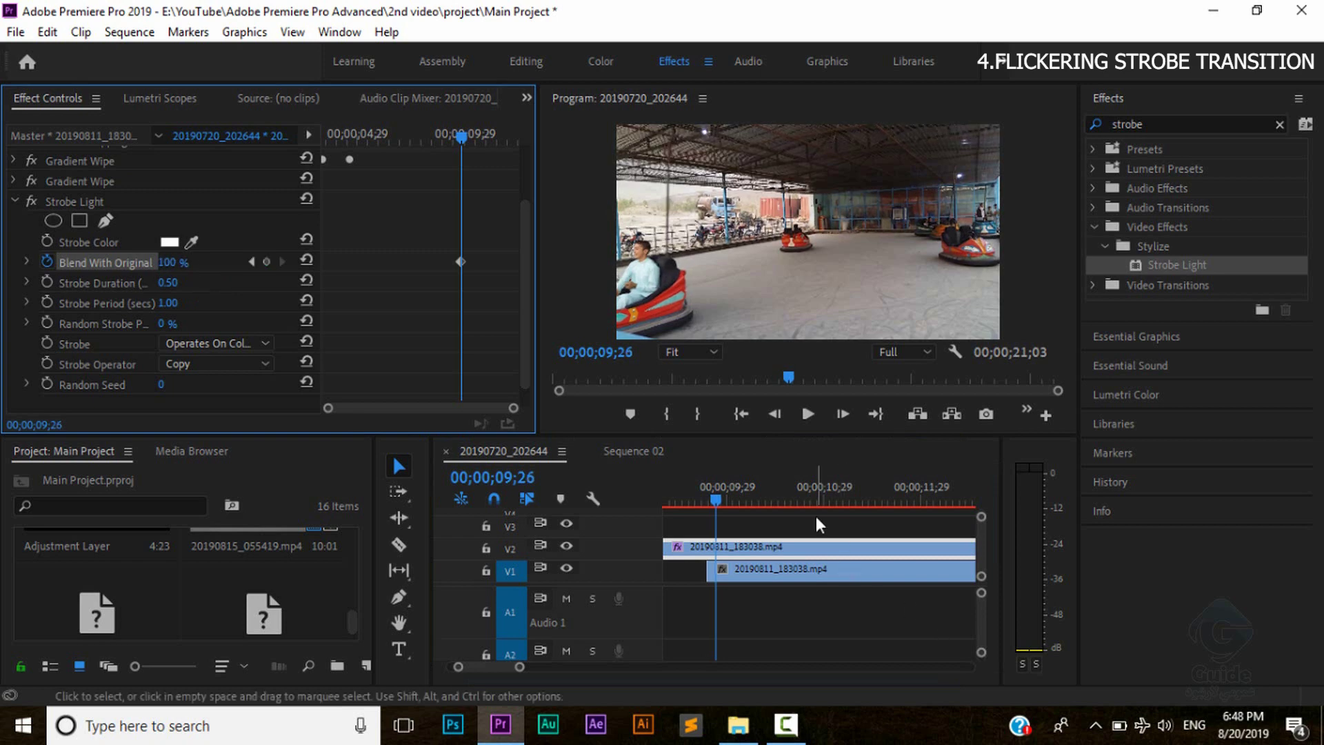
key(Right)
key(Right)
key(Right)
key(Right)
key(Right)
key(Right)
key(Right)
key(Right)
key(Right)
key(Right)
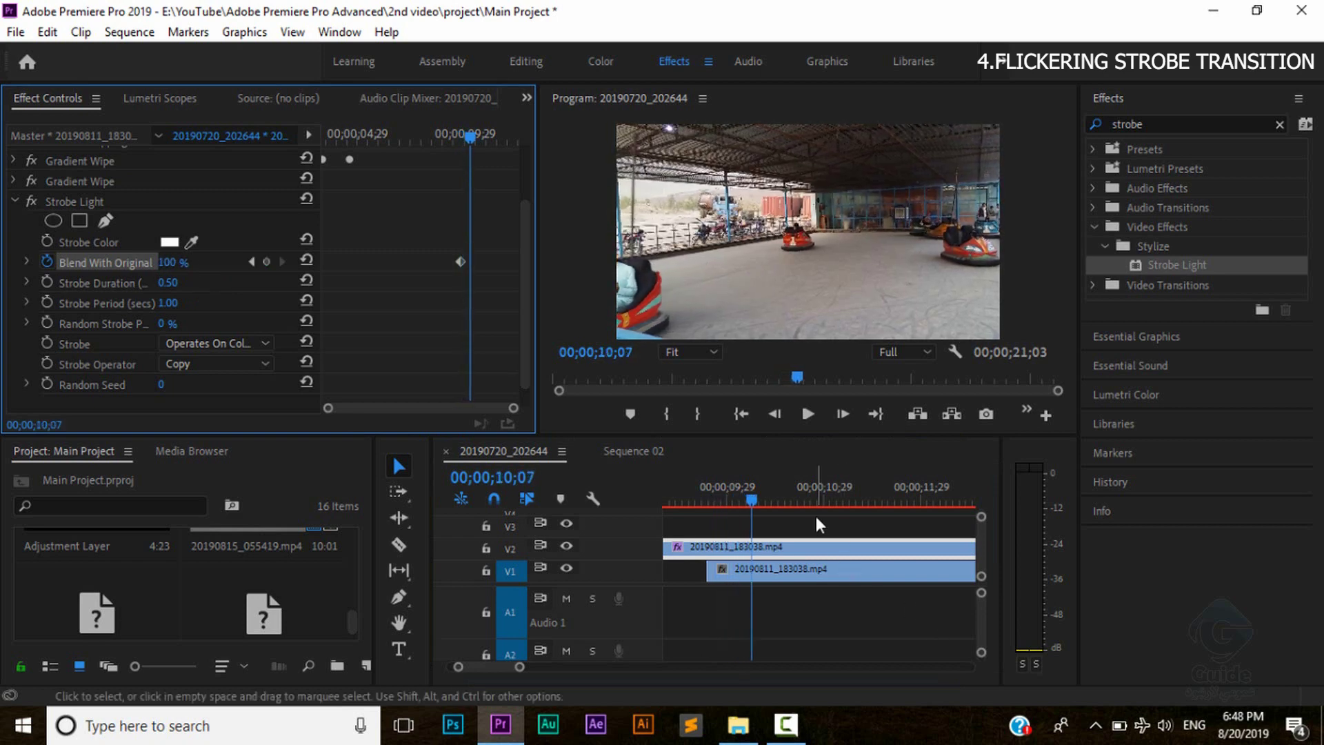
key(Right)
key(Right)
key(Right)
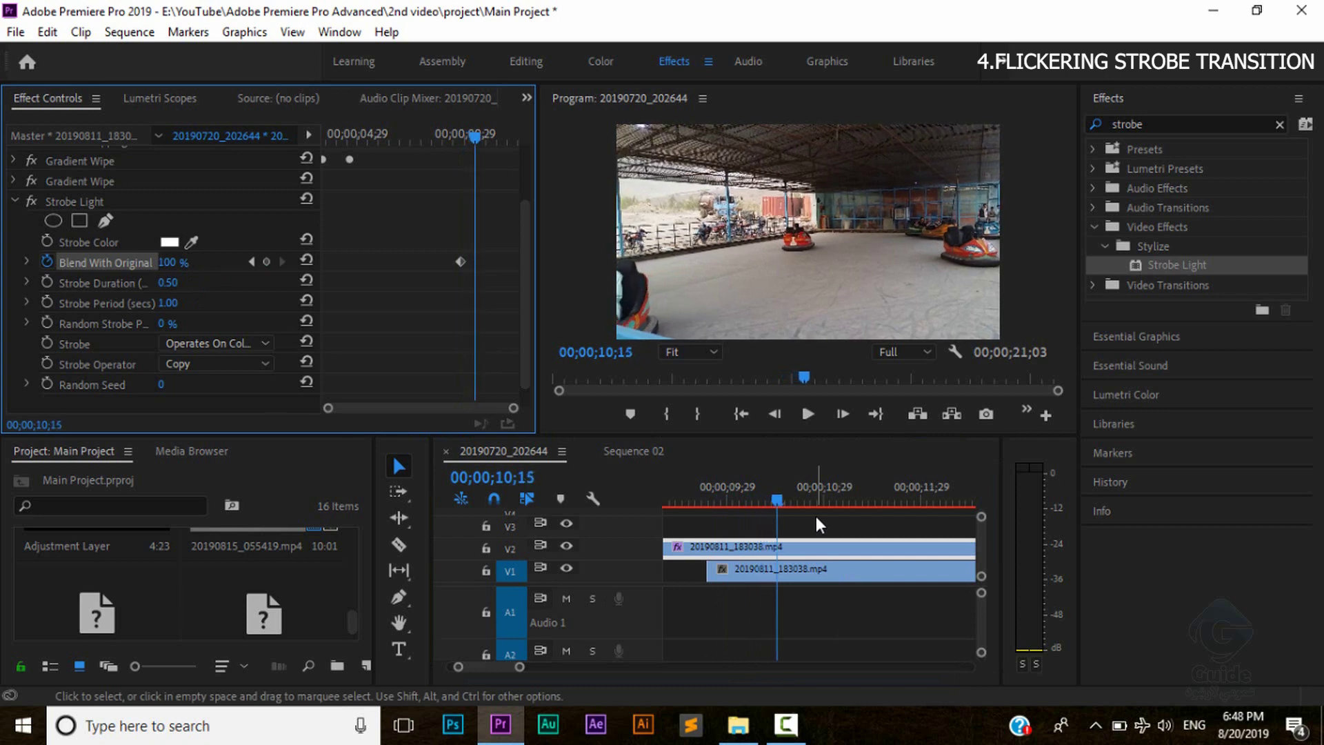
key(Left)
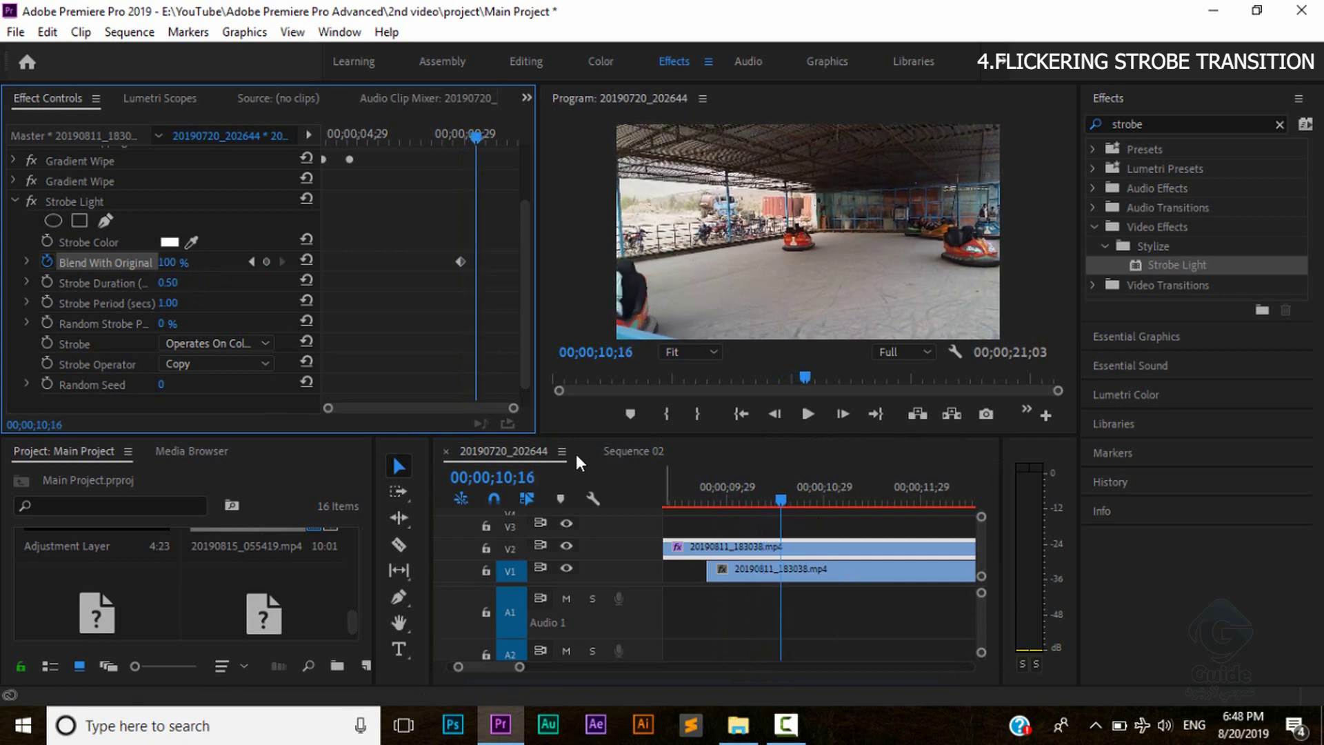
scroll(104, 274, down, 1)
Step: Drop Blend With Original to 0% at 10;16 and scrub around 10;12 to preview
drag(174, 241, 97, 241)
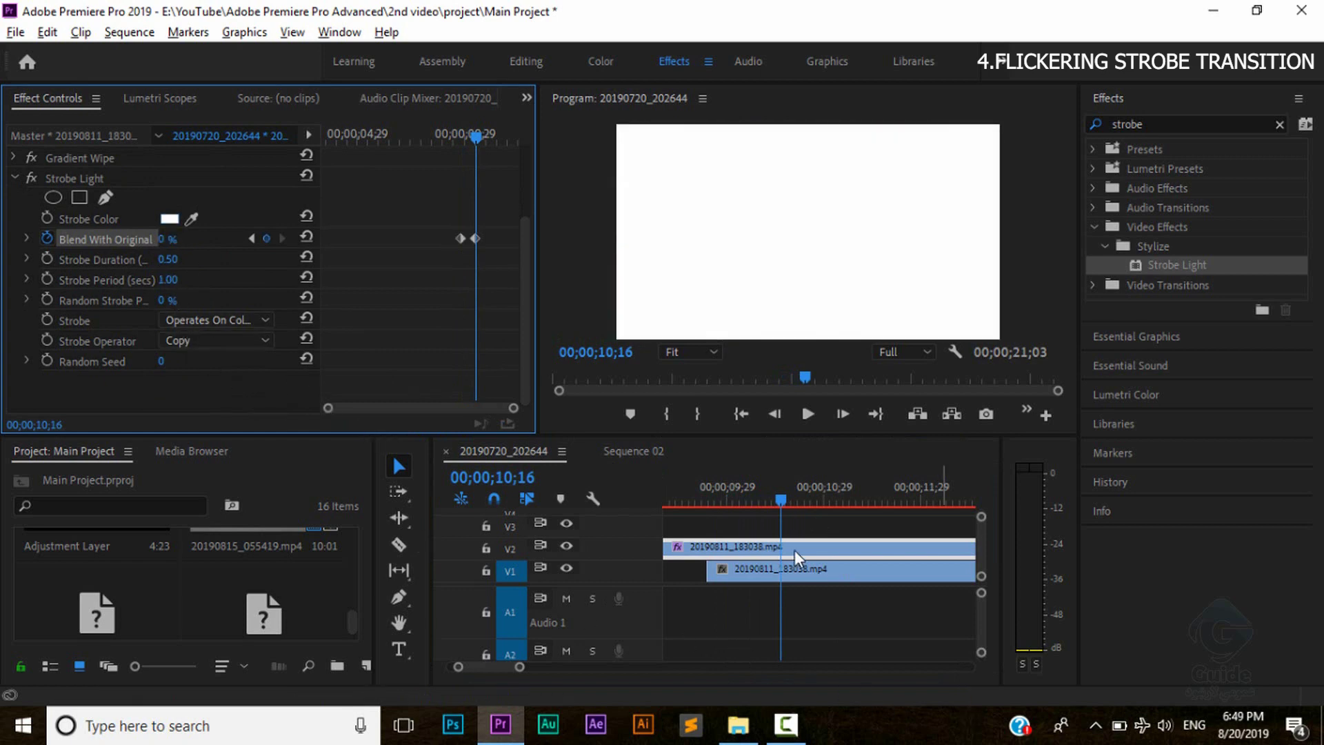
scroll(786, 559, down, 1)
scroll(796, 582, down, 4)
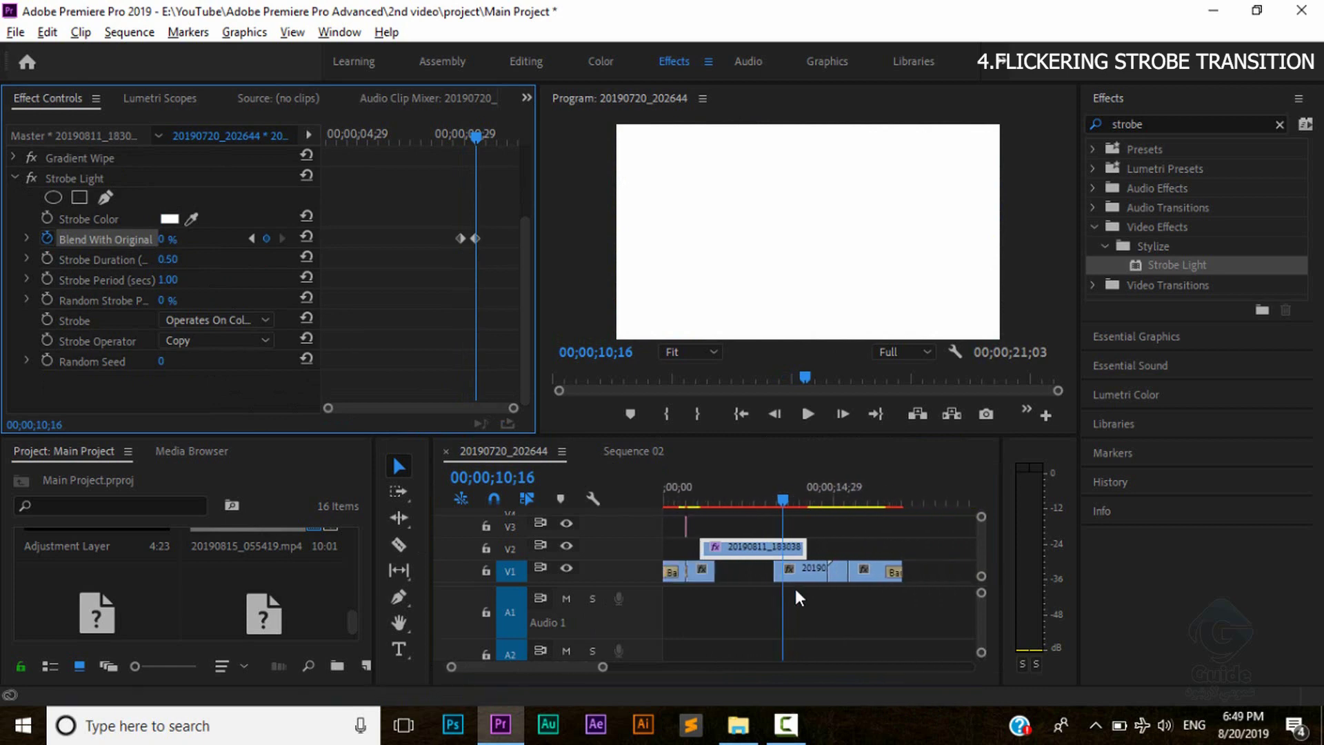
mouse_move(783, 498)
mouse_down()
mouse_move(809, 499)
mouse_move(793, 499)
mouse_up()
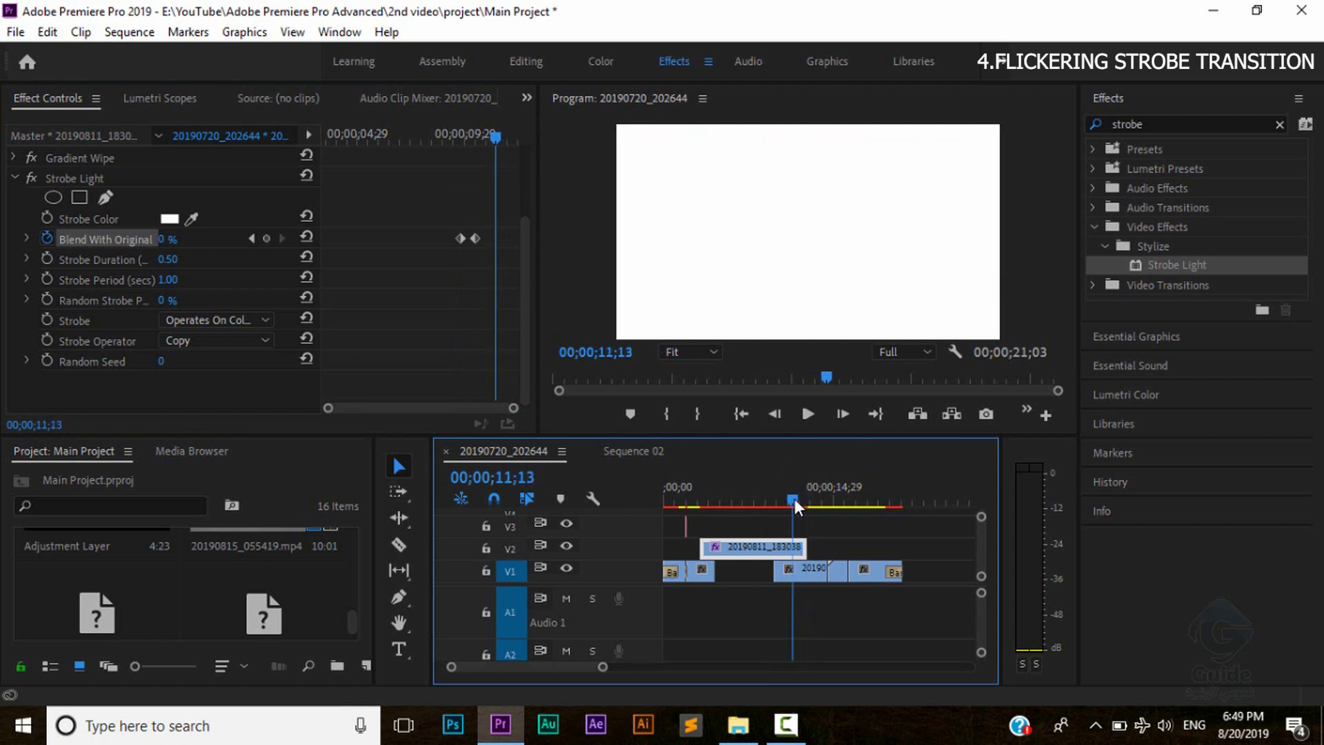
Step: Set Strobe to Makes Layer Transparent and play the strobe transition twice to review it
click(187, 320)
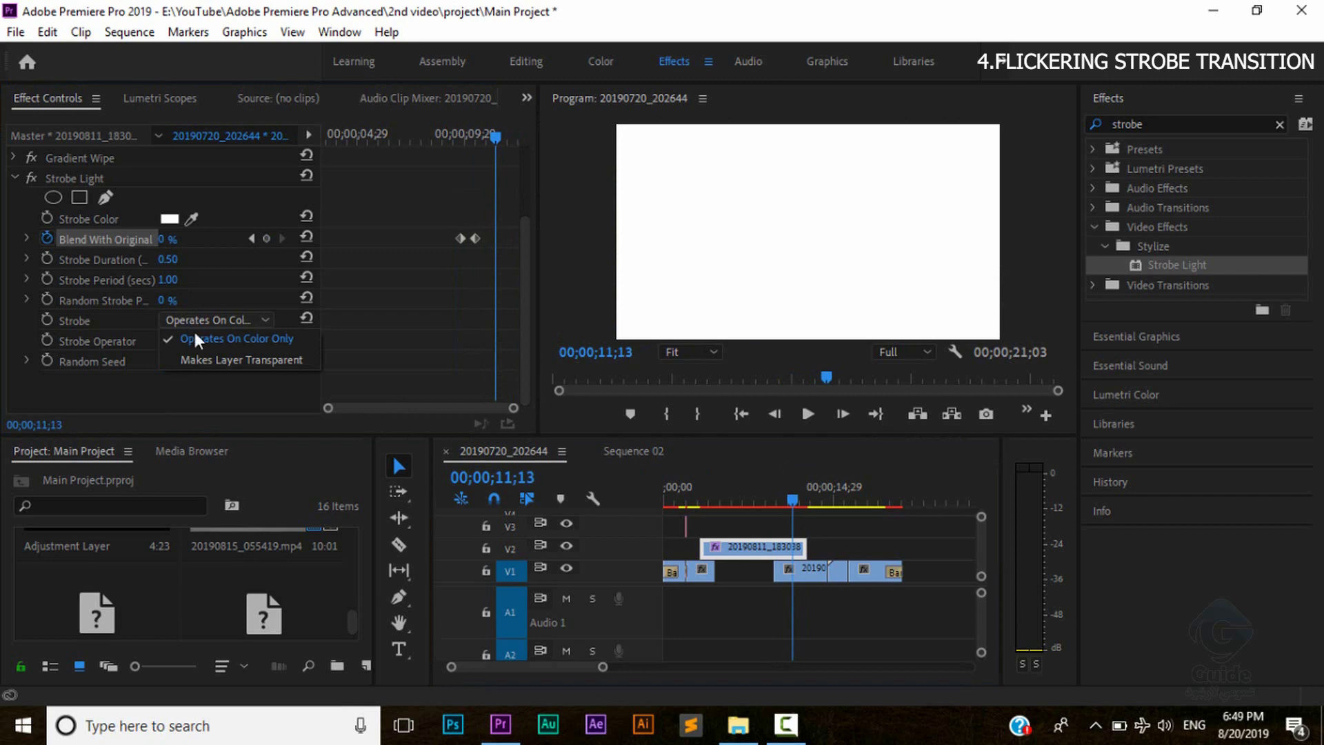
click(210, 361)
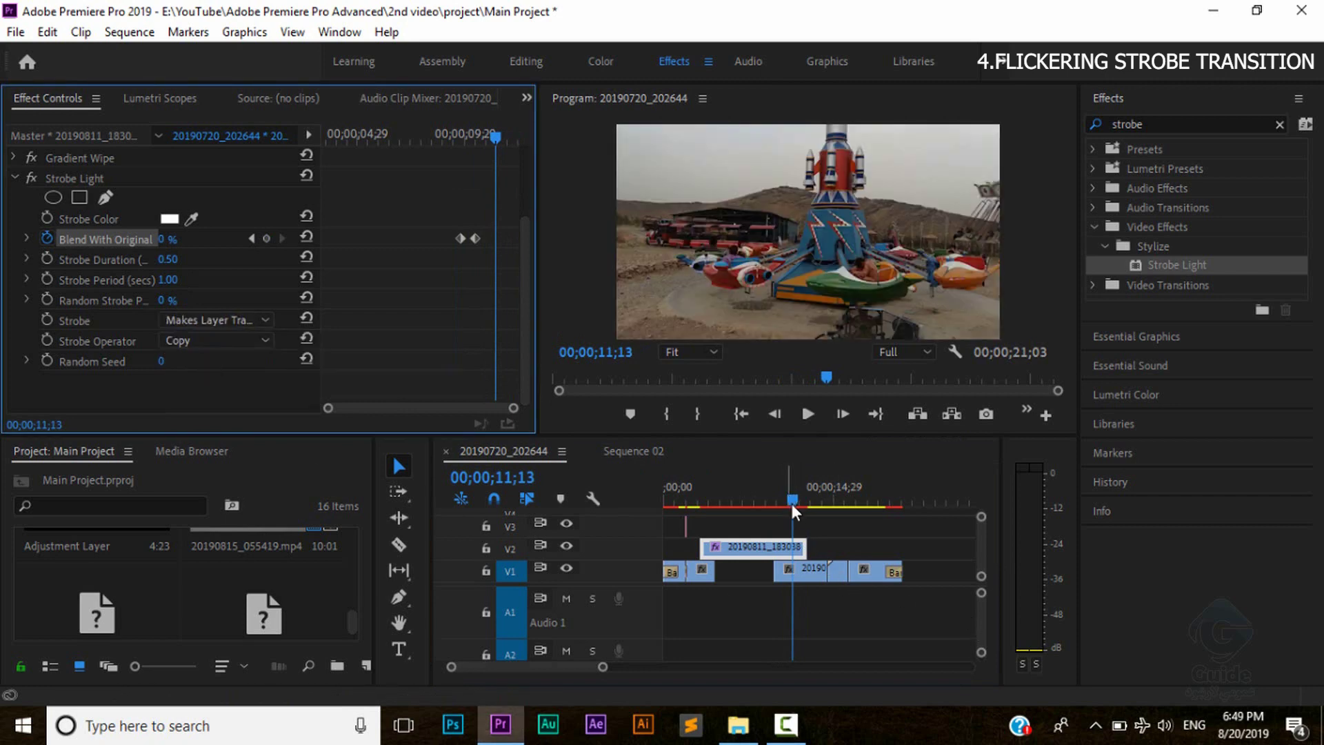
mouse_move(789, 500)
mouse_down()
mouse_move(777, 497)
mouse_move(803, 497)
mouse_up()
key(space)
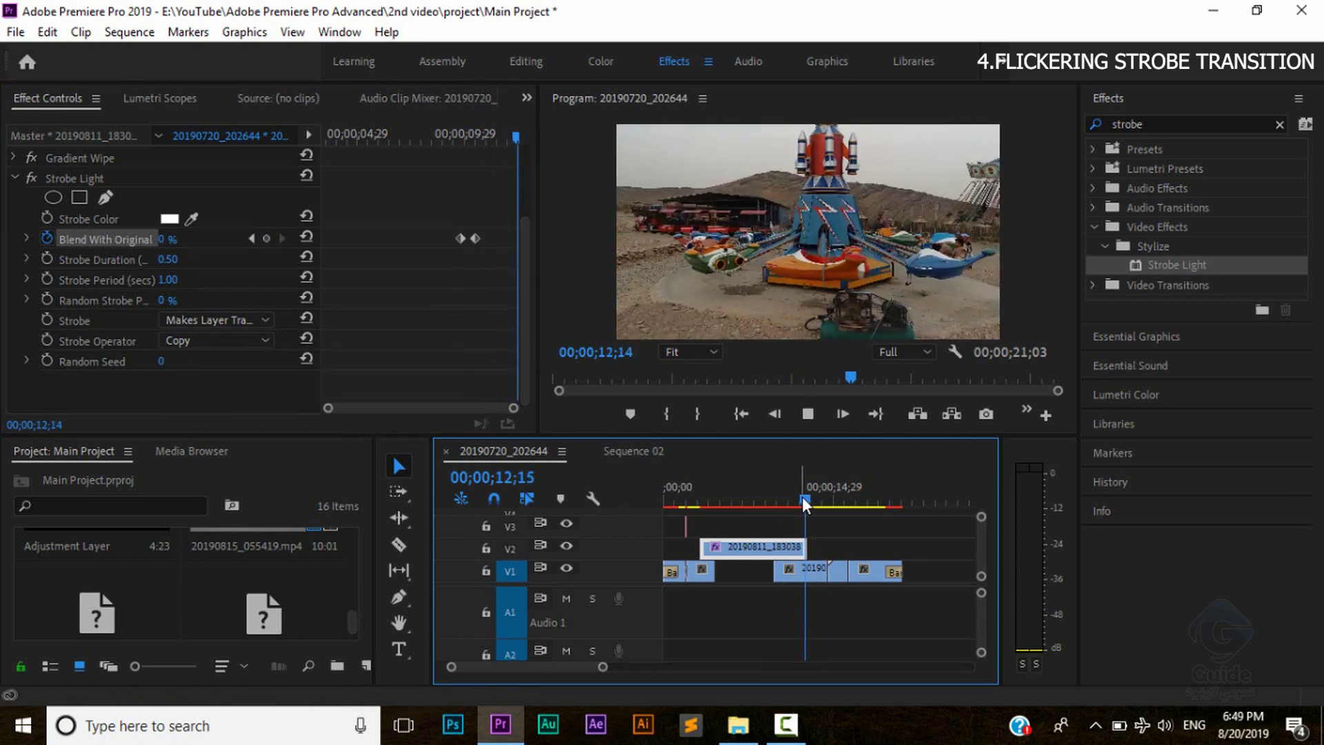
key(space)
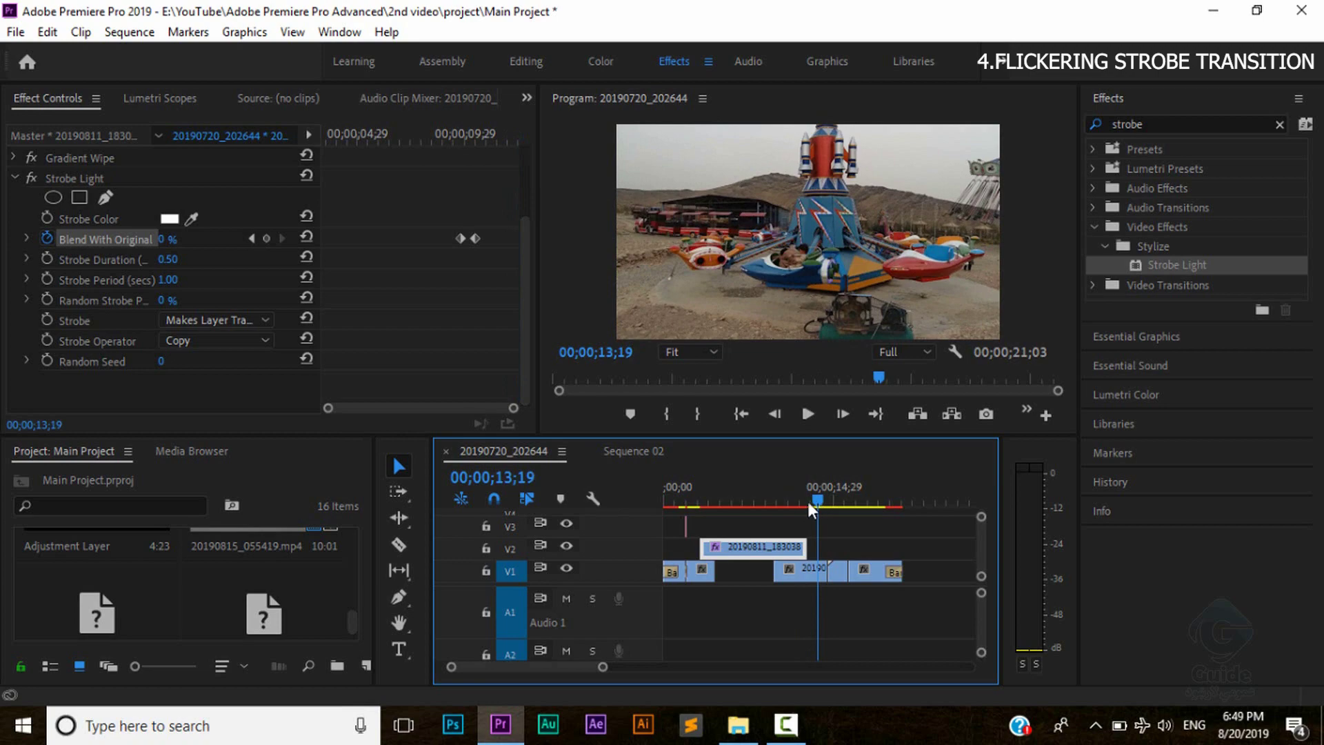
click(786, 501)
key(space)
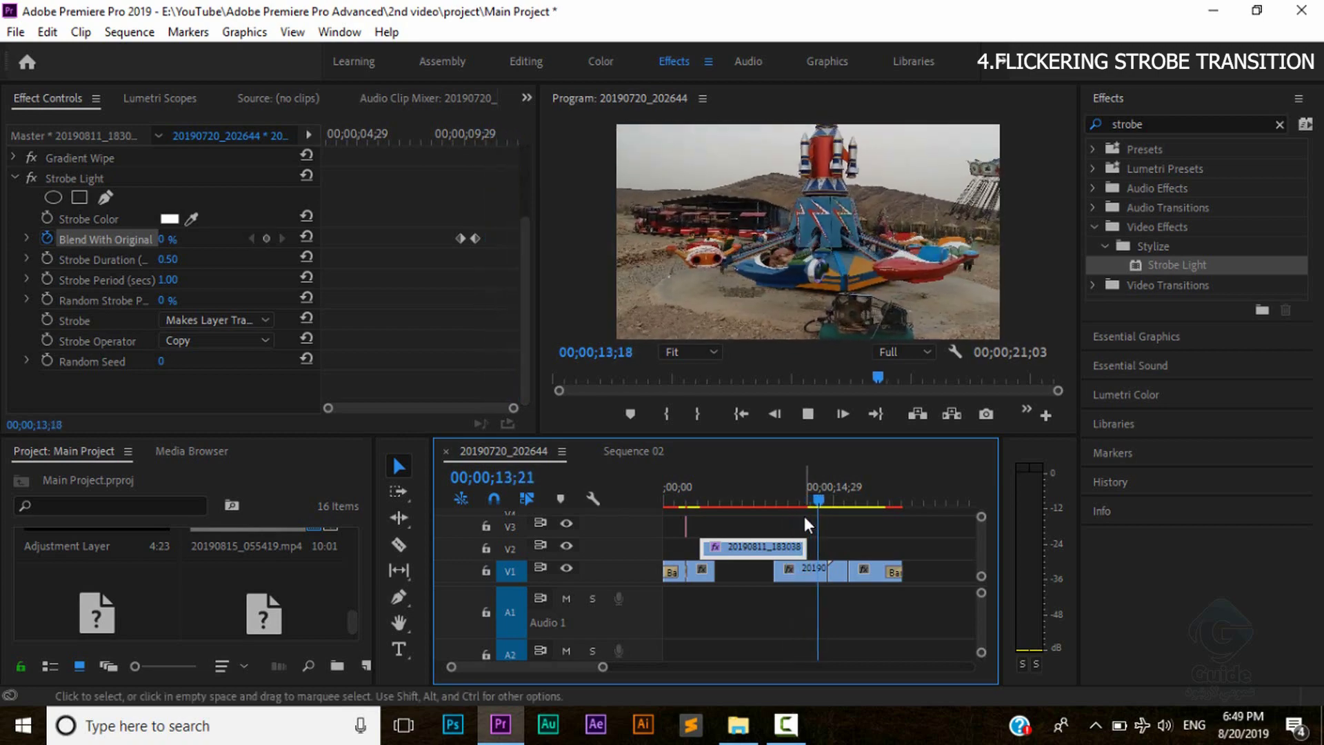
key(space)
drag(821, 496, 794, 495)
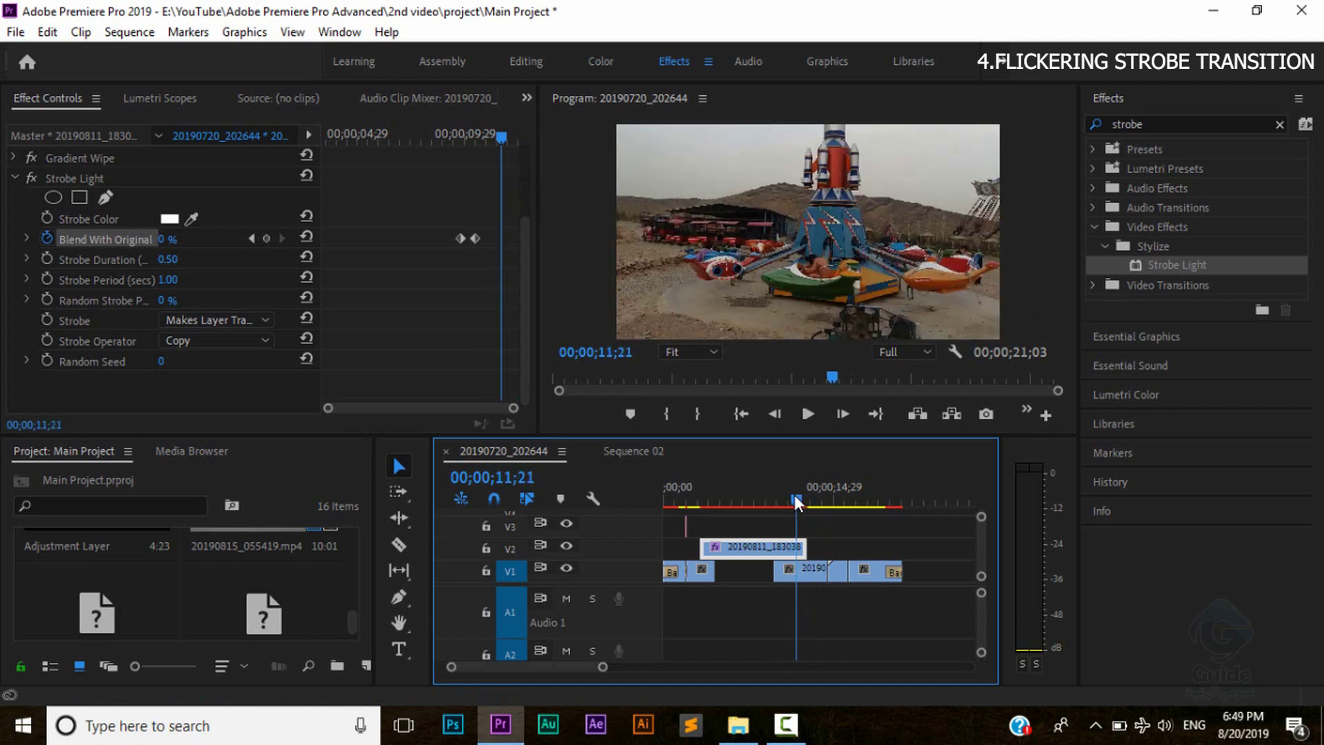
click(235, 320)
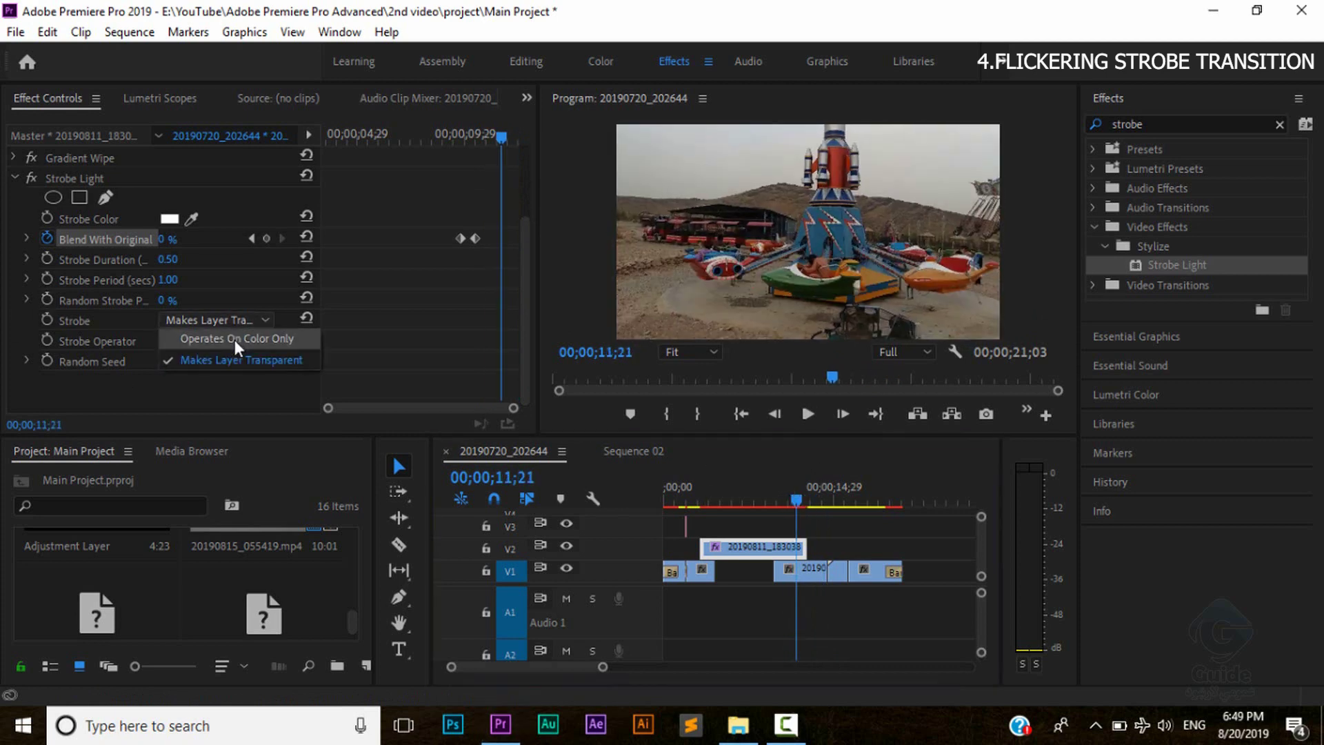
Step: Make the strobe operate on colour only, with strobe colour pure red FF0000
click(235, 339)
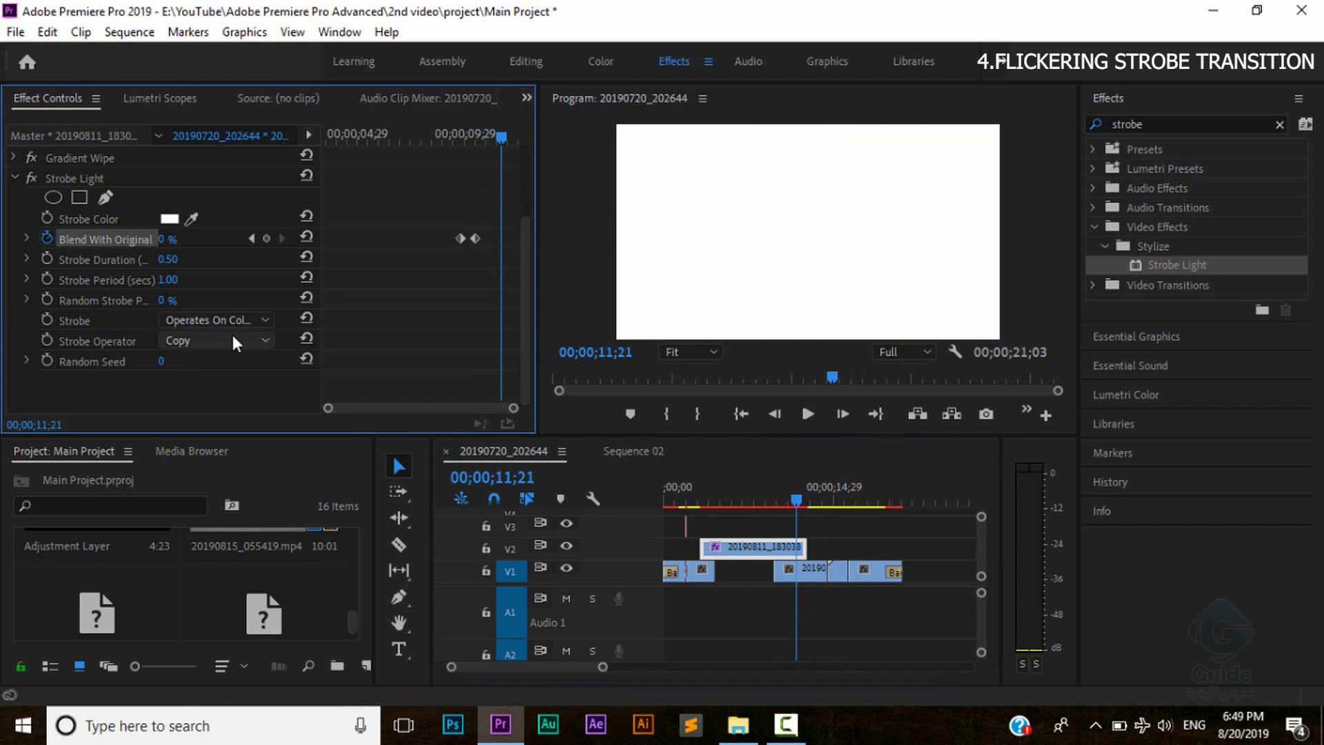
click(170, 218)
drag(647, 502, 789, 649)
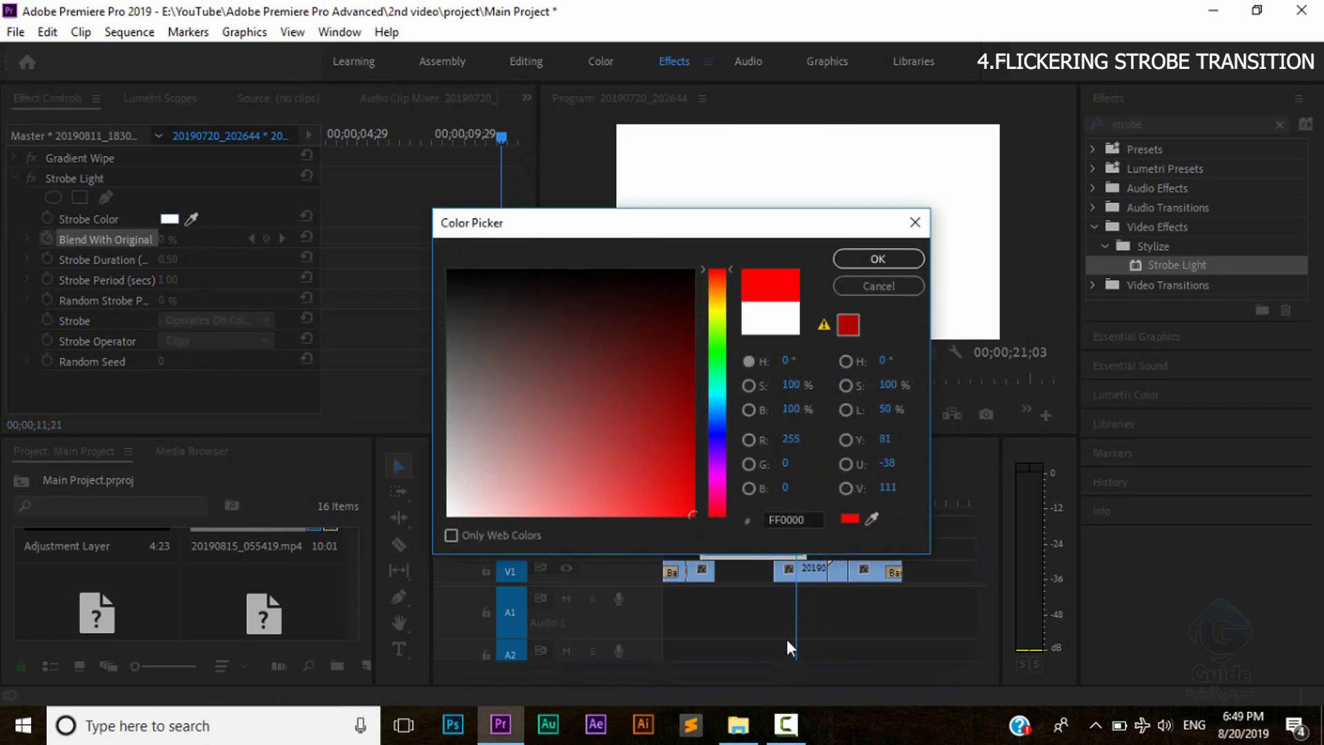
click(878, 258)
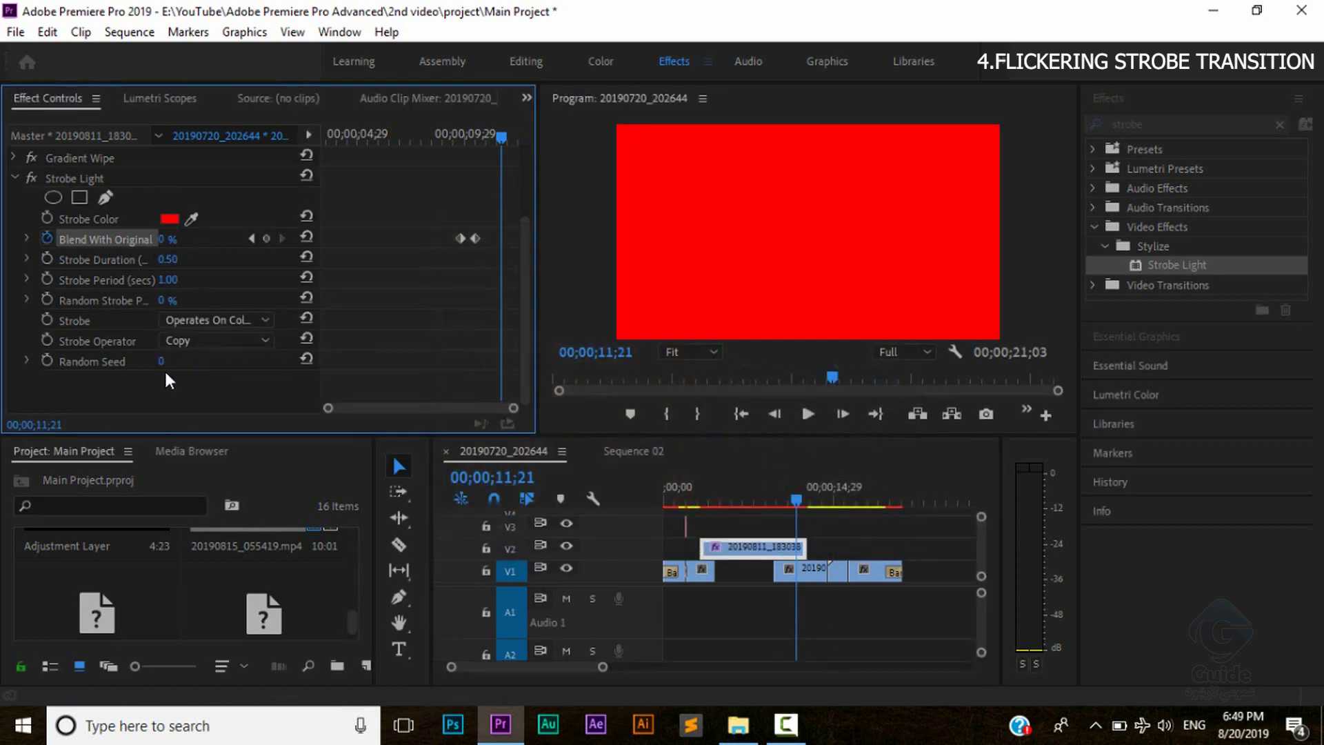
Step: Try the Difference, Lighter, Maximum and Screen strobe operators, then settle on Add
click(197, 340)
click(217, 452)
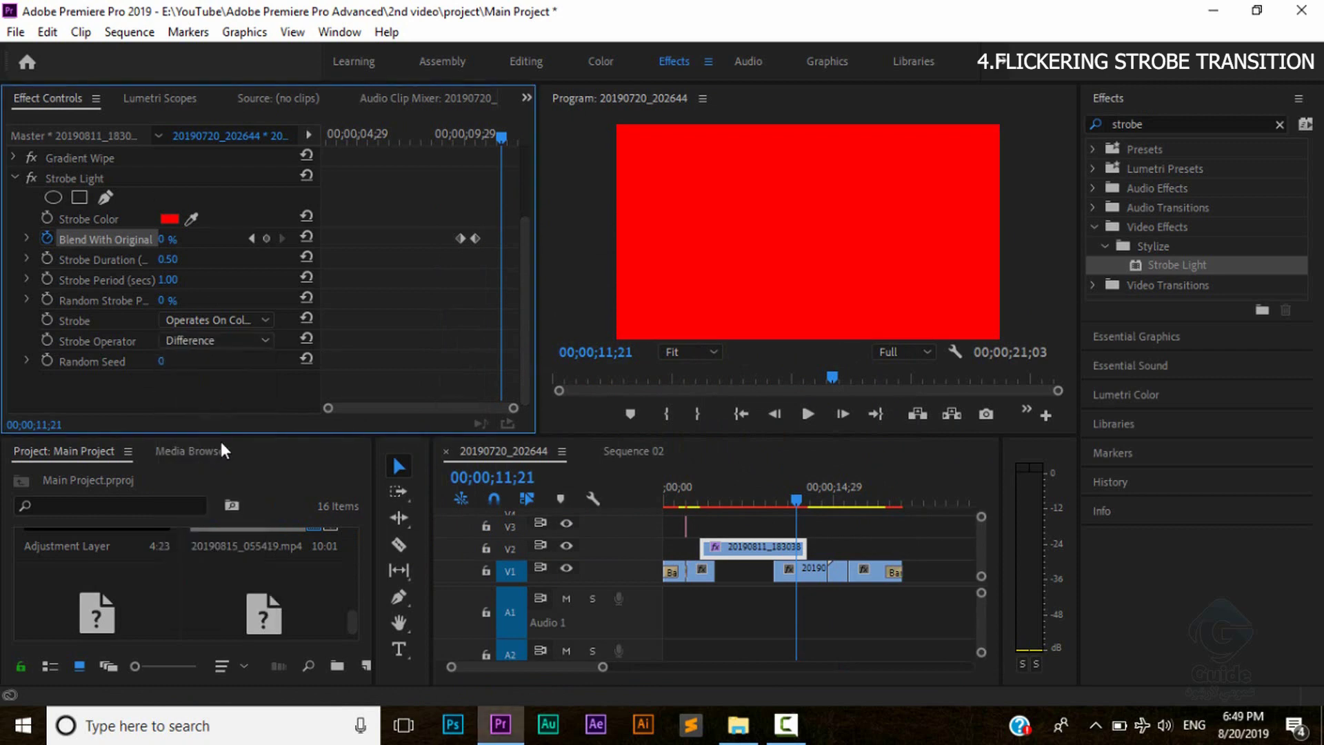
click(197, 341)
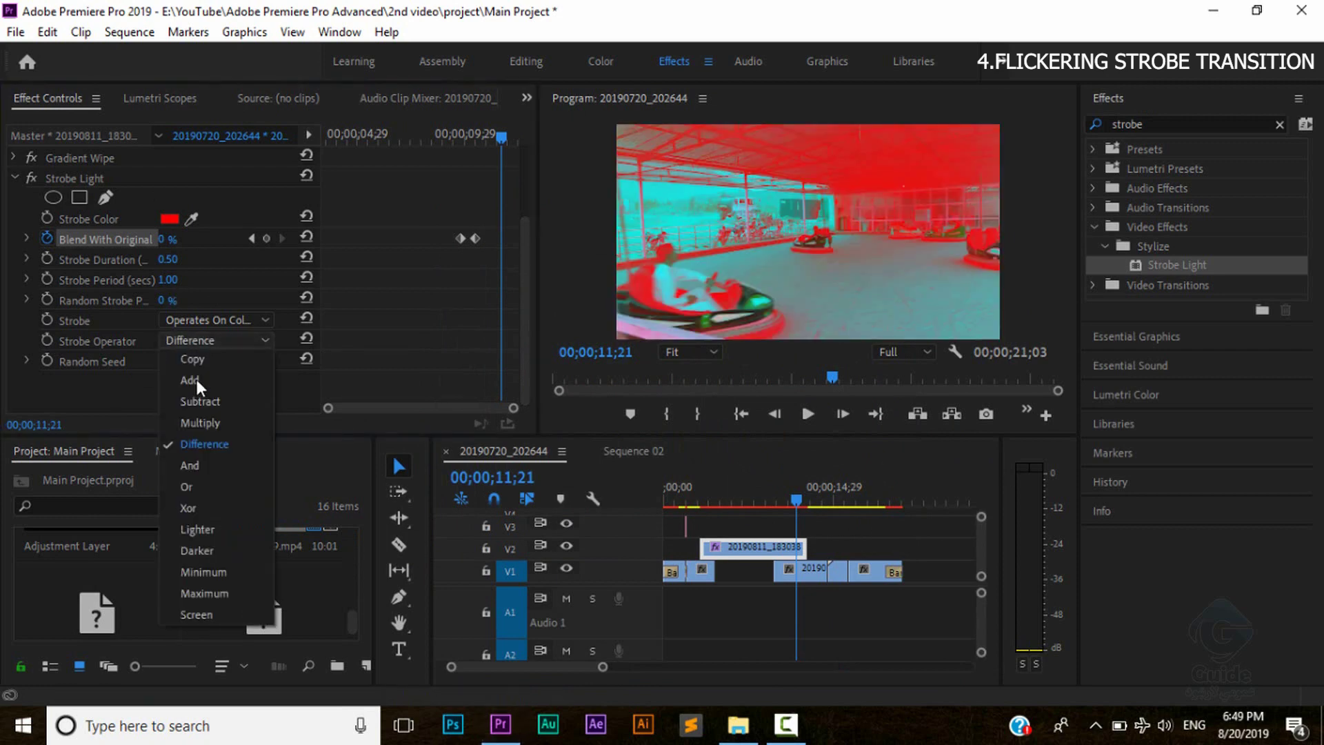
click(211, 529)
click(188, 341)
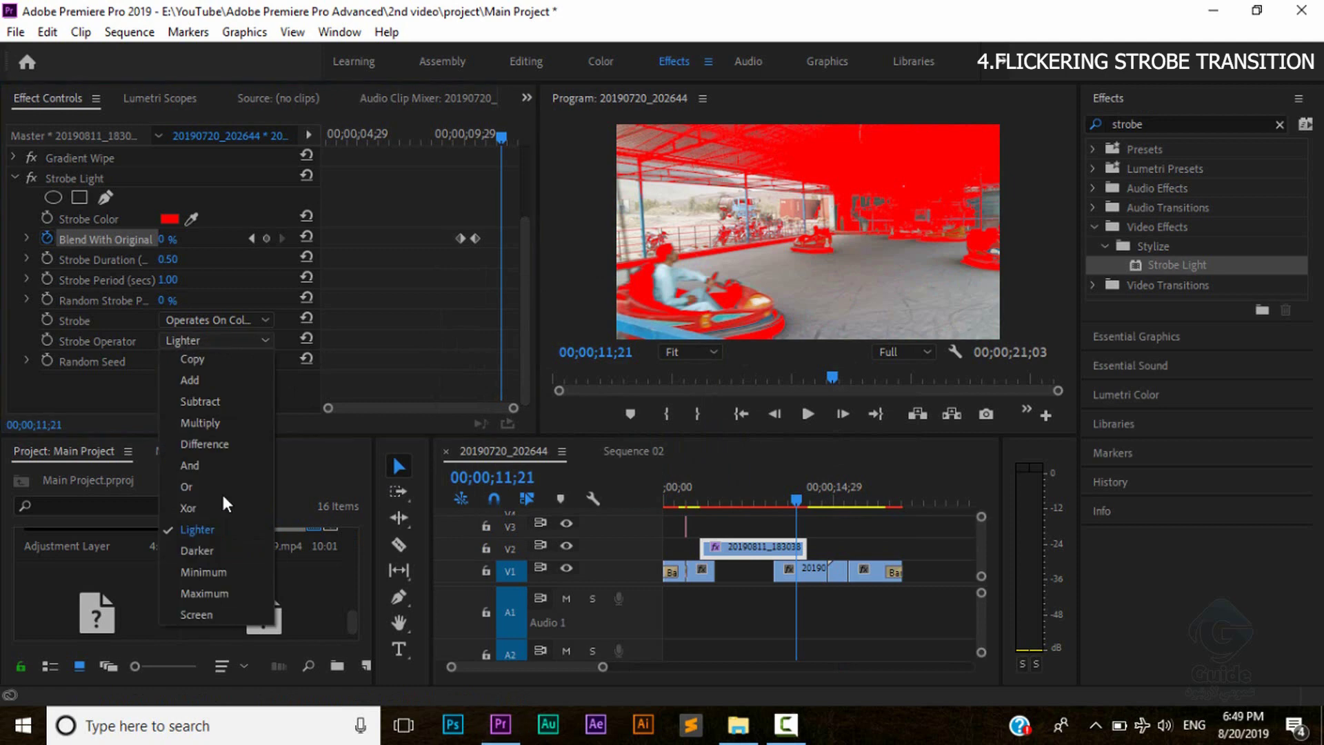
click(234, 593)
click(196, 341)
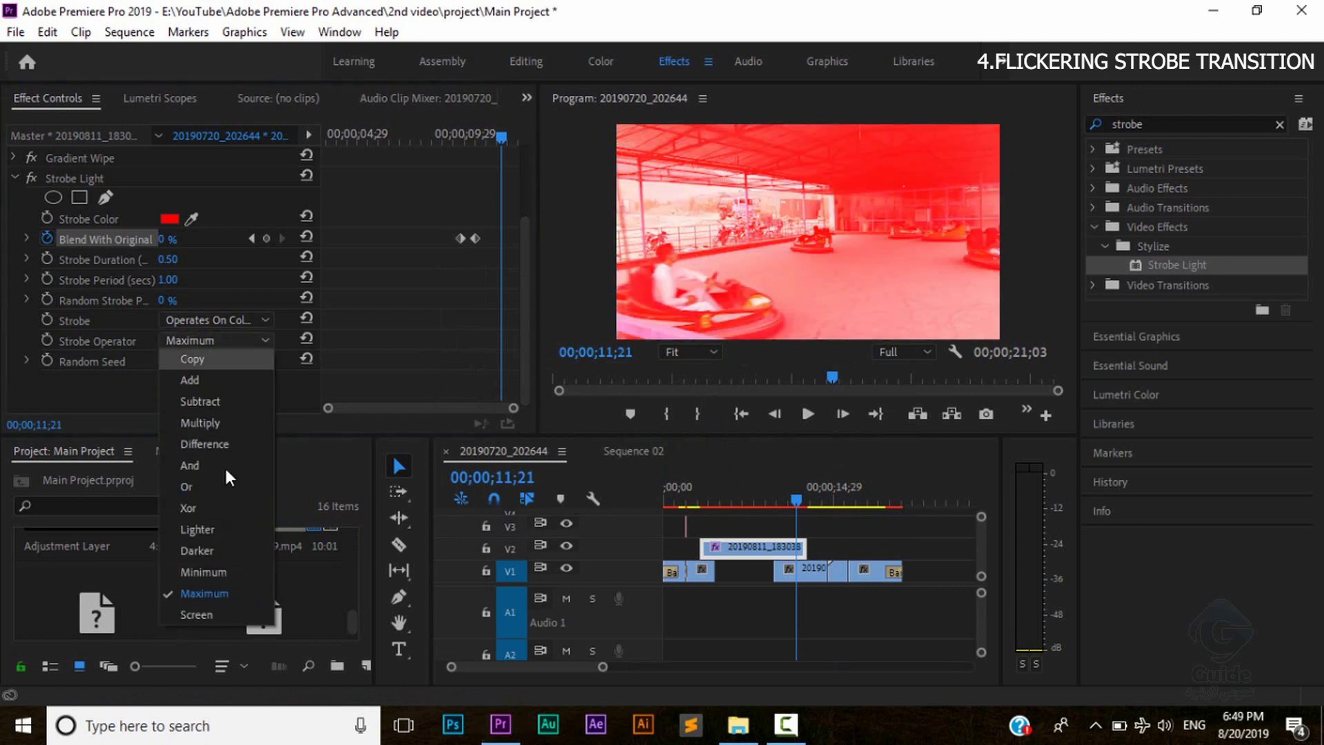
click(213, 614)
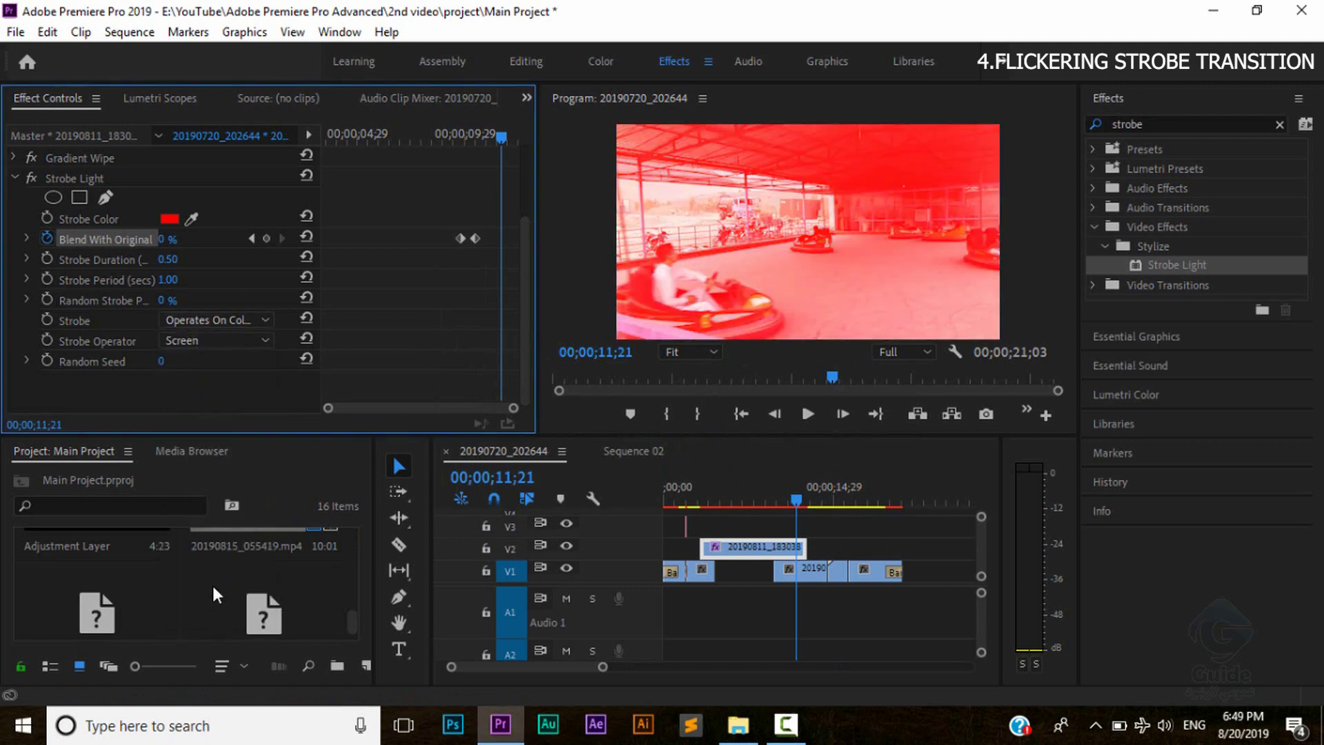
click(185, 338)
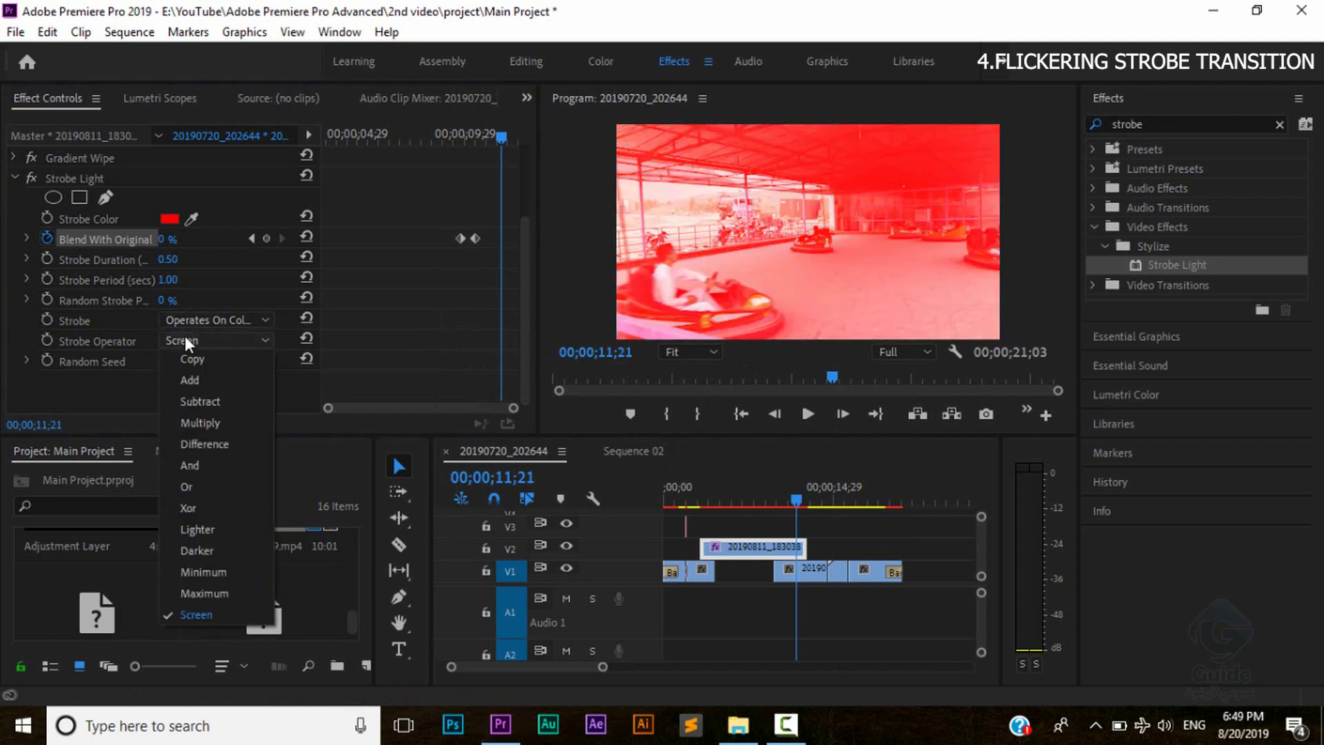
click(207, 383)
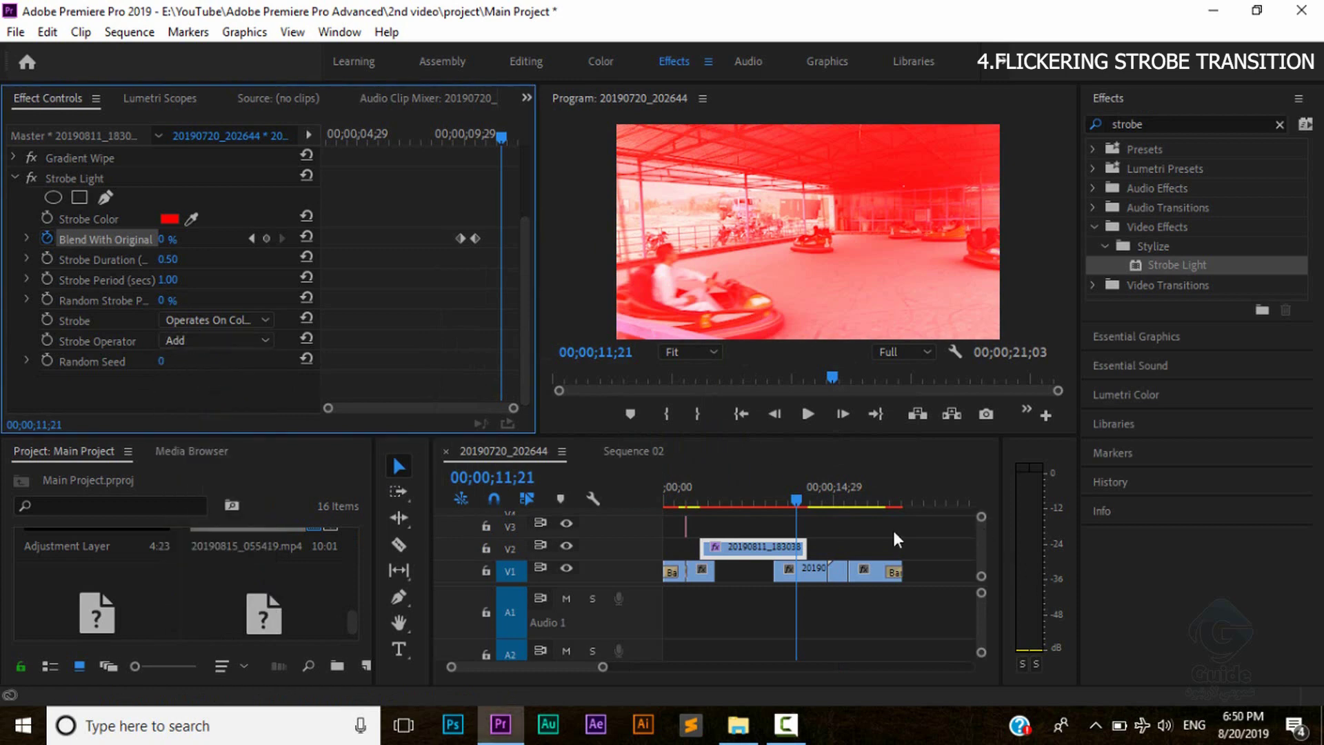
drag(790, 500, 767, 499)
Step: Preview the red strobe, then switch Strobe to Makes Layer Transparent
key(space)
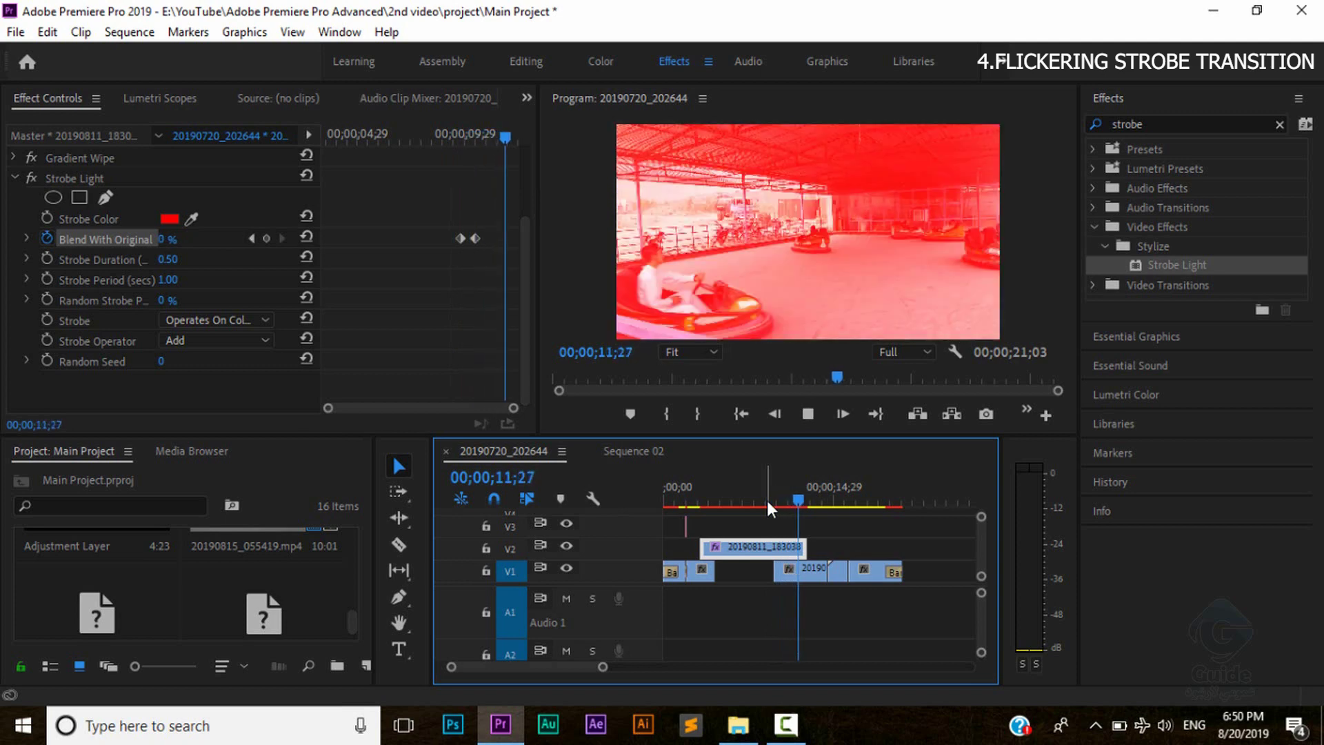
drag(767, 500, 805, 494)
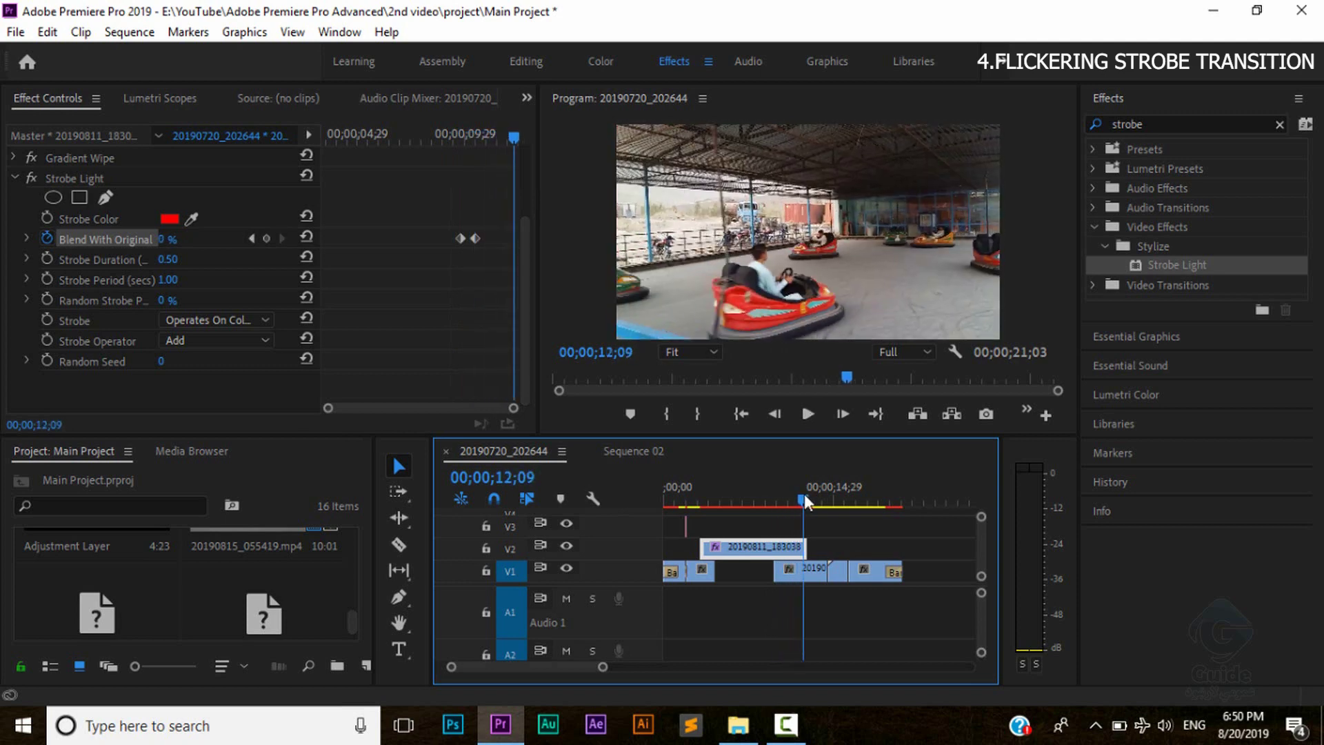
click(216, 317)
click(221, 358)
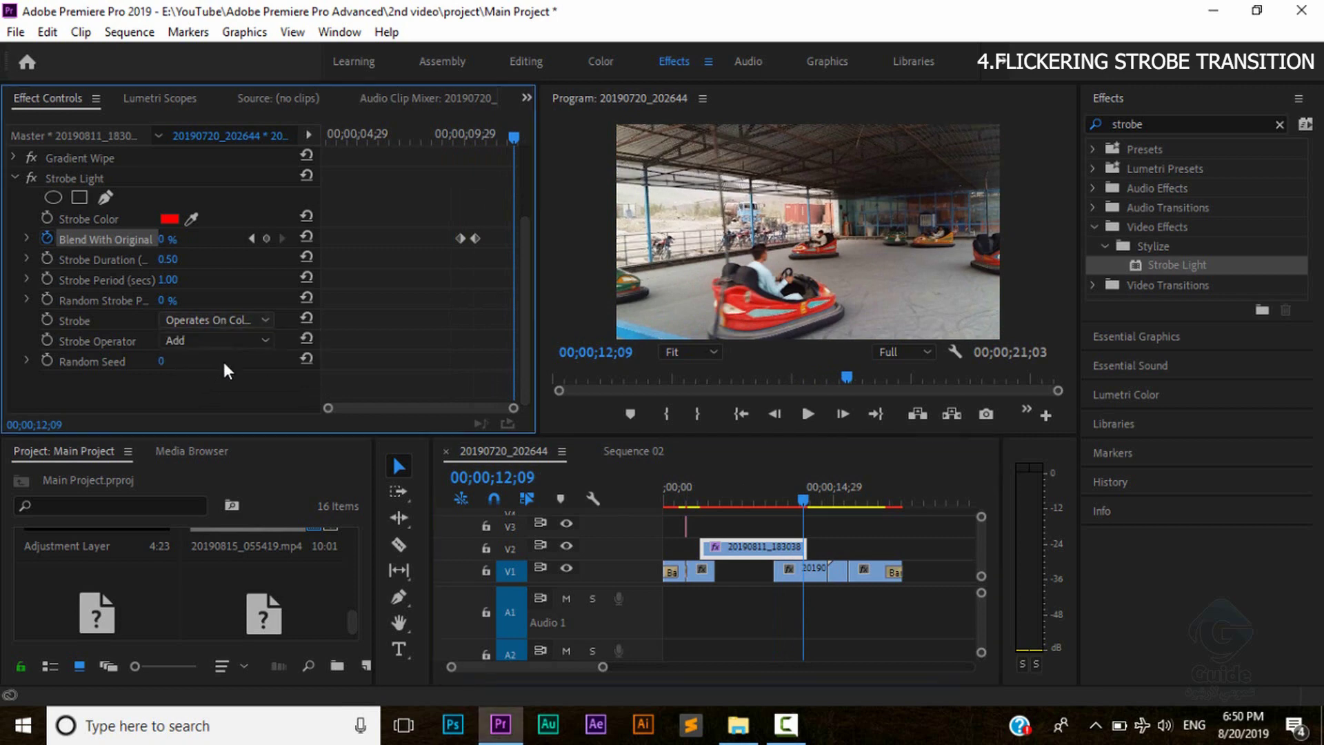
Step: Play the cut to check the flicker and apply Strobe Light to the middle V1 clip
click(769, 498)
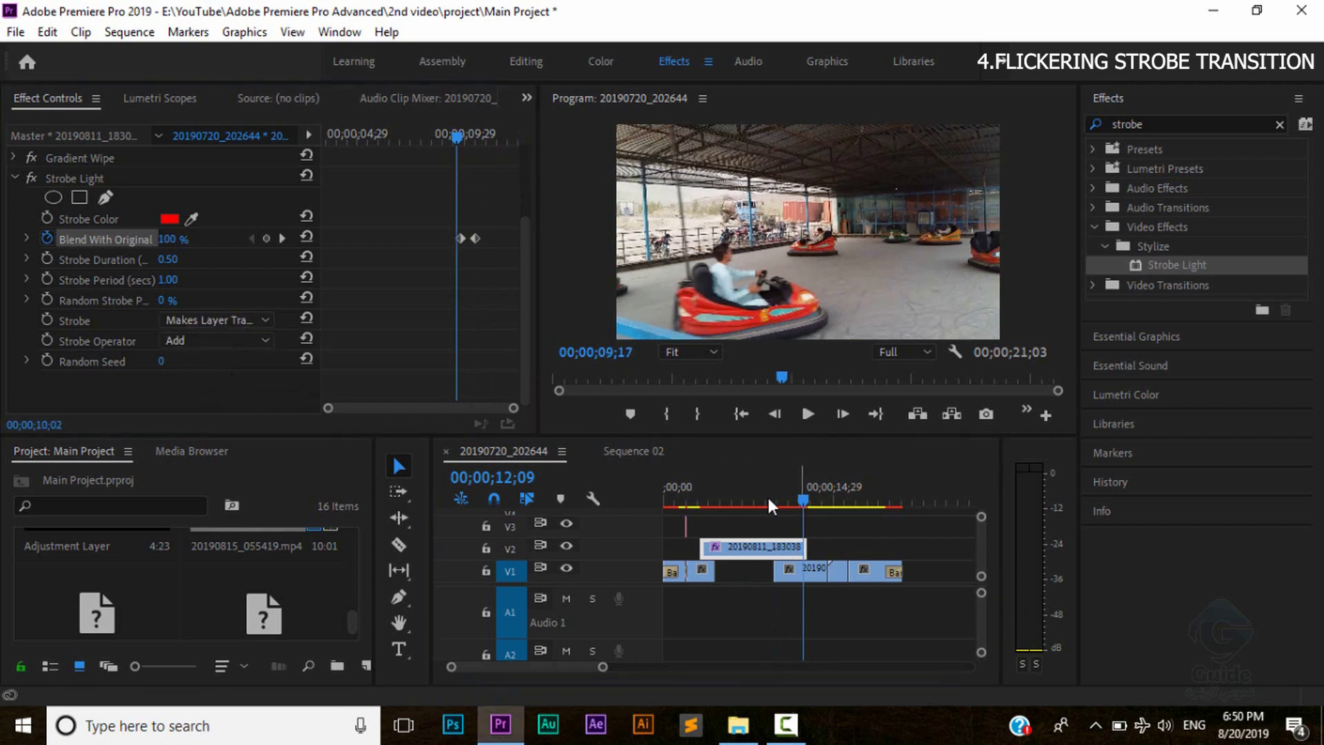
key(space)
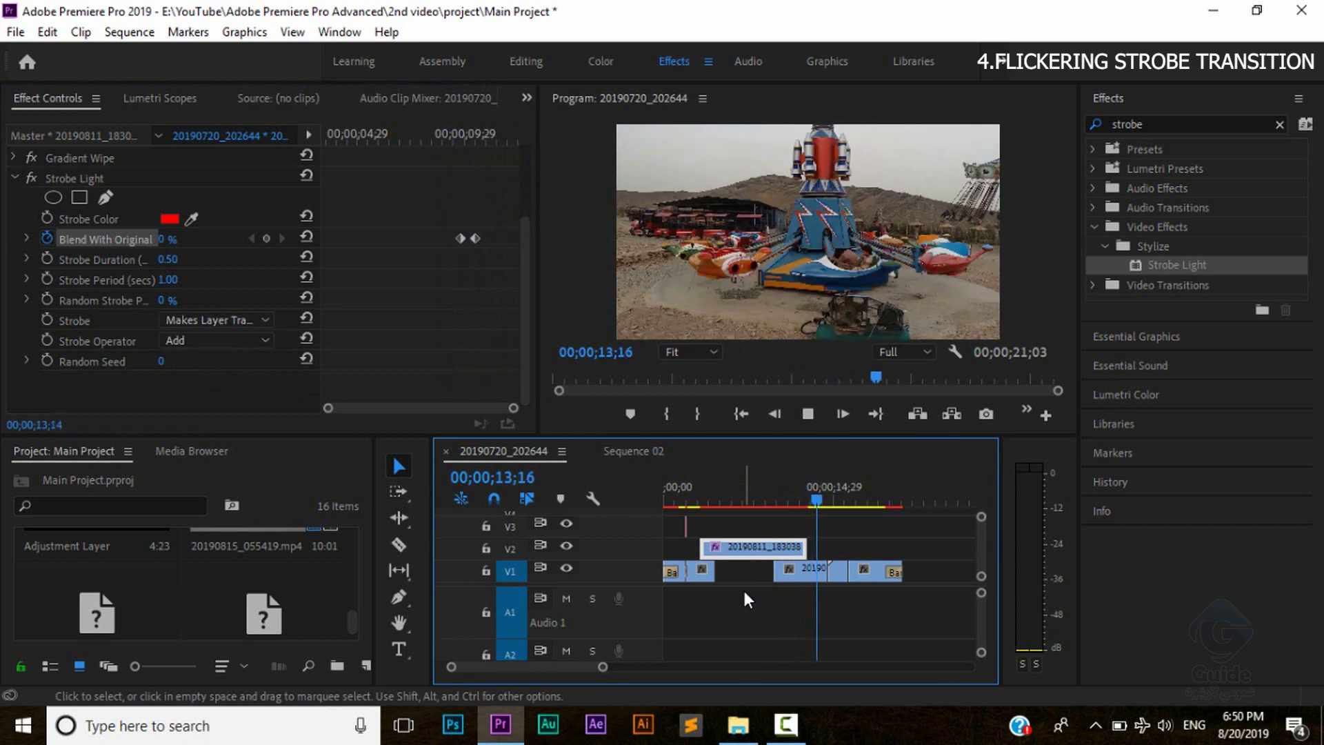
key(space)
drag(825, 503, 795, 492)
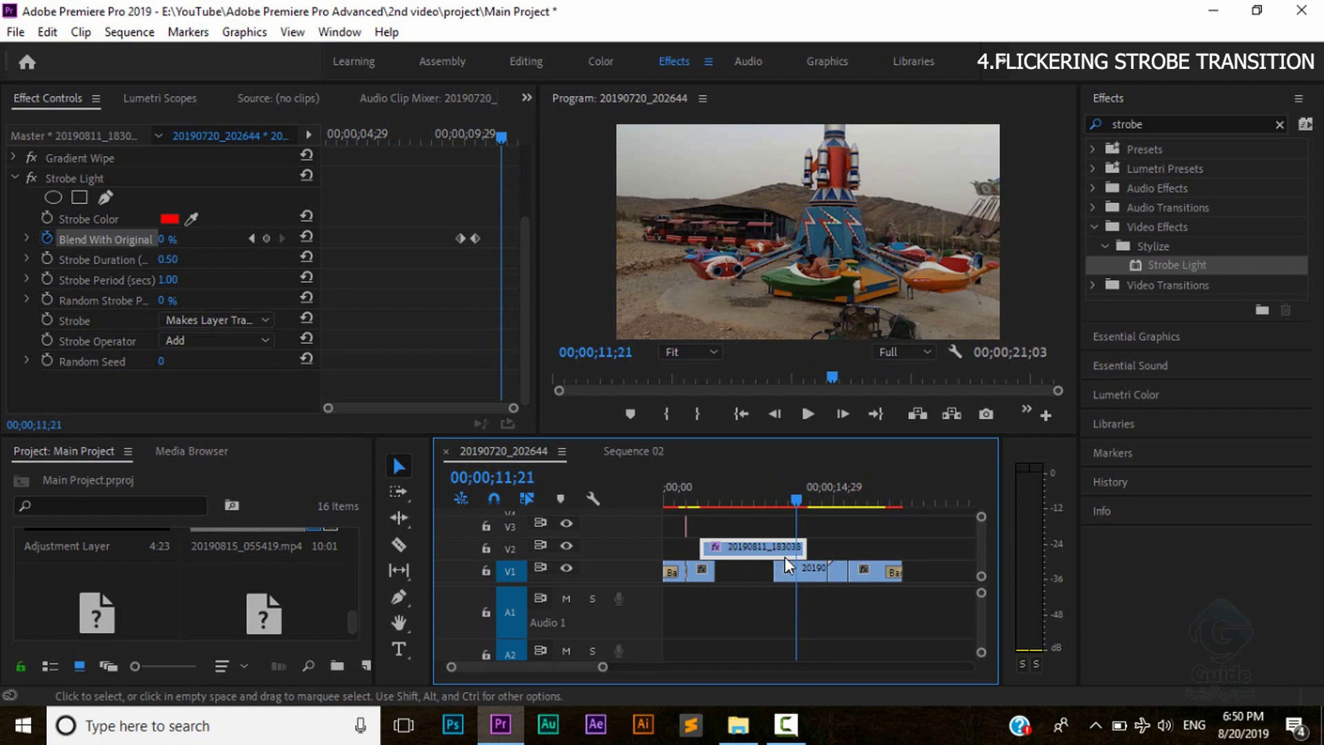
drag(1200, 264, 806, 566)
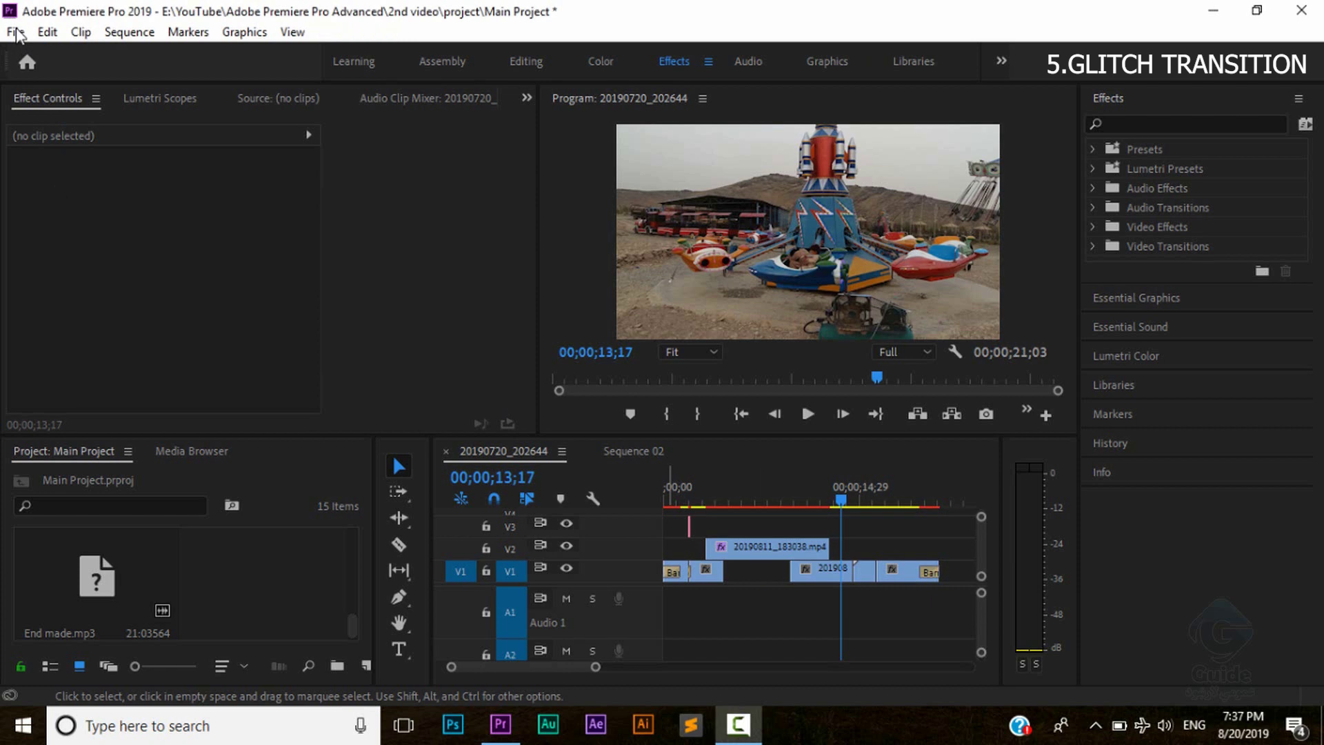
Step: Create a new Adjustment Layer via File > New, accepting the 1920×1080, 23.976 fps settings
click(15, 31)
mouse_move(23, 55)
key(Right)
key(Down)
key(Down)
key(Down)
key(Down)
key(Down)
key(Down)
key(Down)
key(Down)
key(Down)
key(Down)
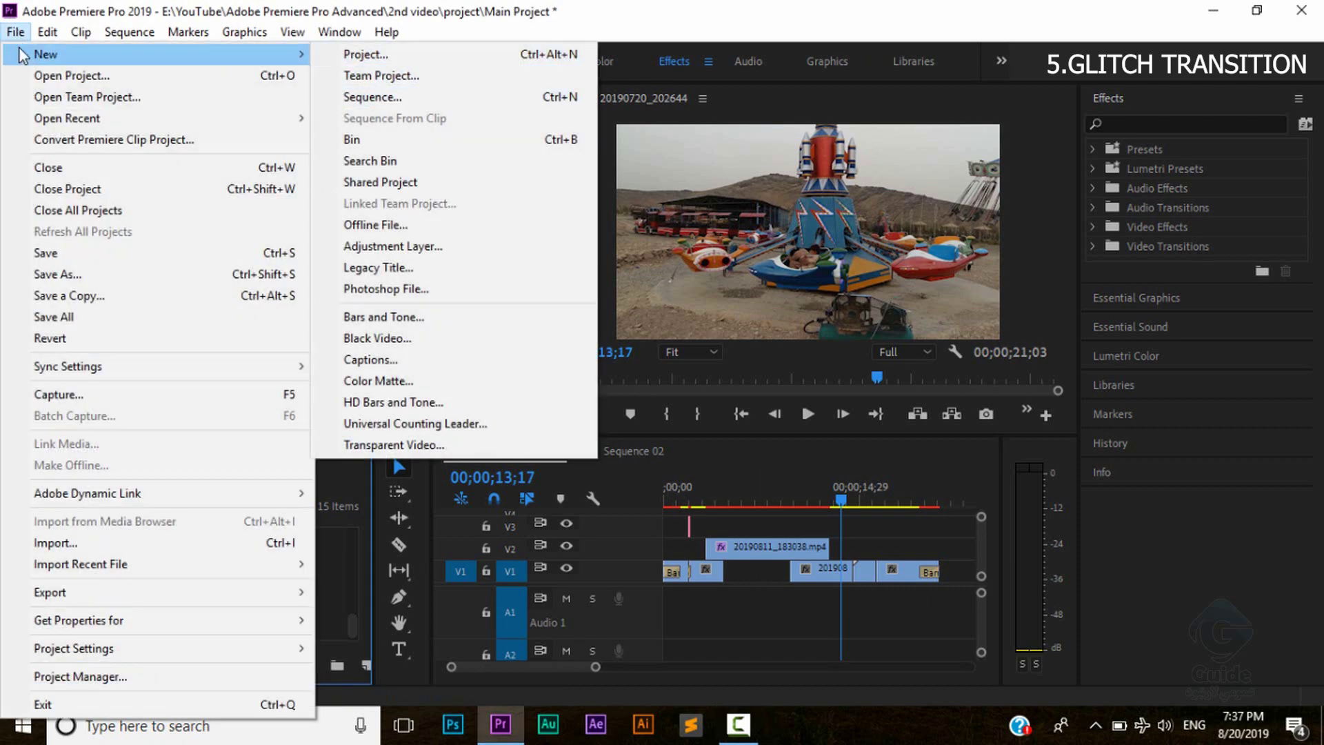
key(Up)
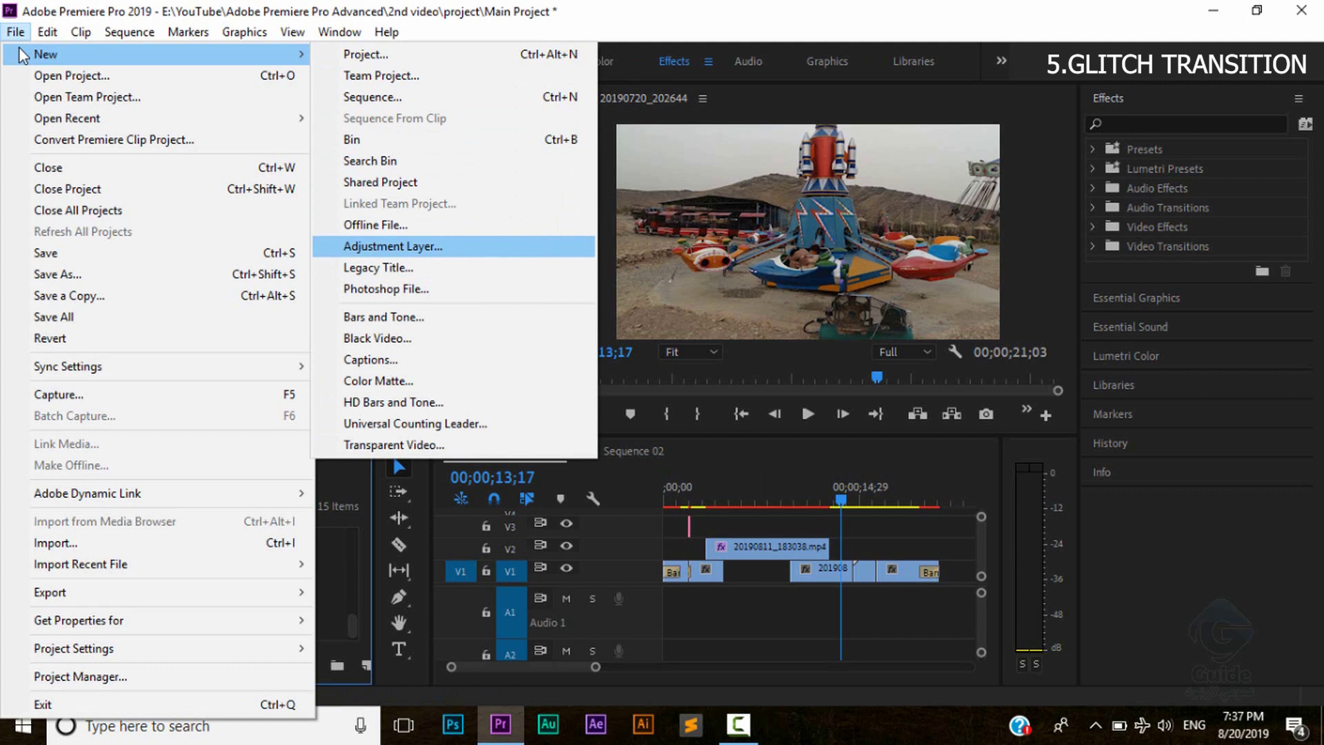
key(Return)
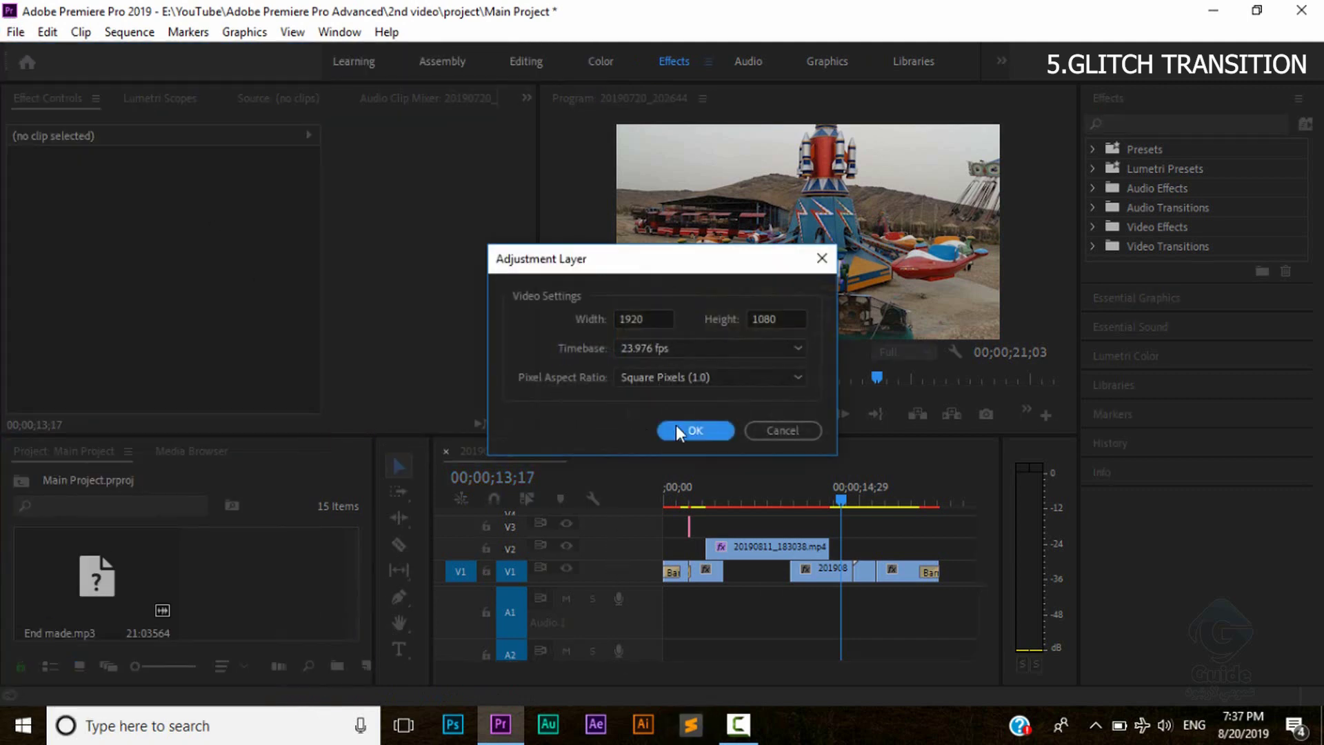
click(693, 431)
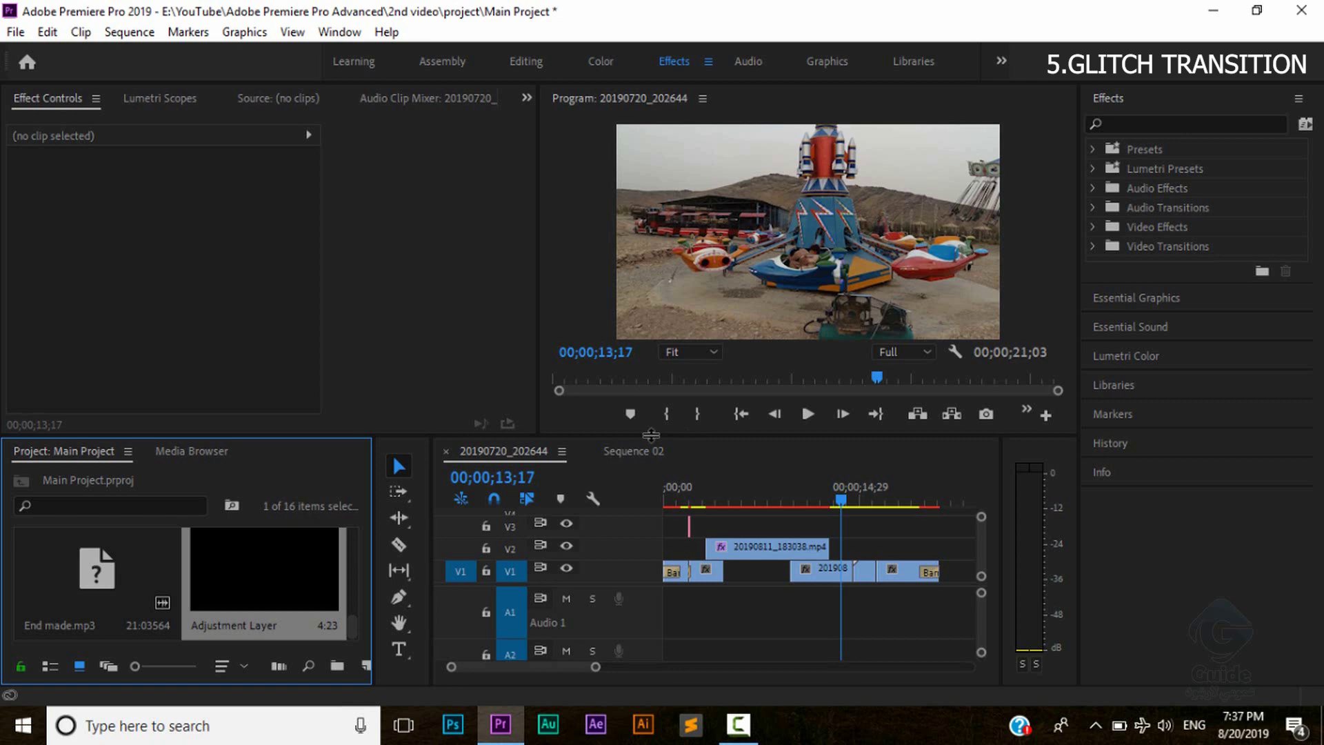
Step: Place the Adjustment Layer on V3 at the playhead and trim its end short over the cut
drag(373, 598, 856, 546)
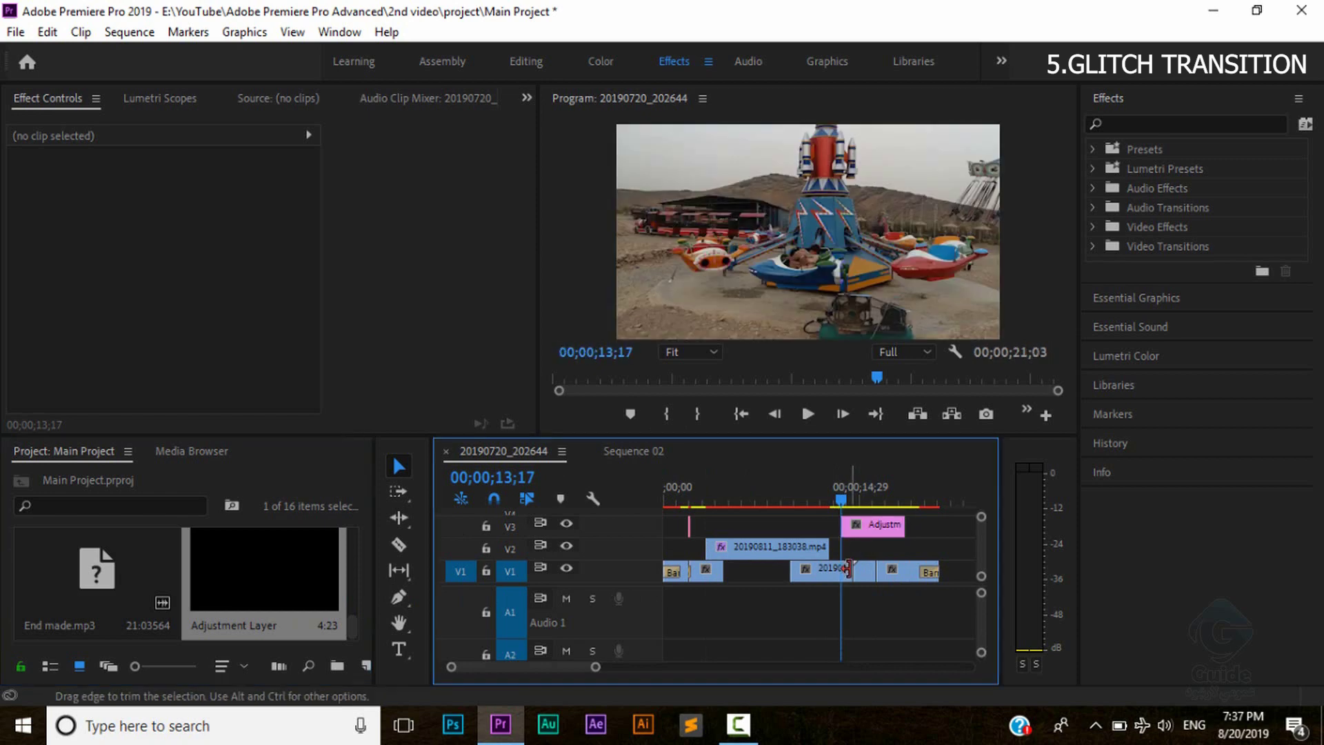
key(=)
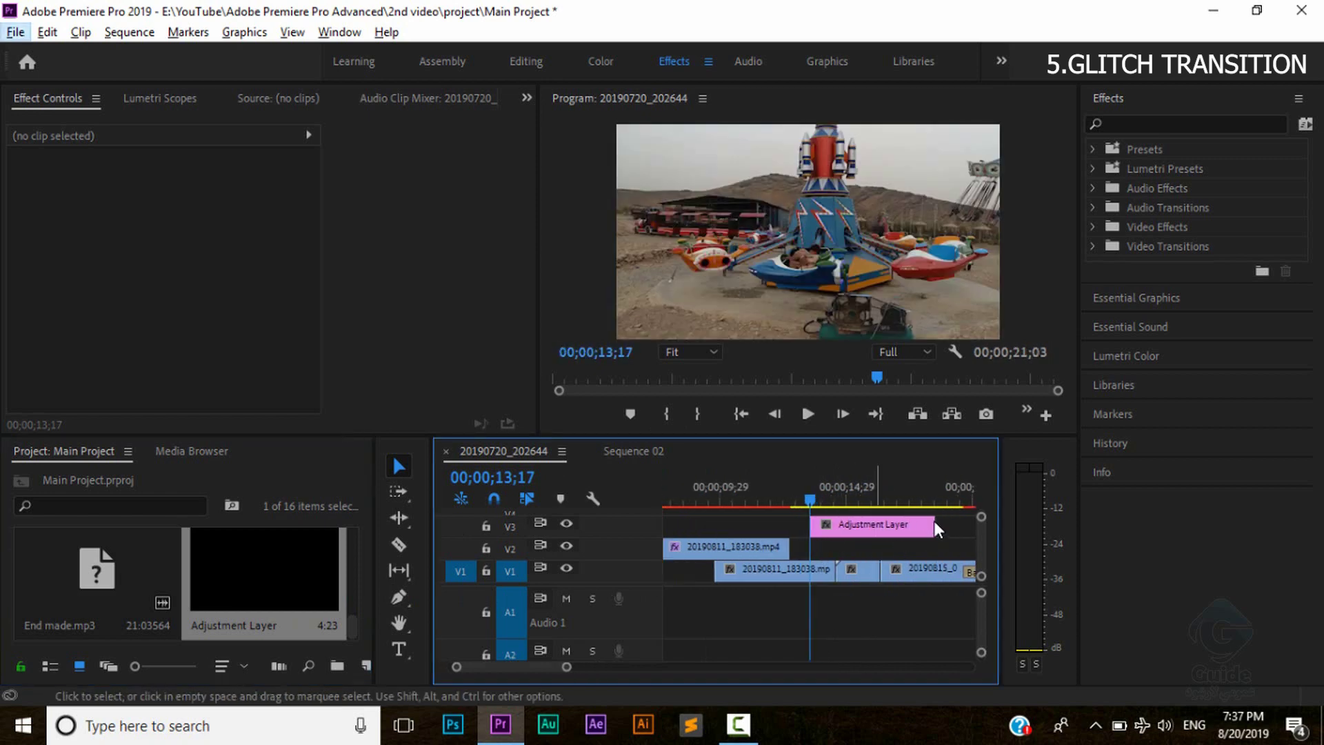
drag(934, 521, 845, 524)
Step: Park the playhead at 00;00;14;06 and select the adjustment layer clip
scroll(833, 540, up, 2)
click(820, 498)
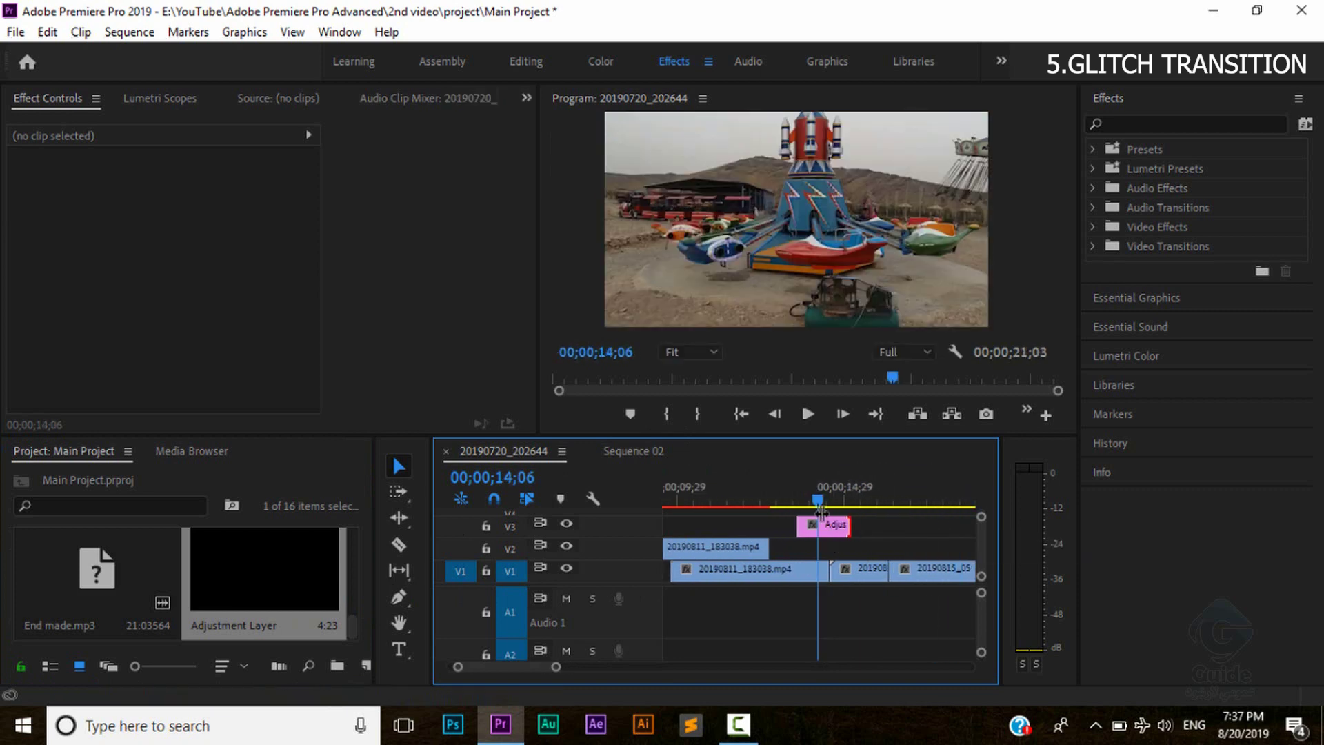
click(824, 525)
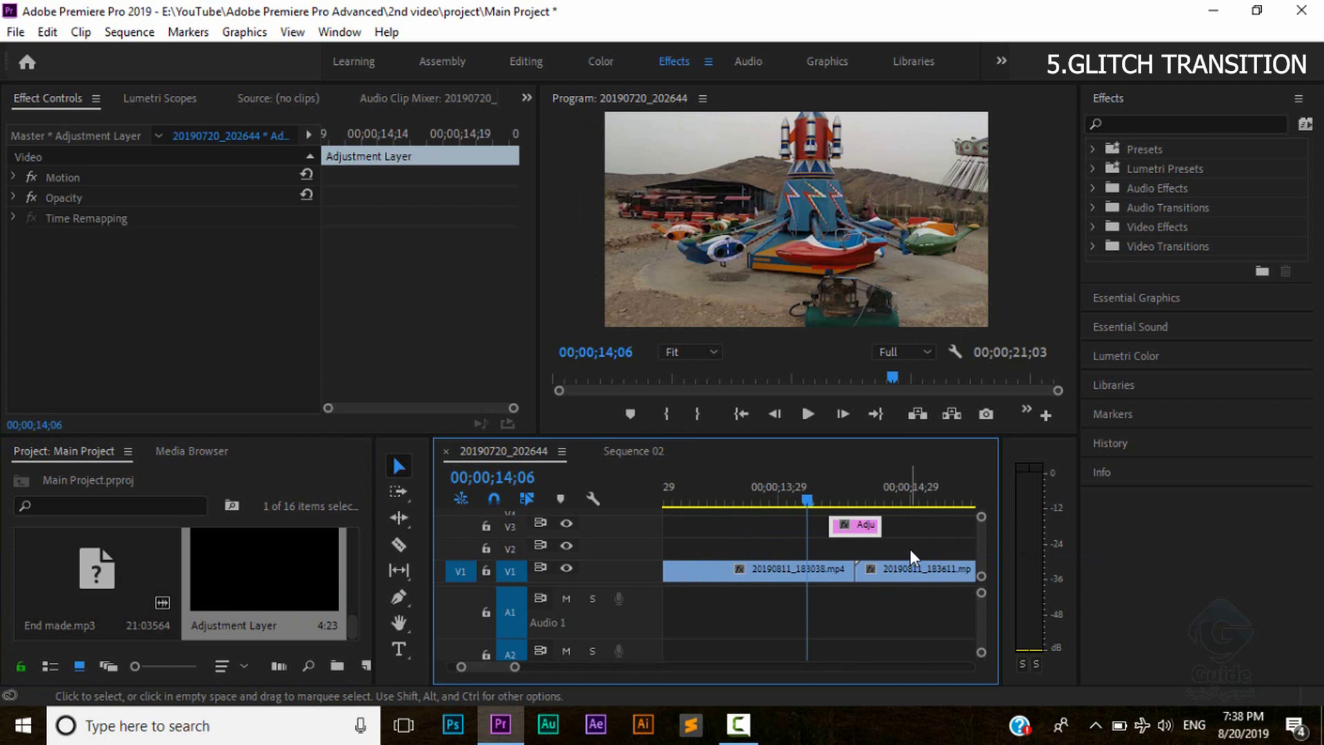
scroll(890, 535, up, 2)
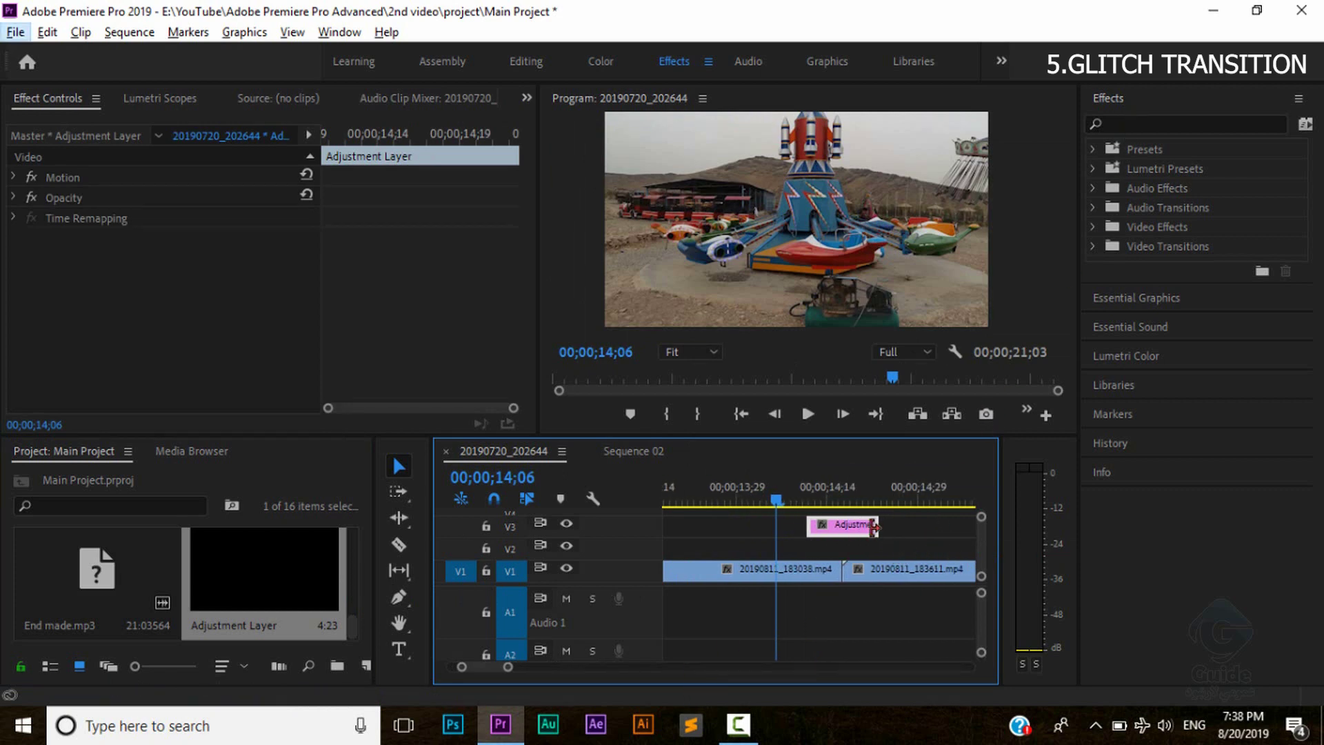
click(1161, 133)
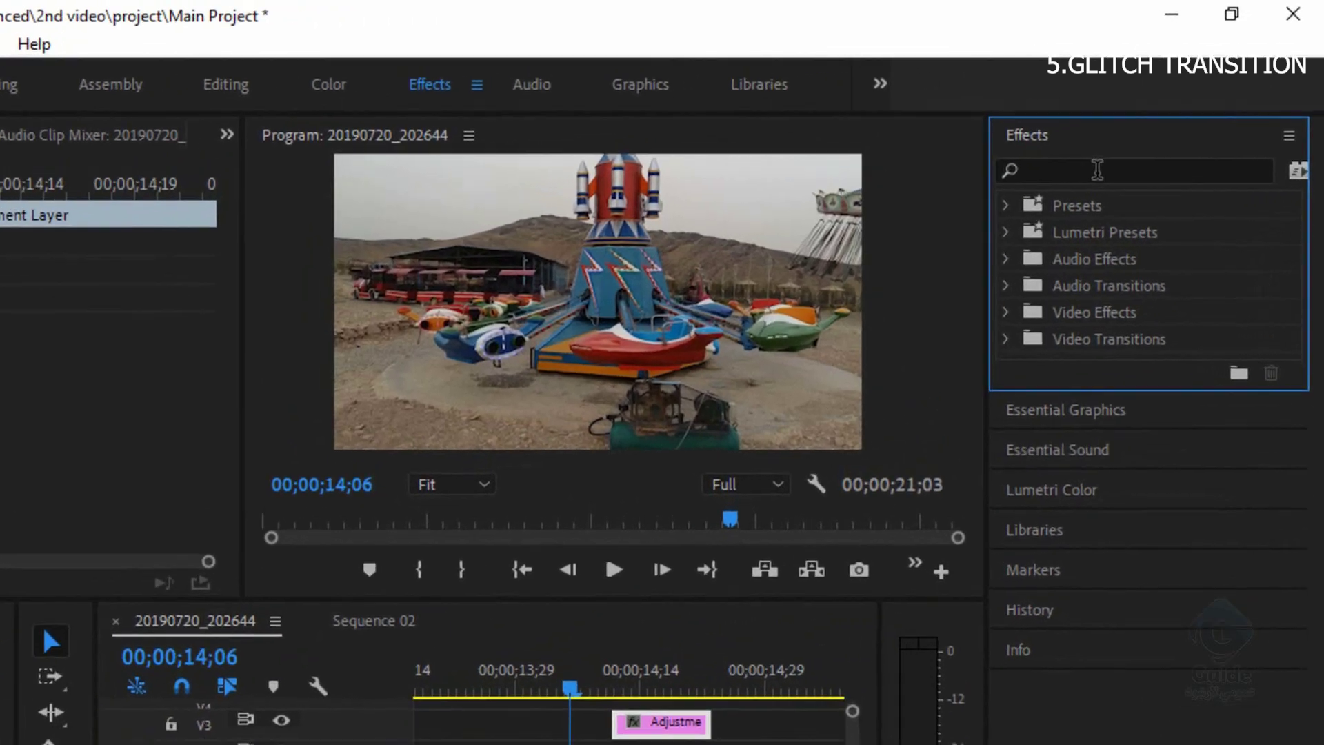
Step: Search effects for 'wave war', drop Wave Warp on the V3 layer, and preview at 00;00;14;16
click(1160, 123)
text(wav)
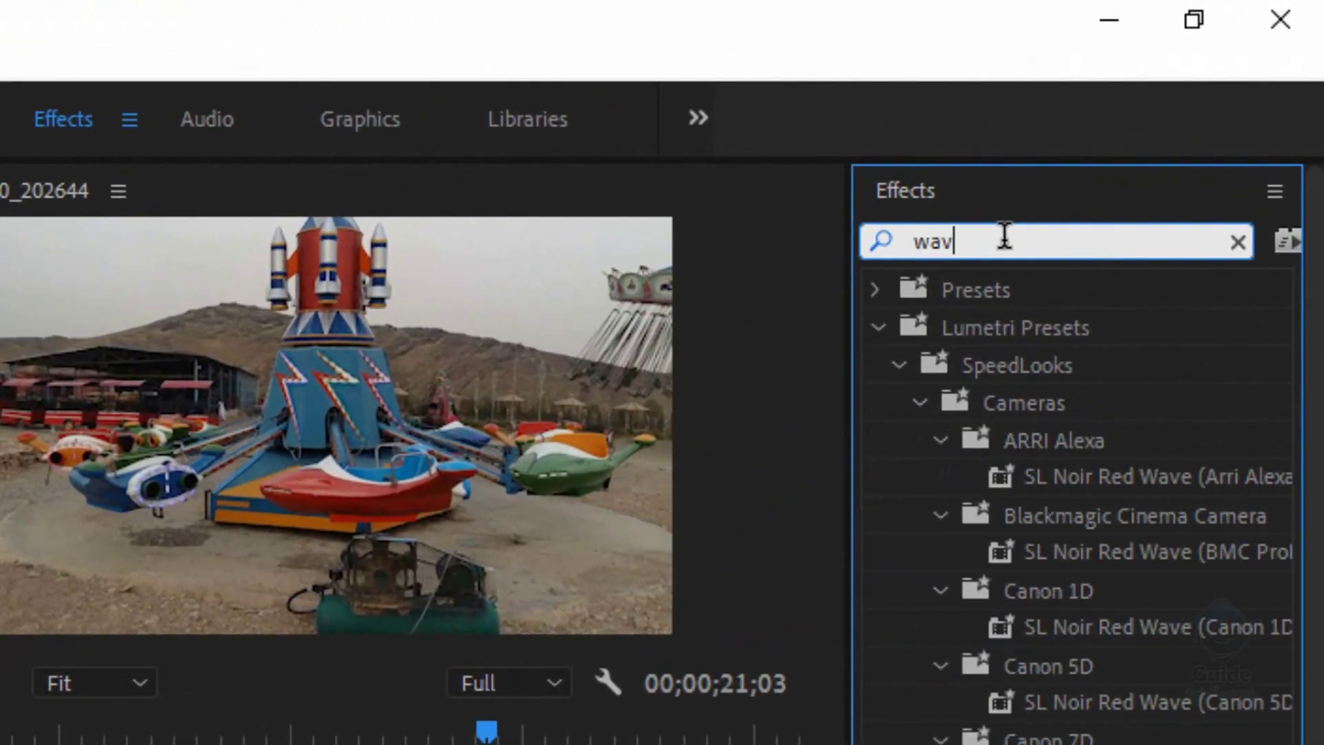
text(e warp)
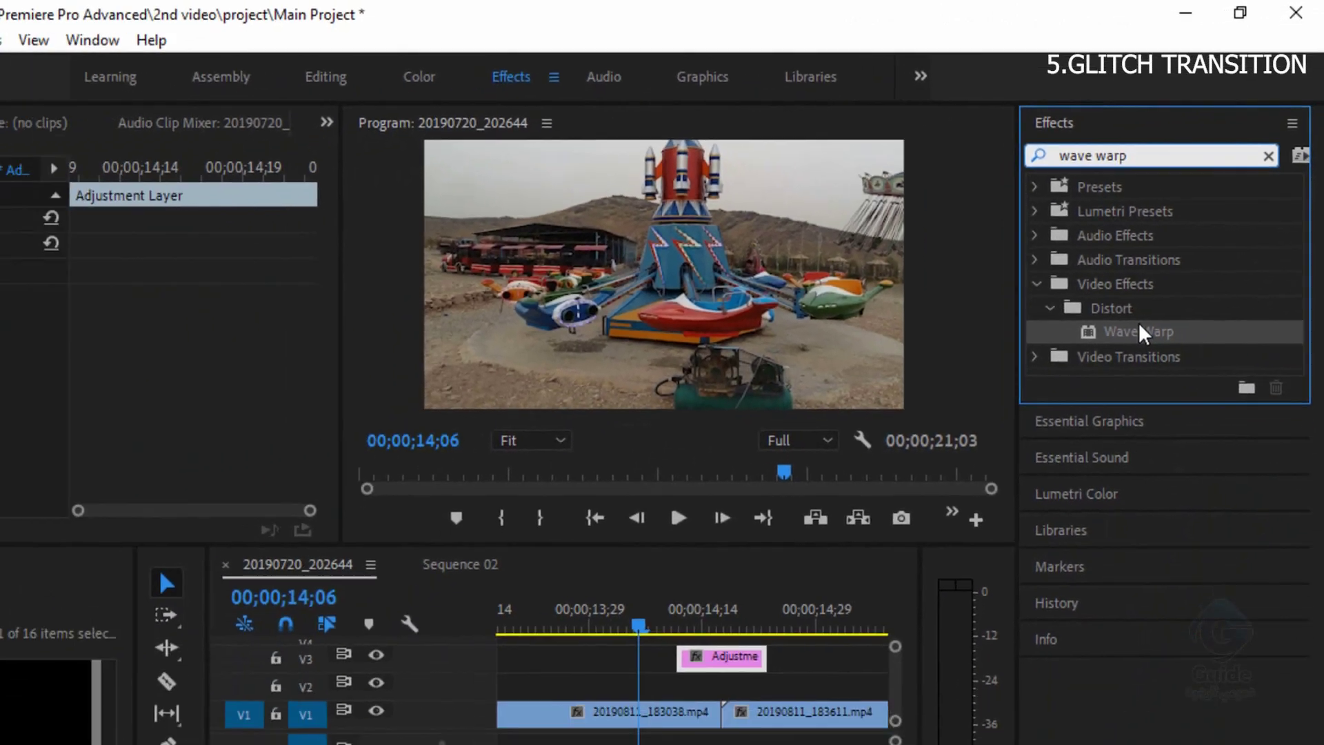
drag(1139, 325, 718, 661)
drag(840, 529, 842, 527)
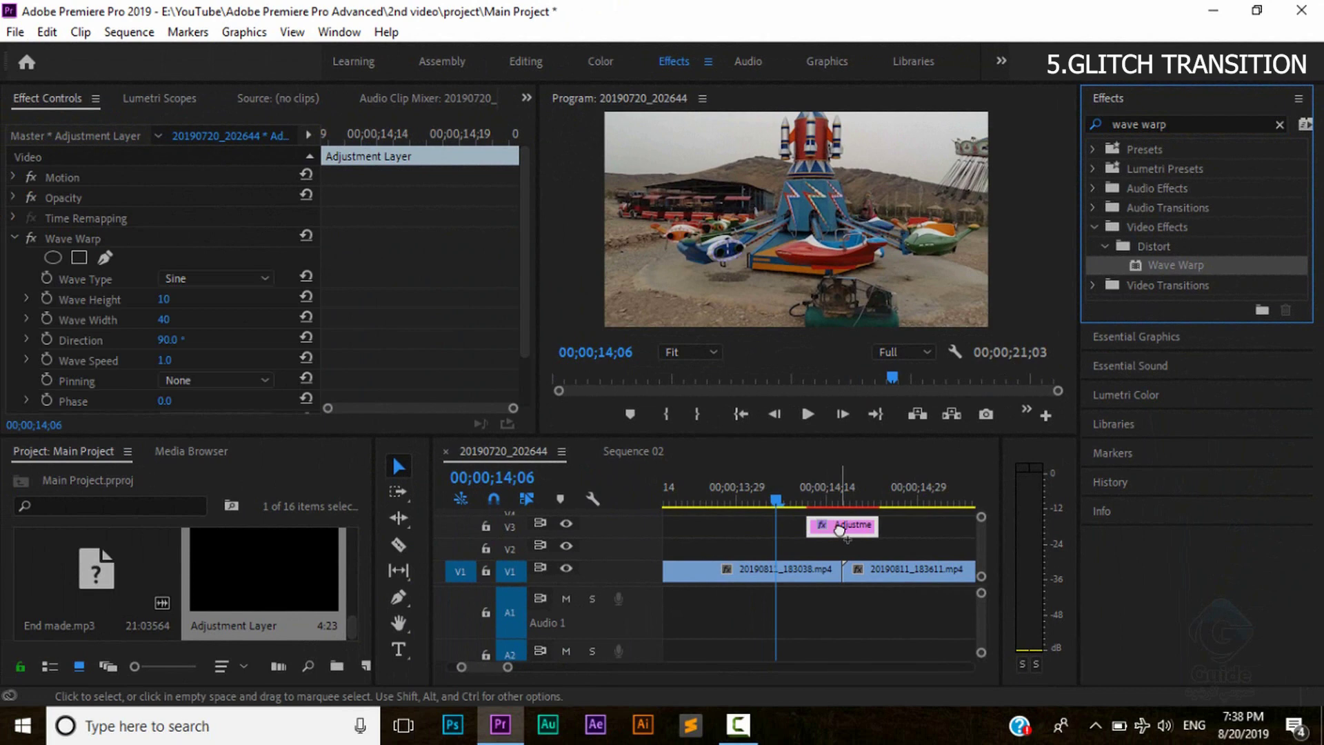
scroll(269, 316, down, 2)
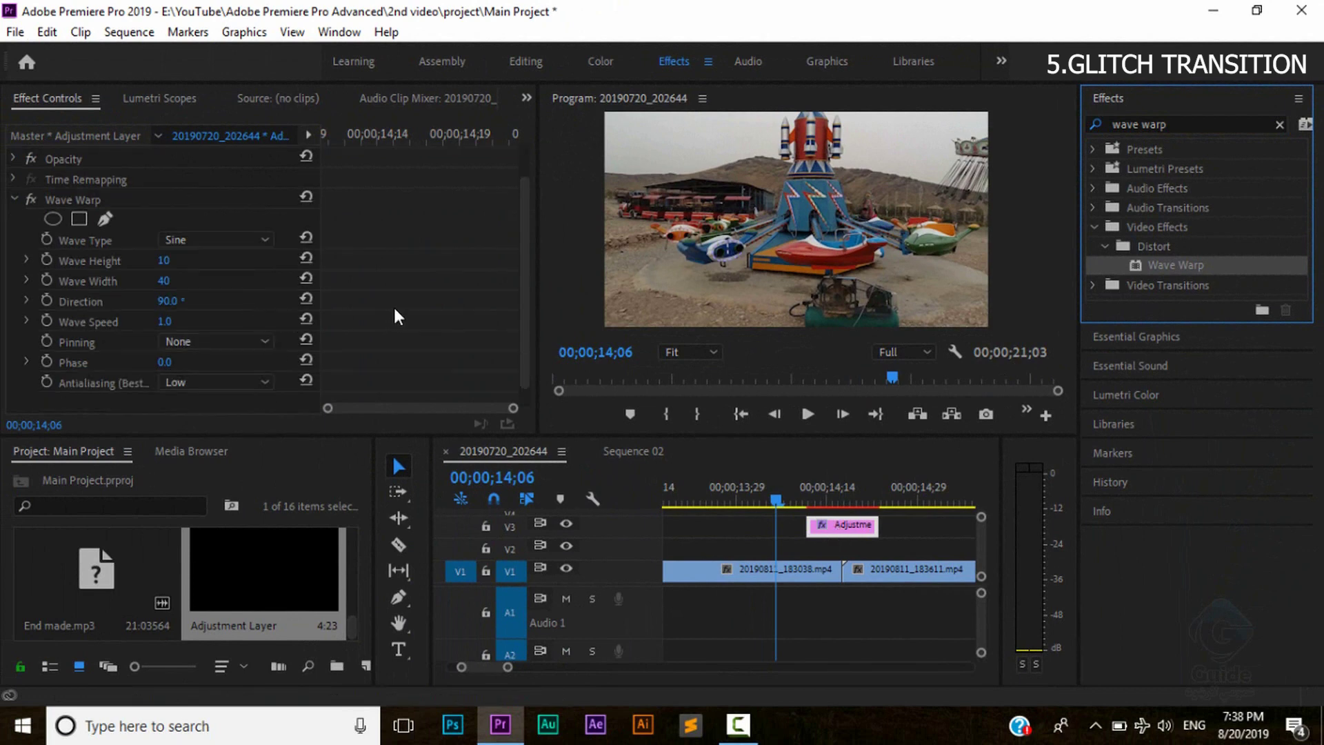
scroll(396, 306, down, 1)
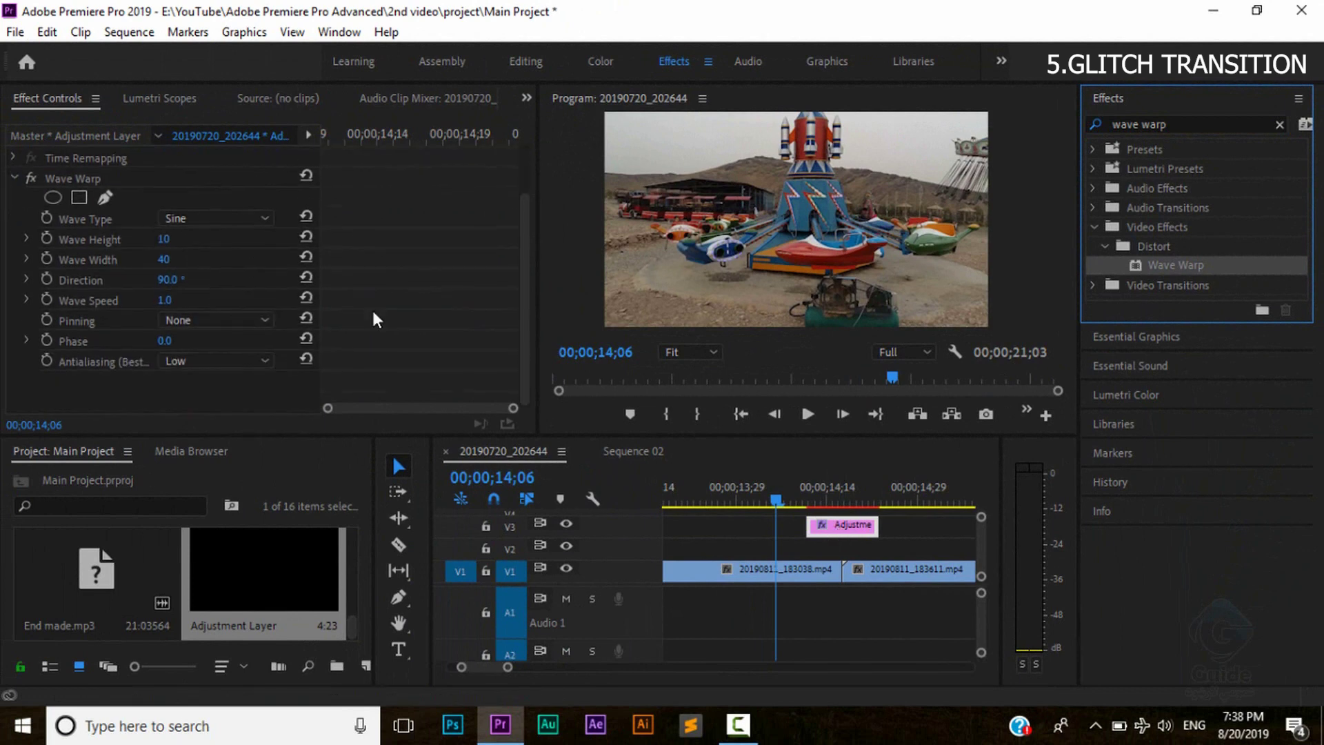
drag(779, 497, 837, 496)
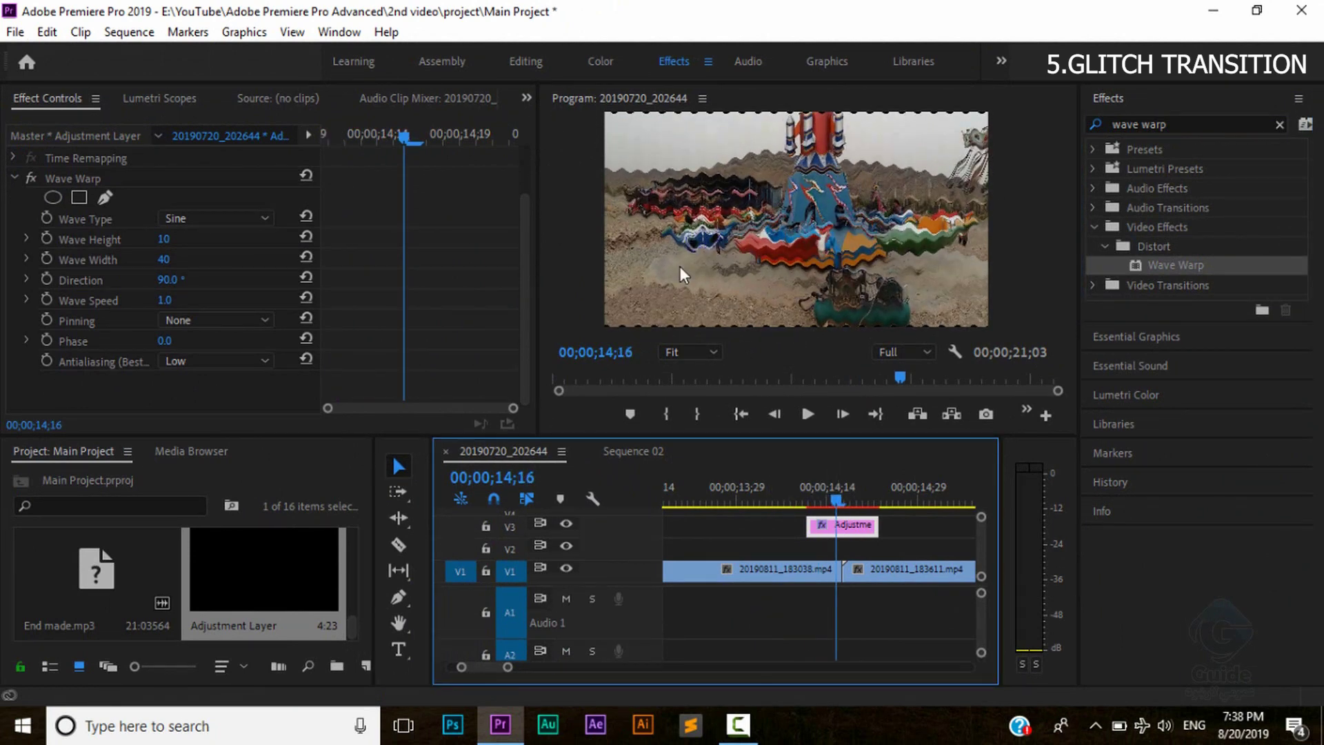
Step: Try Triangle and Circle wave types, settle on Noise, and raise Wave Height from 10 to 14
click(181, 218)
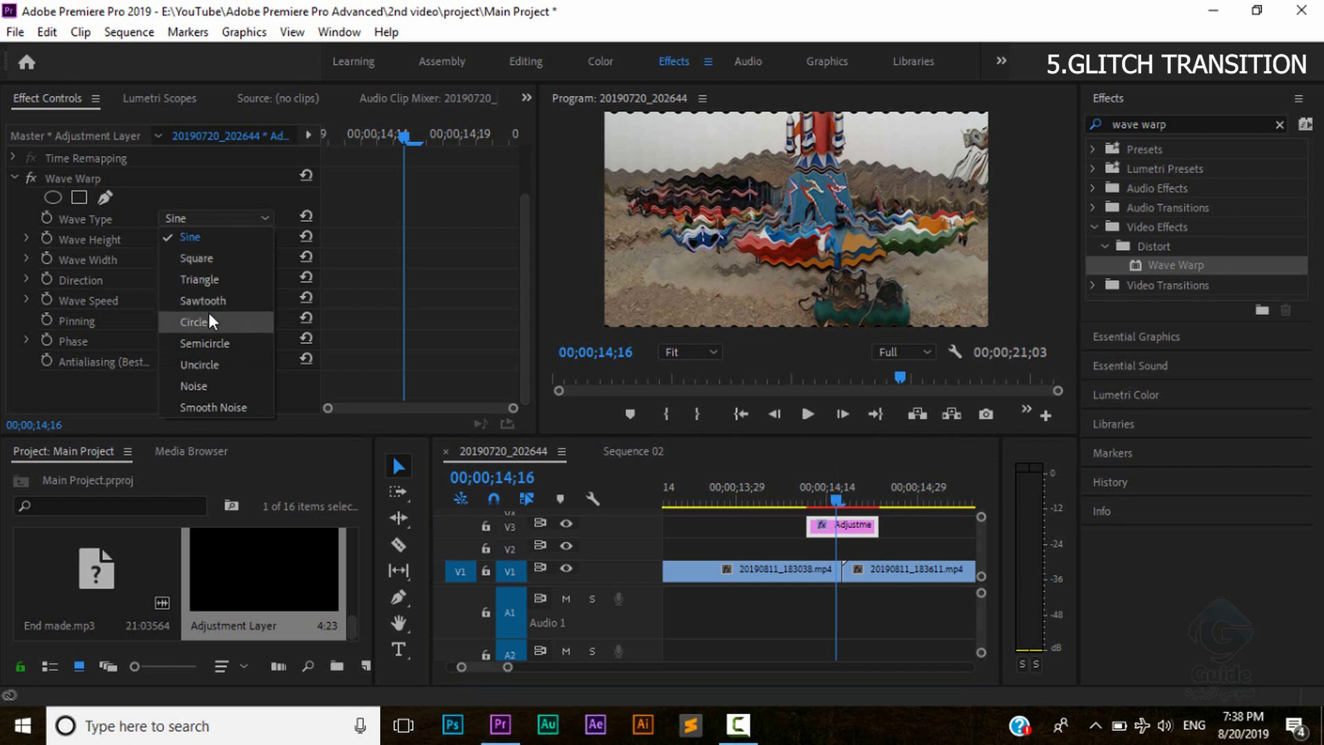
click(204, 279)
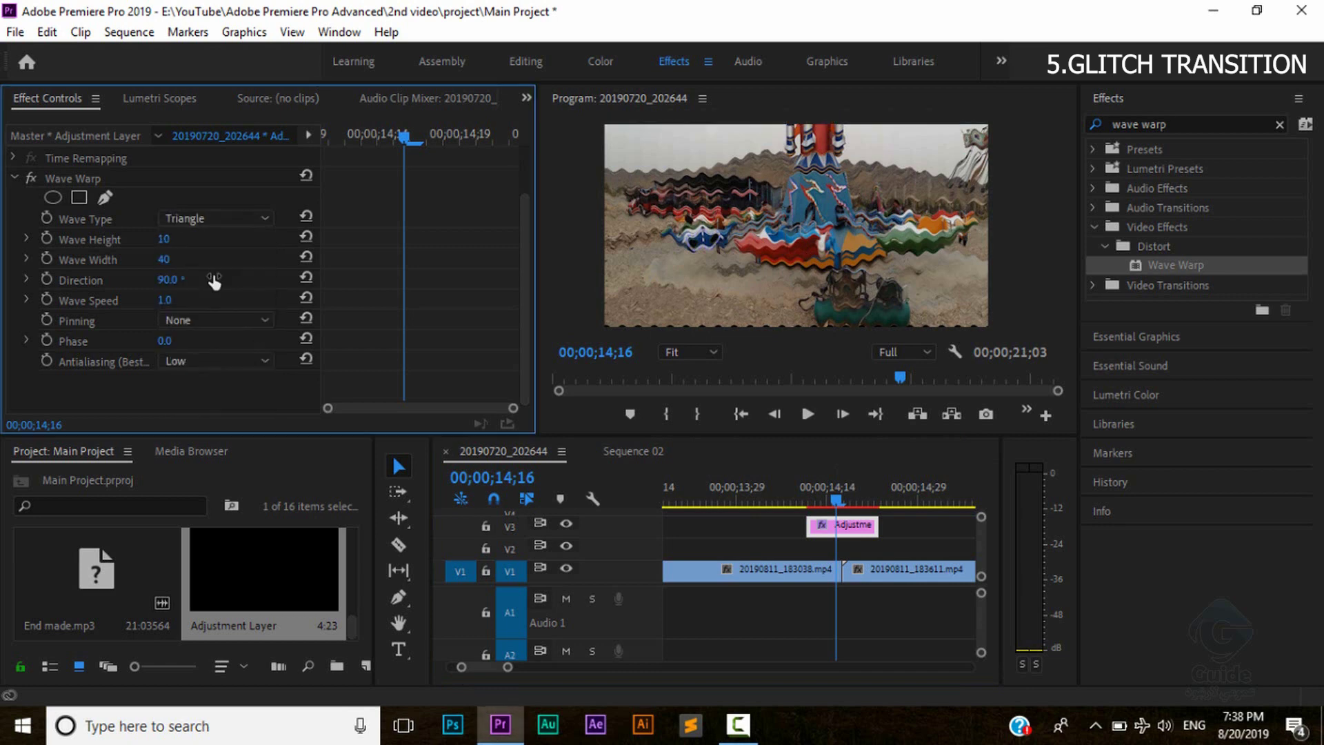
click(212, 218)
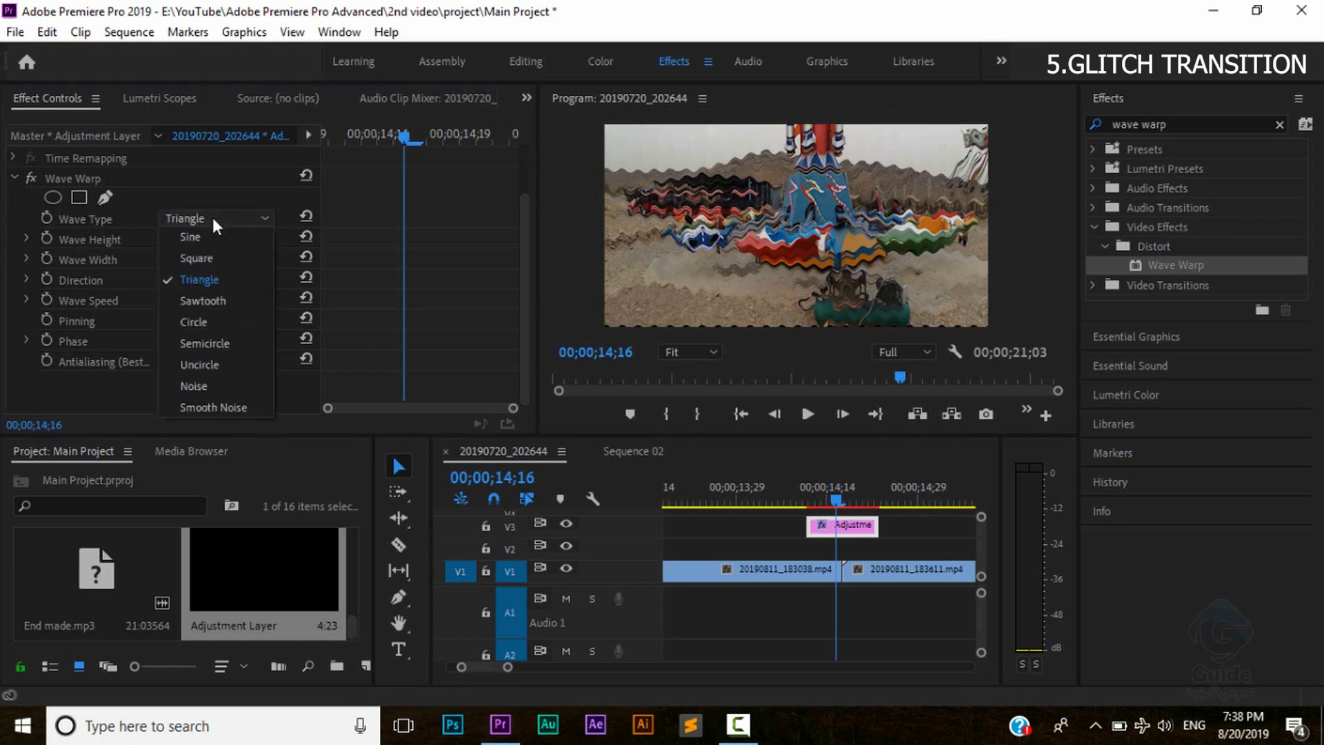
click(221, 321)
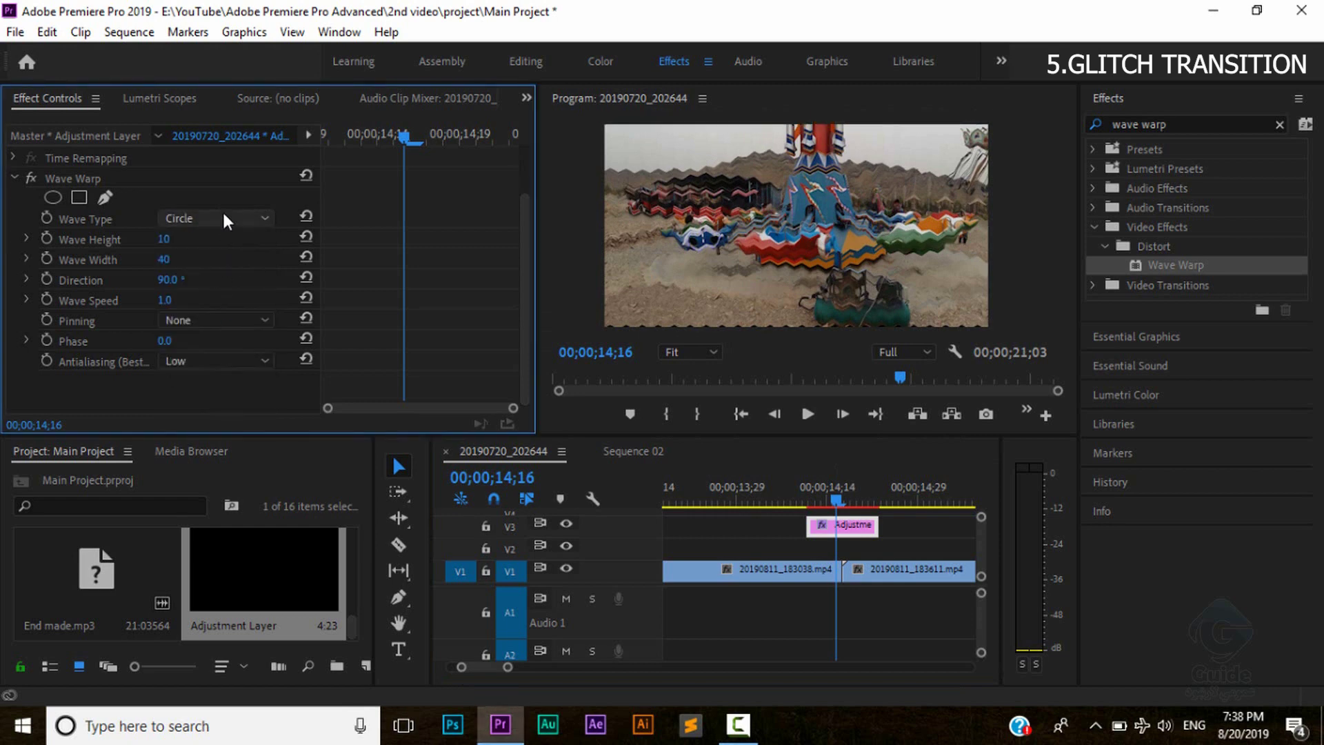
click(225, 216)
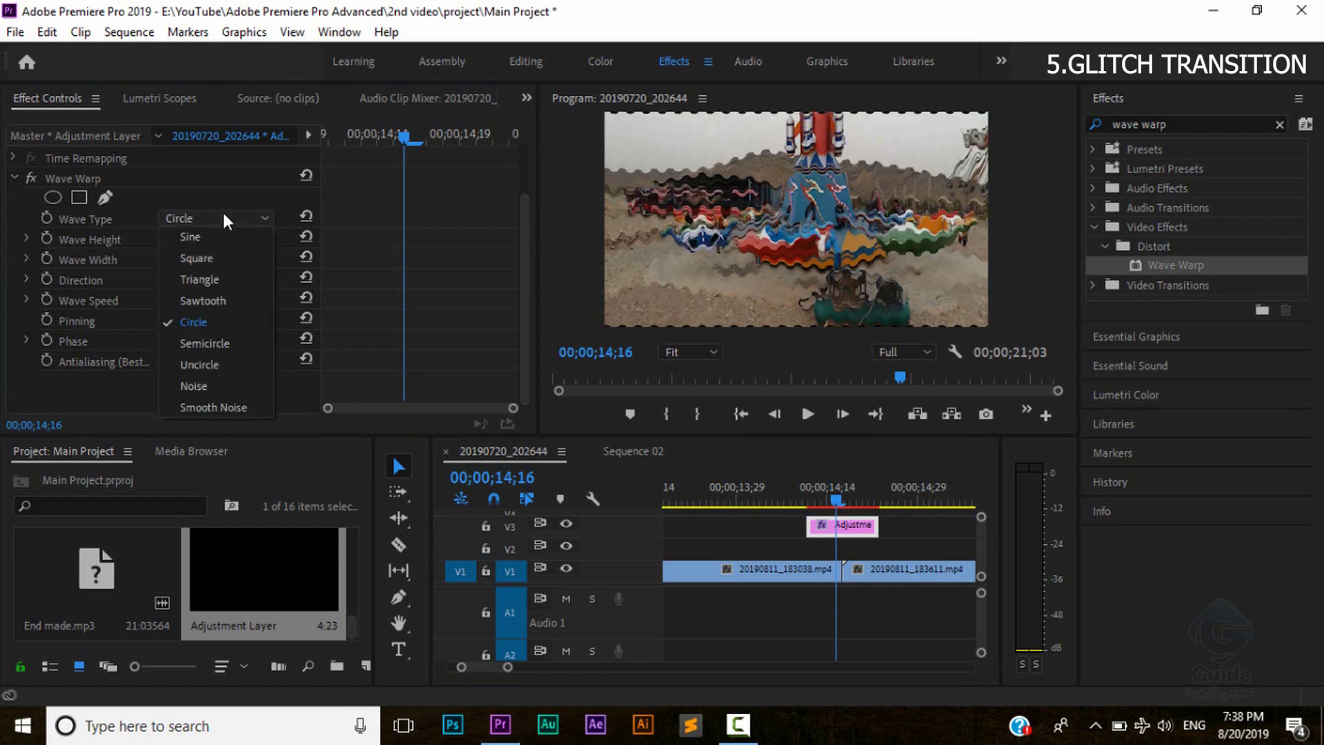
click(200, 388)
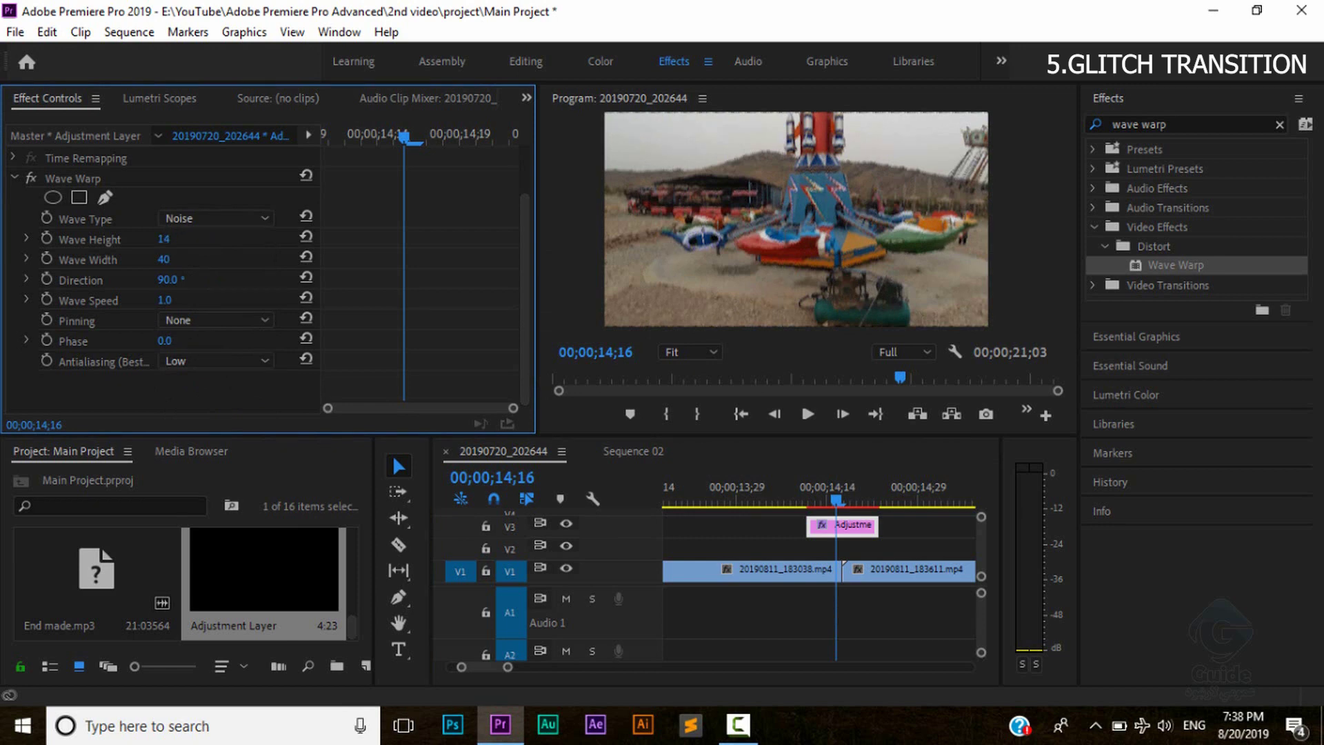
drag(163, 239, 278, 239)
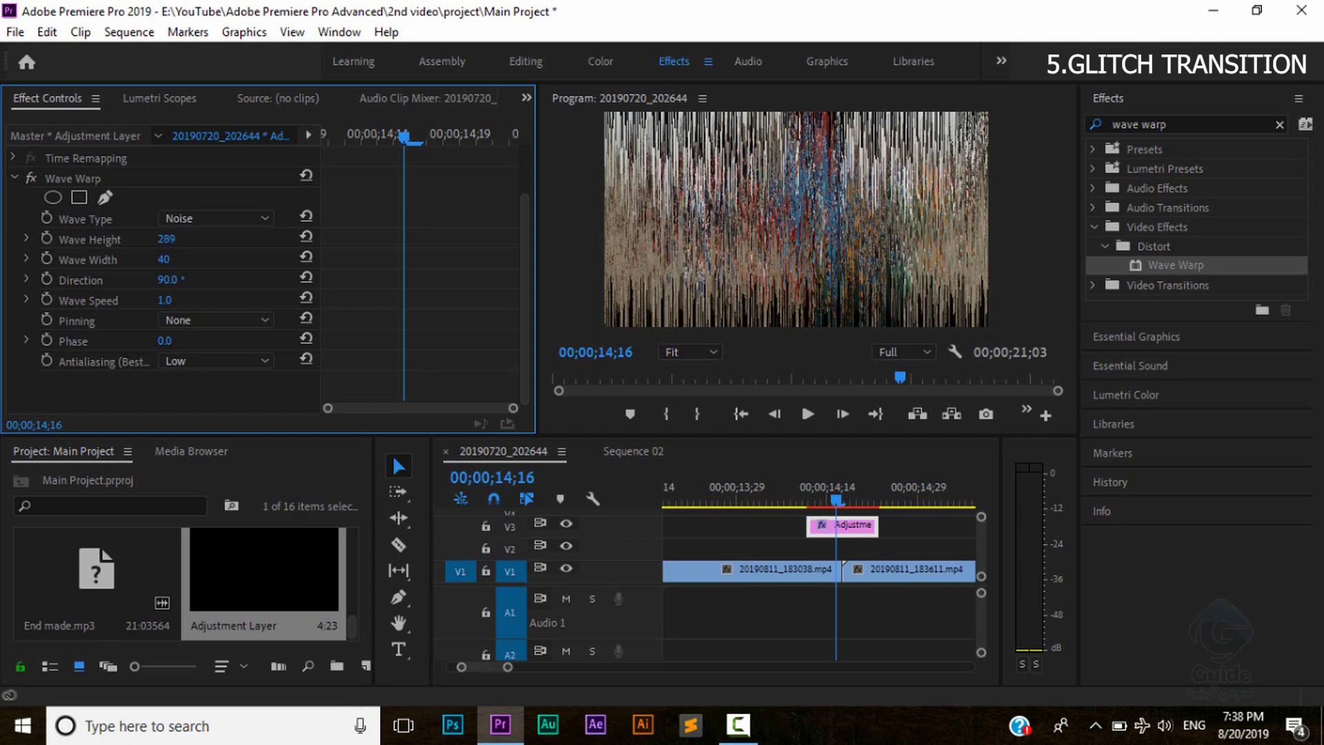
Step: Scrub Wave Warp to Wave Height 286, Wave Width 2829 and Direction 149° in Effect Controls
drag(278, 239, 275, 238)
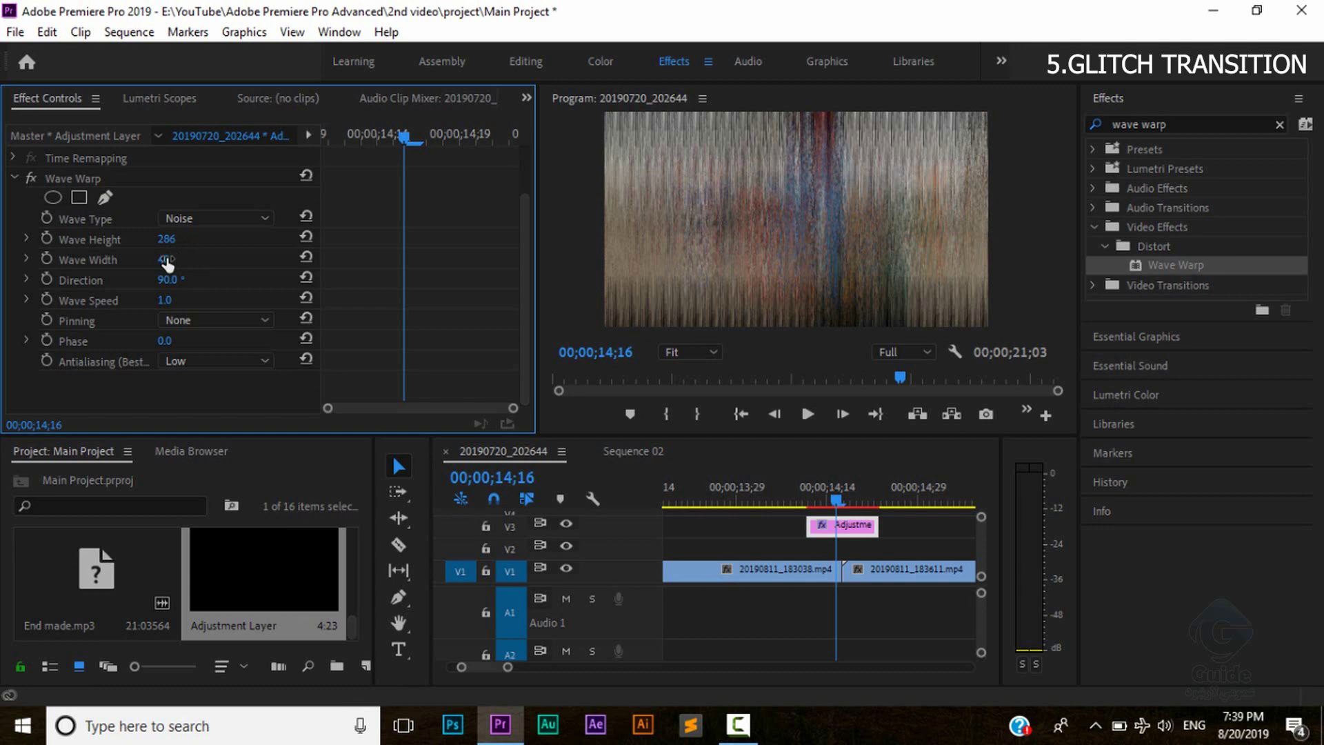
drag(164, 259, 3, 247)
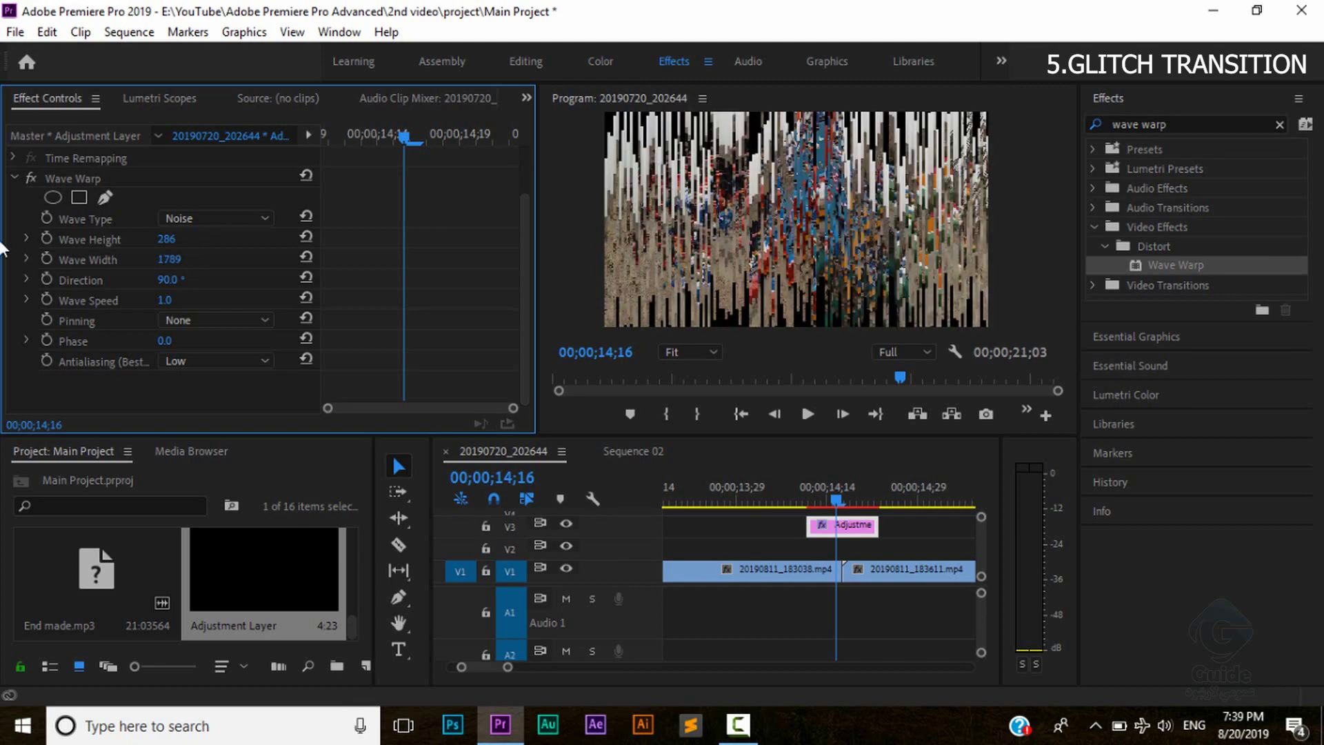
mouse_move(170, 259)
mouse_down()
mouse_move(214, 260)
mouse_move(181, 265)
mouse_up()
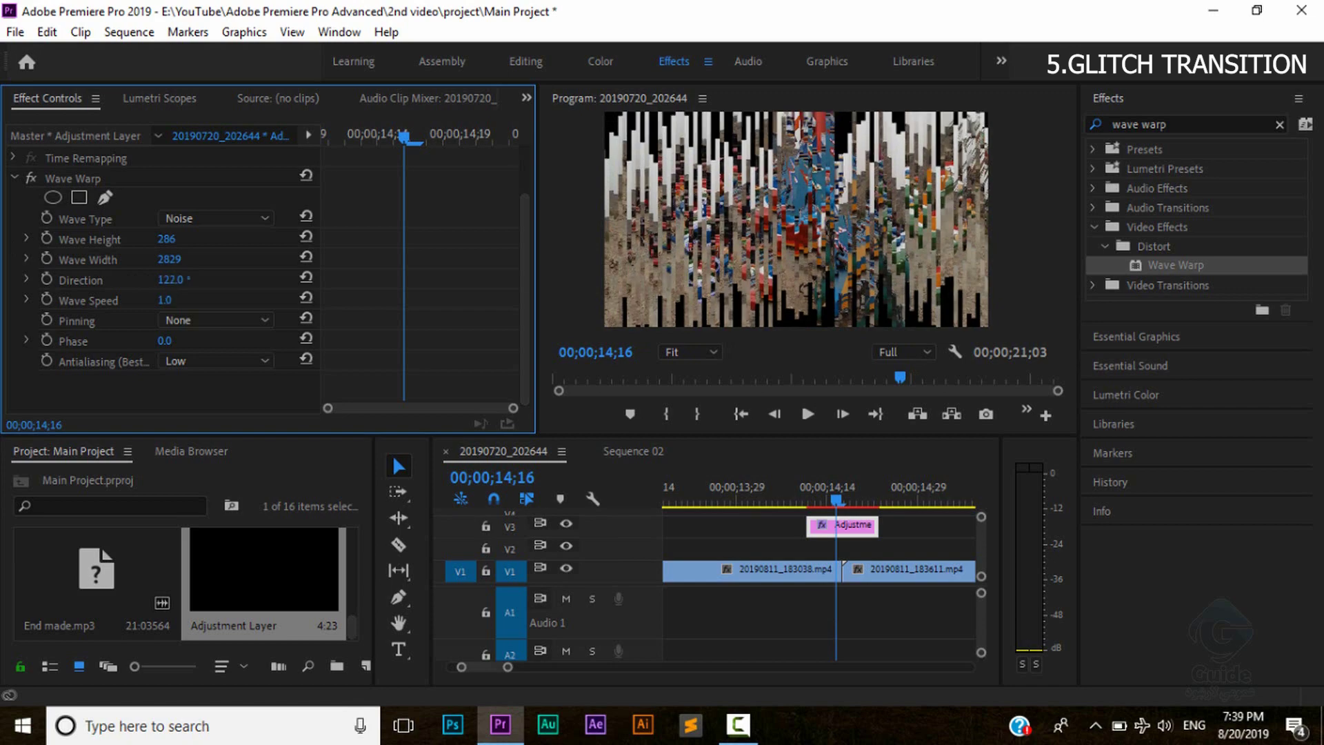
mouse_move(170, 279)
mouse_down()
mouse_move(193, 280)
mouse_move(180, 279)
mouse_up()
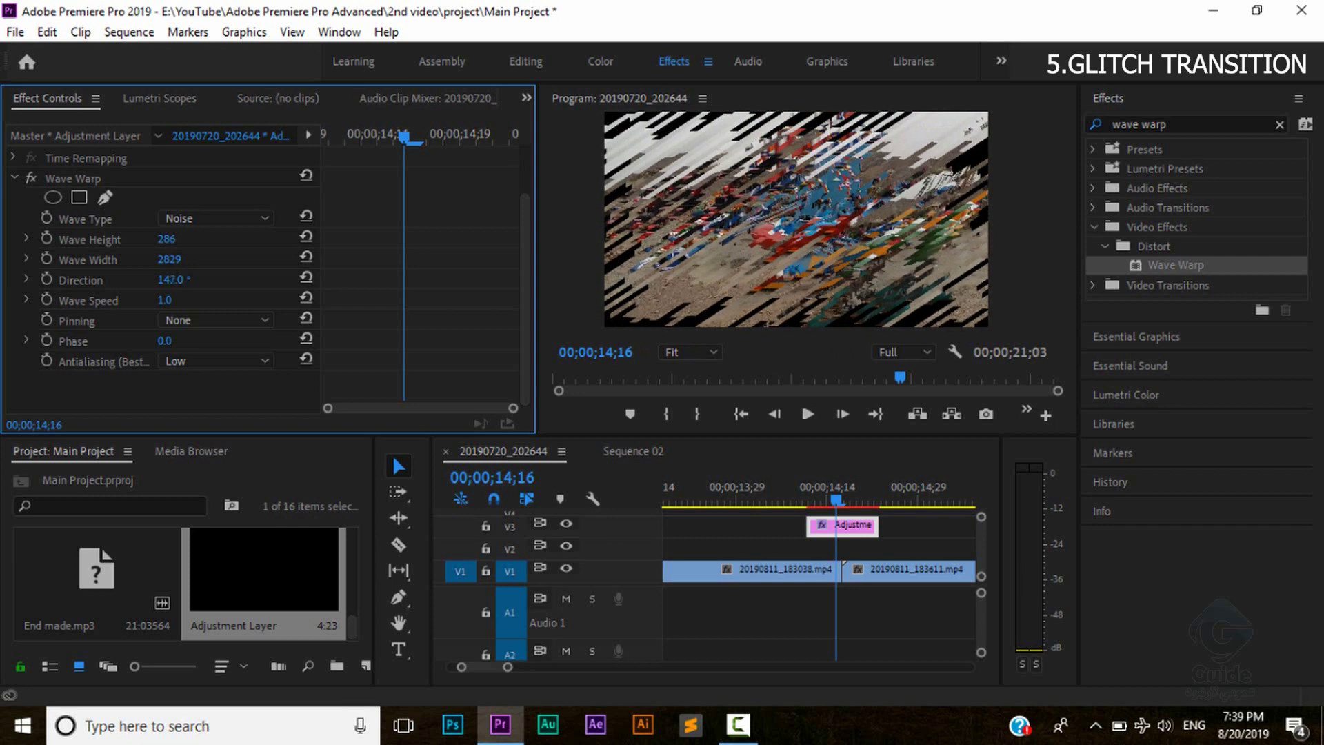
drag(171, 280, 171, 279)
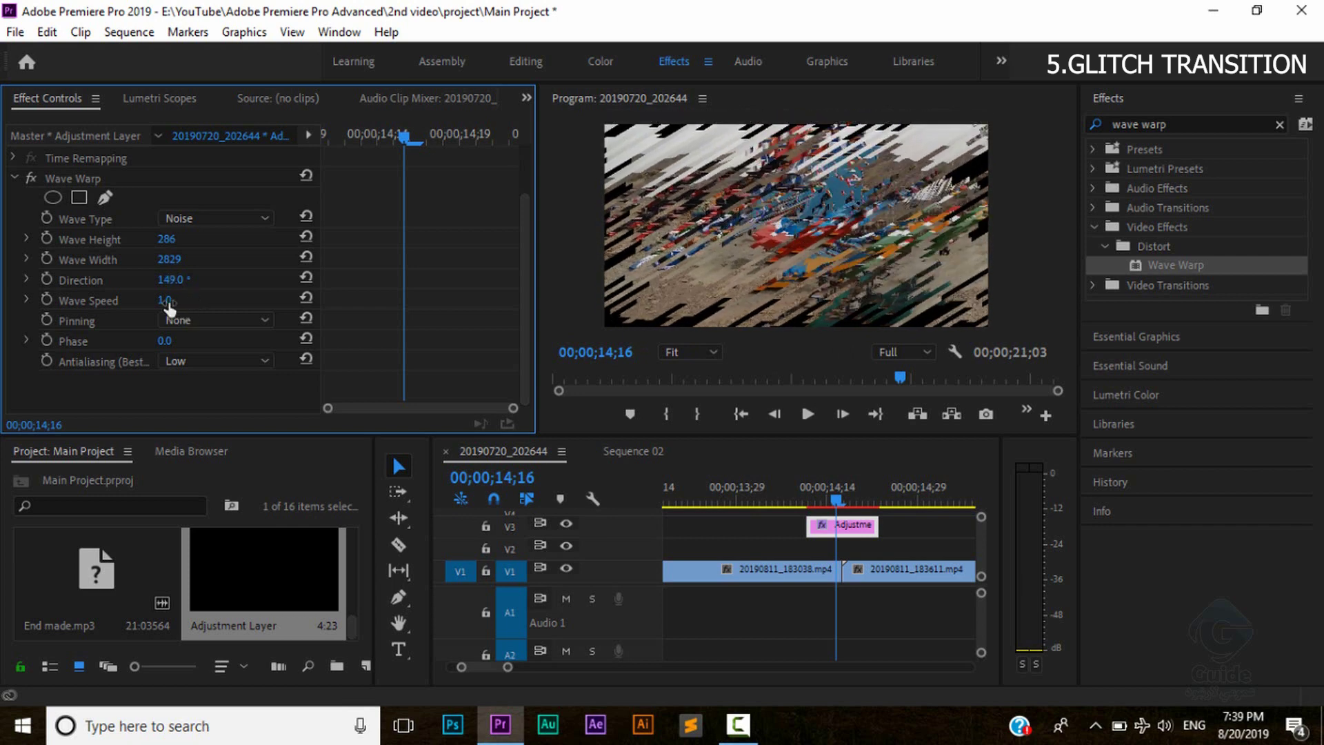
Step: Set Wave Warp Pinning to All Edges and raise Wave Speed from 1.0 to 42.5
click(184, 320)
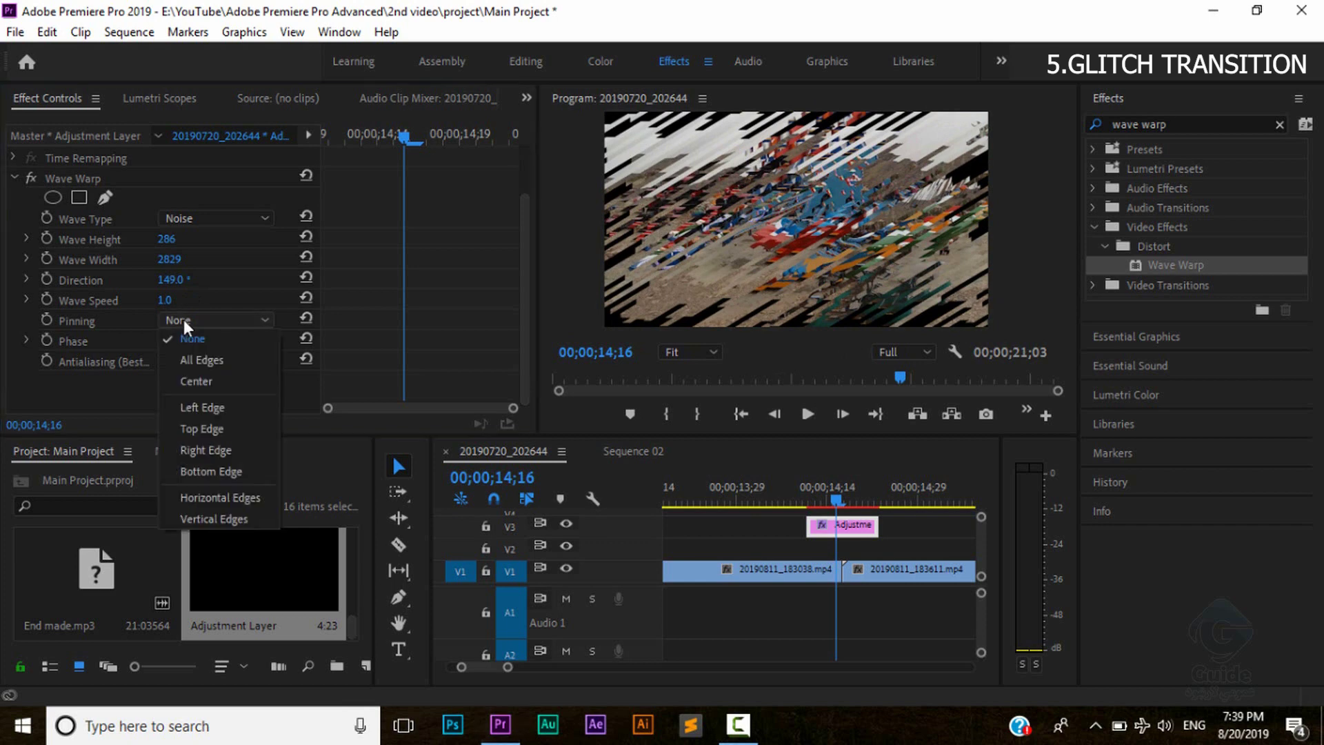
click(204, 359)
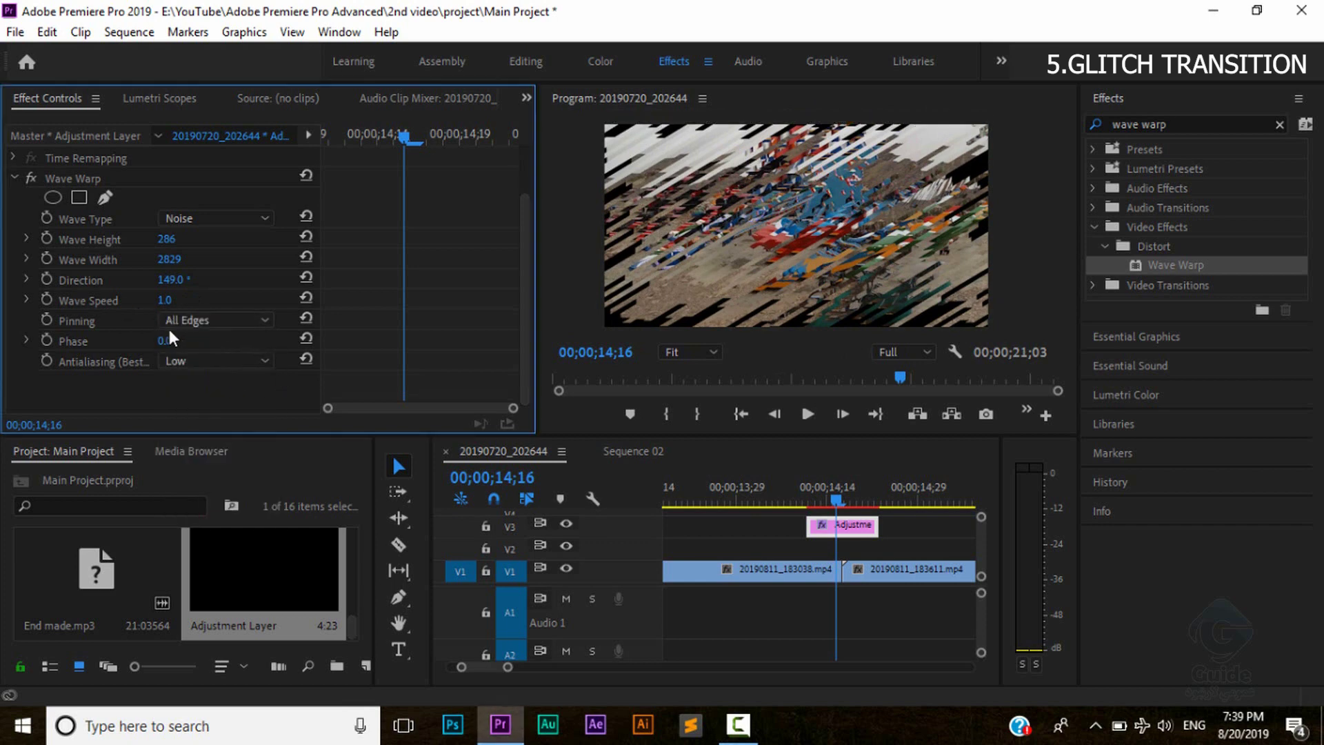
drag(164, 299, 182, 300)
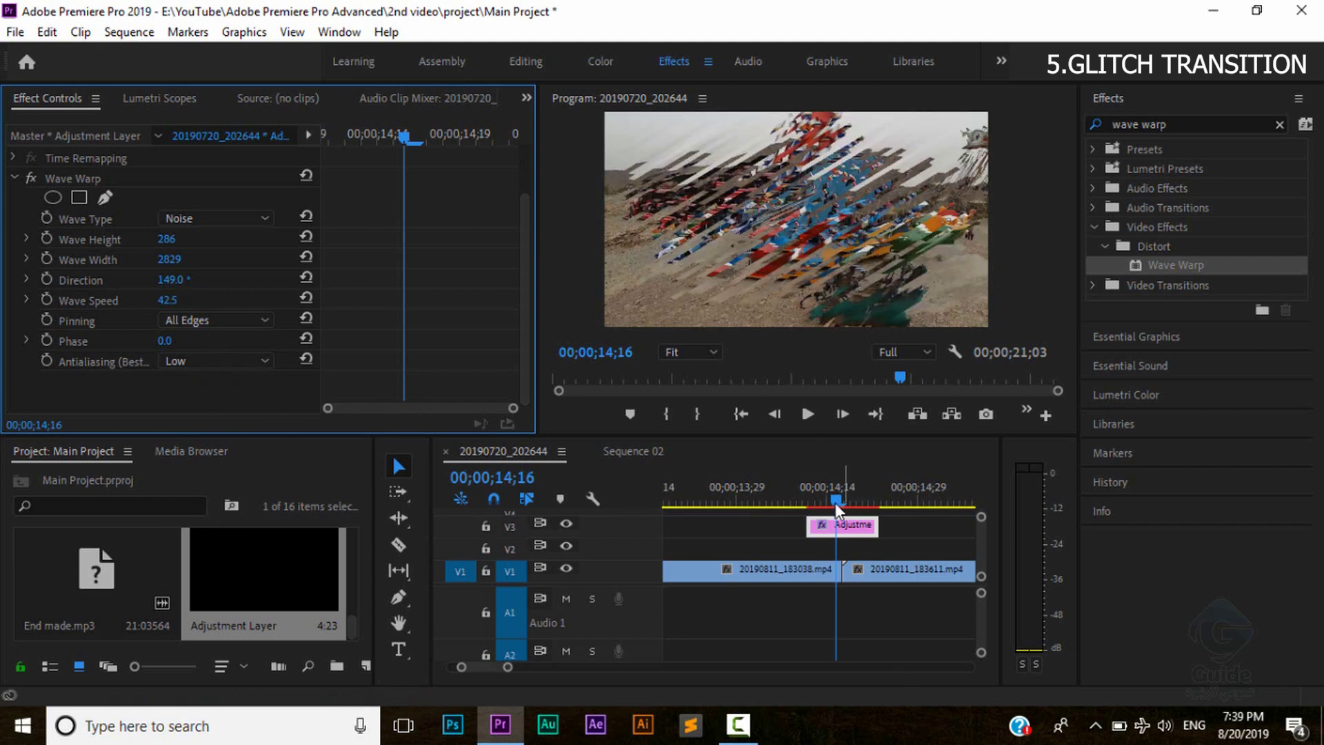
key(minus)
key(minus)
key(minus)
key(minus)
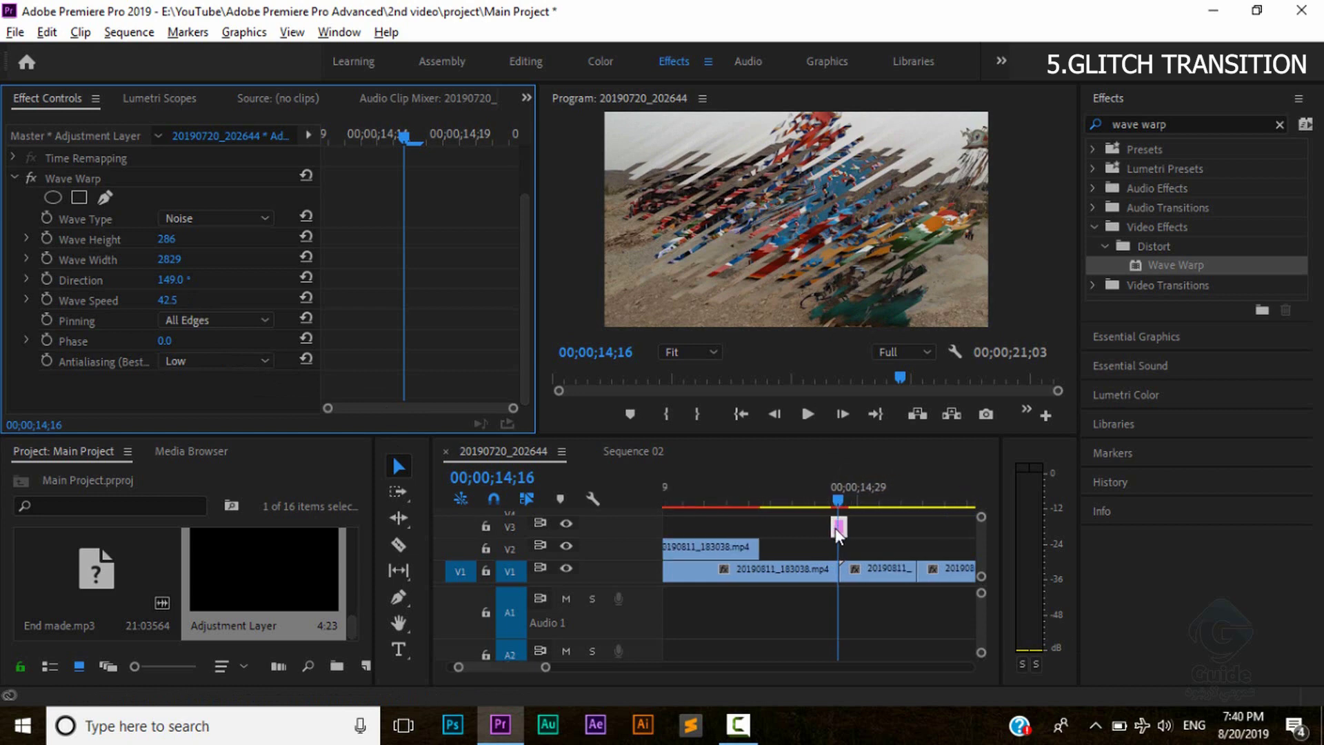
click(819, 497)
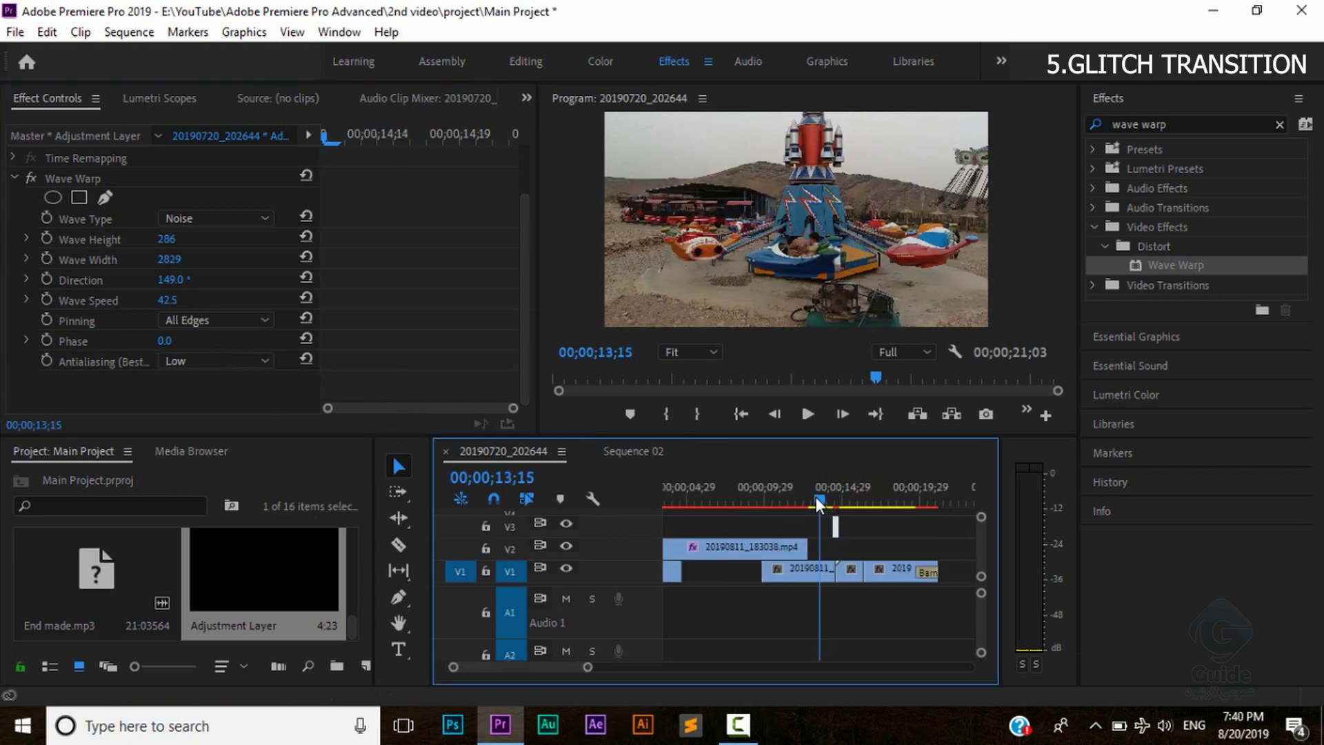
click(804, 414)
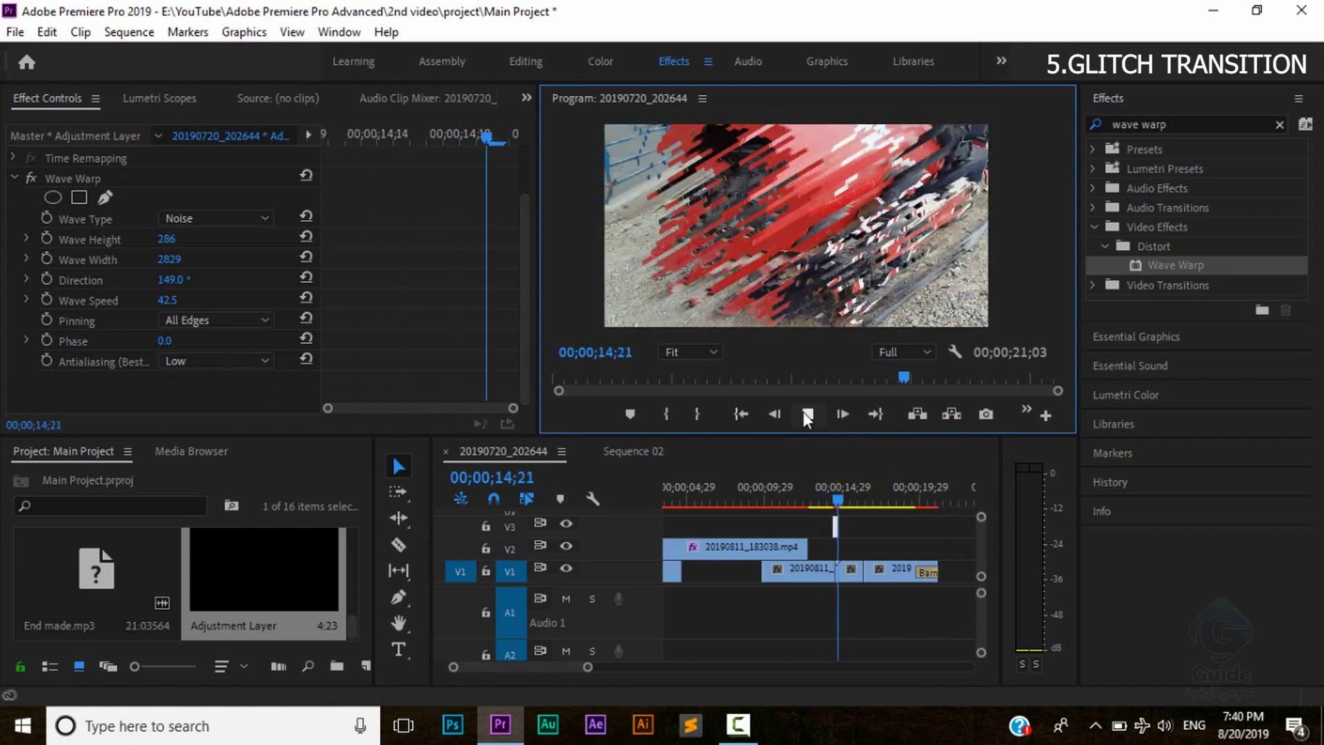
click(803, 412)
mouse_move(851, 500)
mouse_down()
mouse_move(829, 495)
mouse_move(850, 498)
mouse_up()
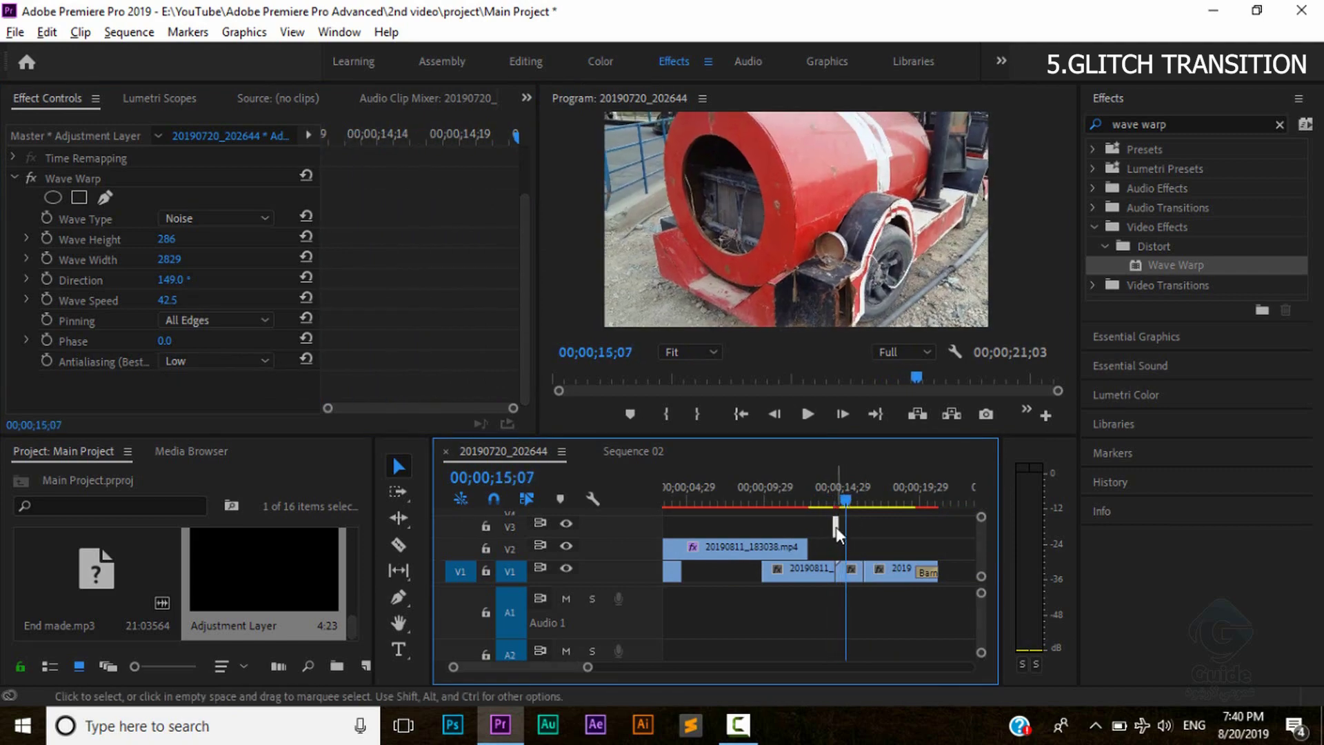
Step: Alt-drag a copy of the glitch adjustment layer onto the next V1 cut and center it there
drag(837, 527, 864, 527)
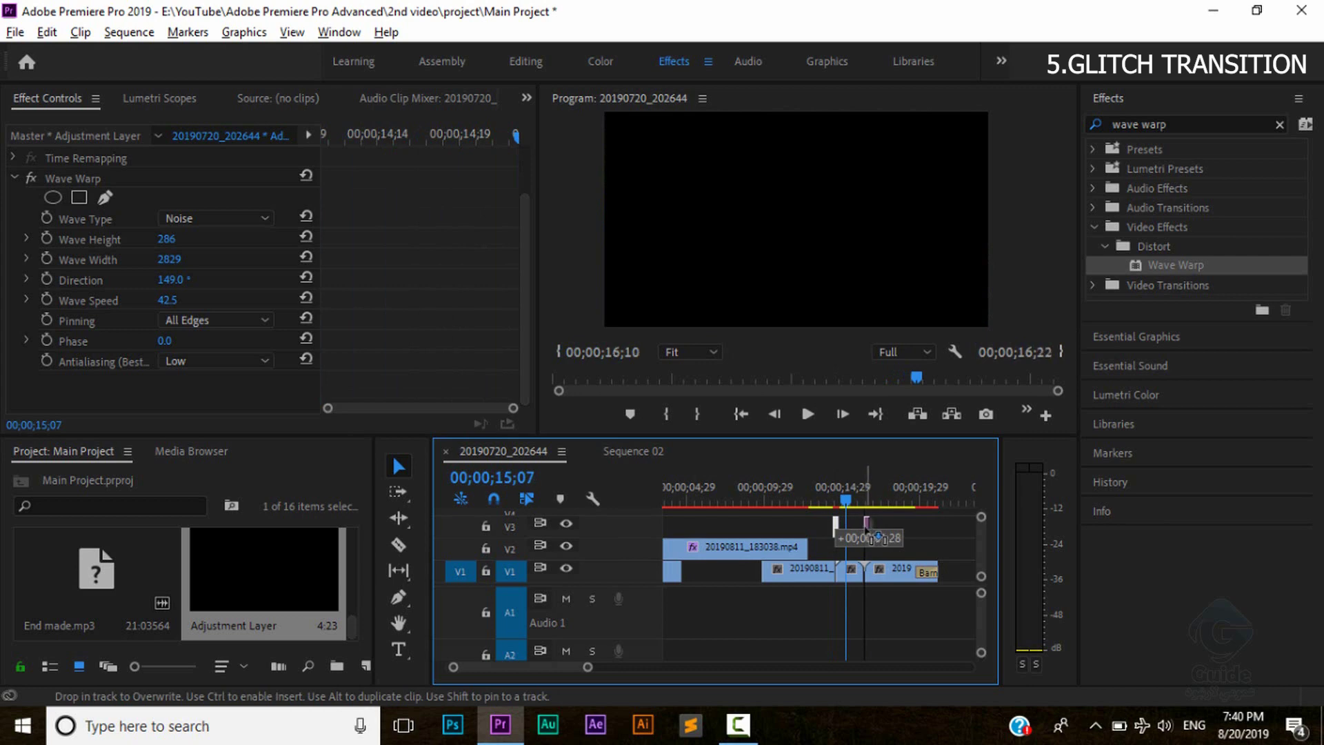
key(=)
key(=)
key(=)
key(=)
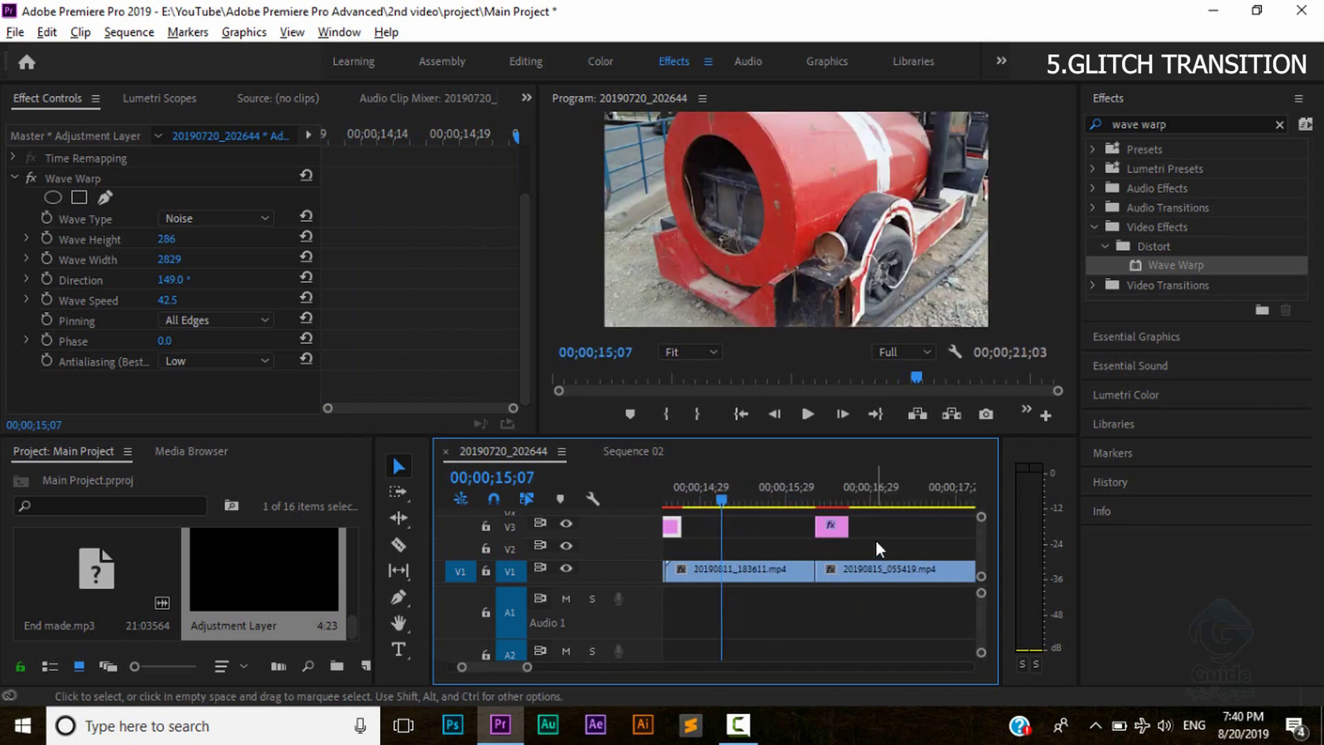
click(830, 490)
key(=)
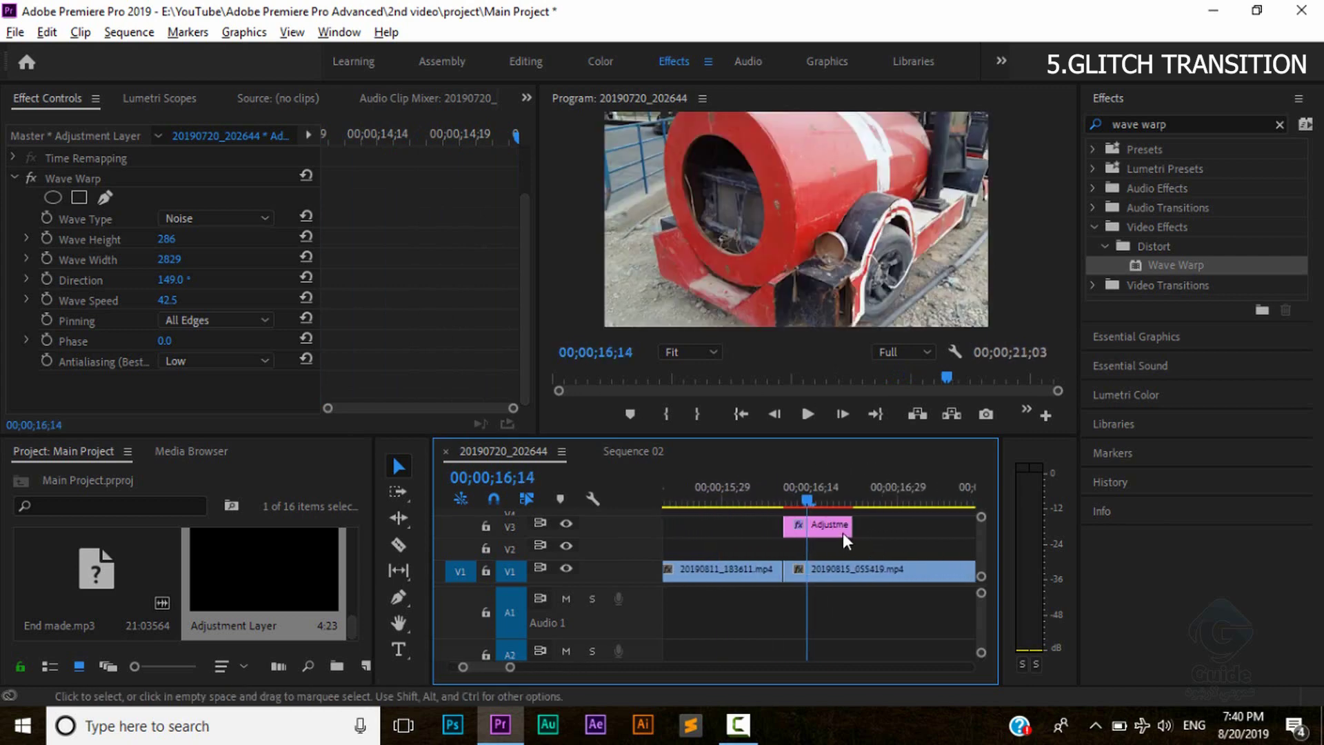
drag(823, 525, 793, 526)
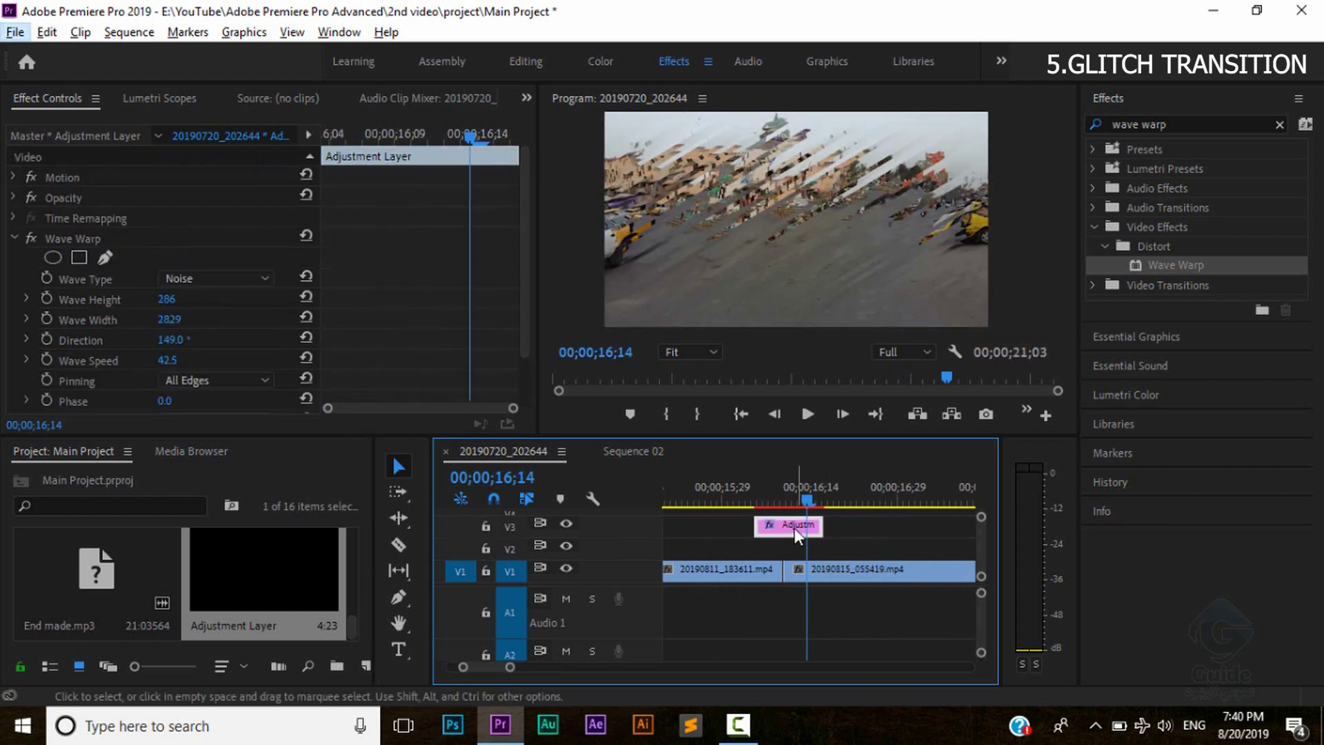
Step: Play back both glitch transitions from just before the cuts
key(minus)
key(minus)
key(minus)
key(minus)
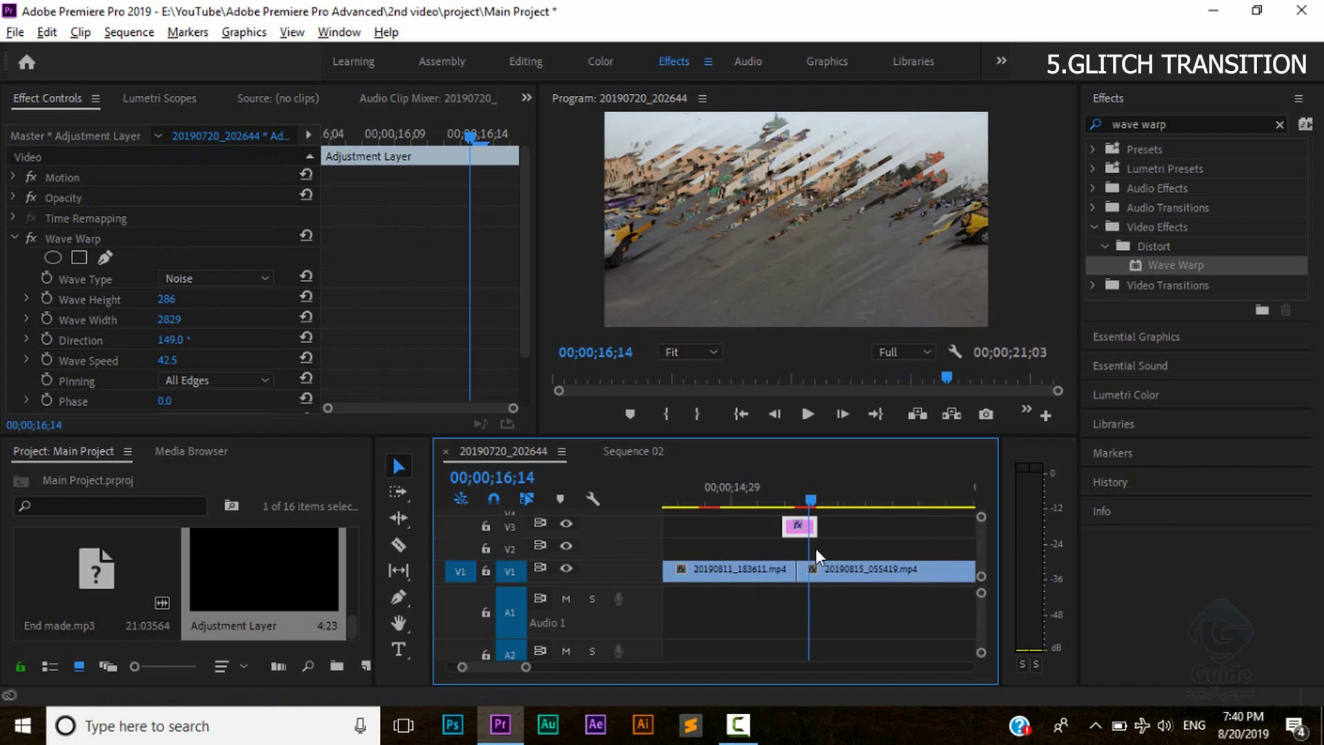
drag(807, 498, 775, 494)
click(810, 415)
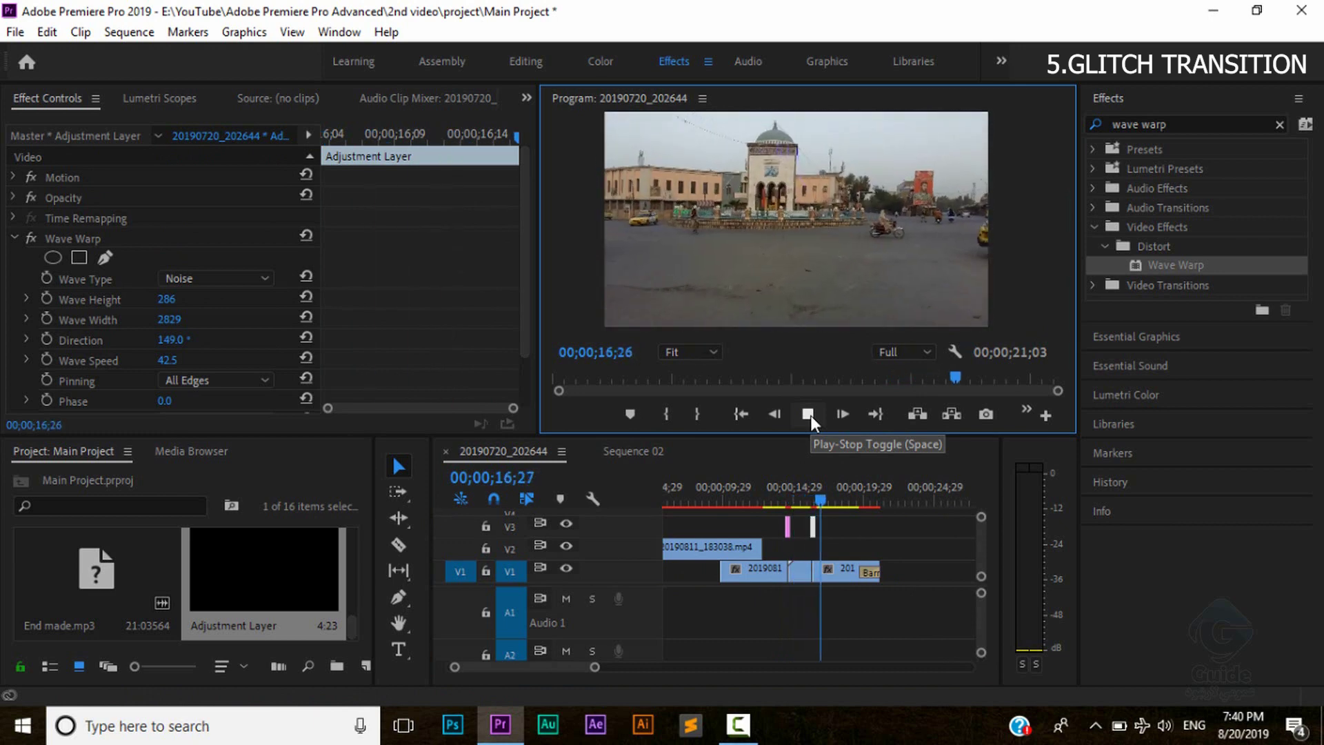
Step: Switch the second adjustment layer's Wave Type to Triangle and replay both glitch cuts
click(810, 416)
click(813, 527)
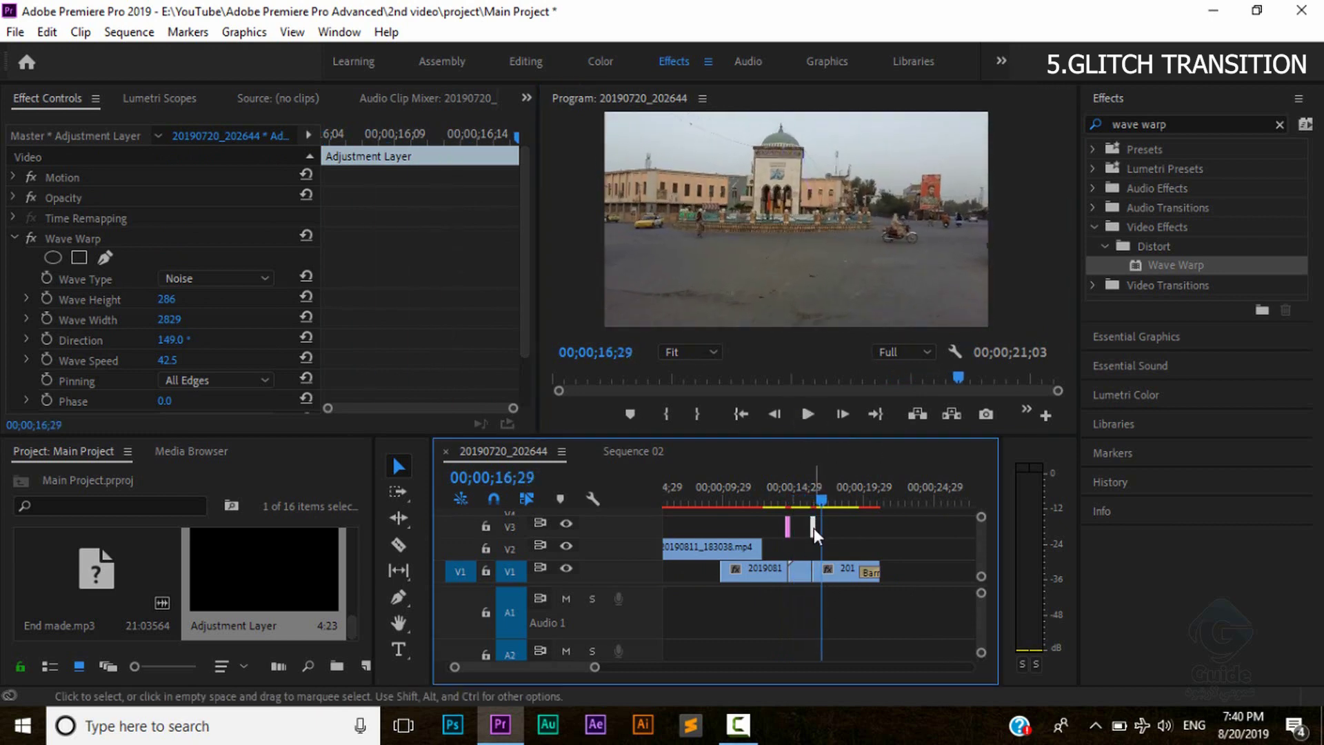
click(200, 277)
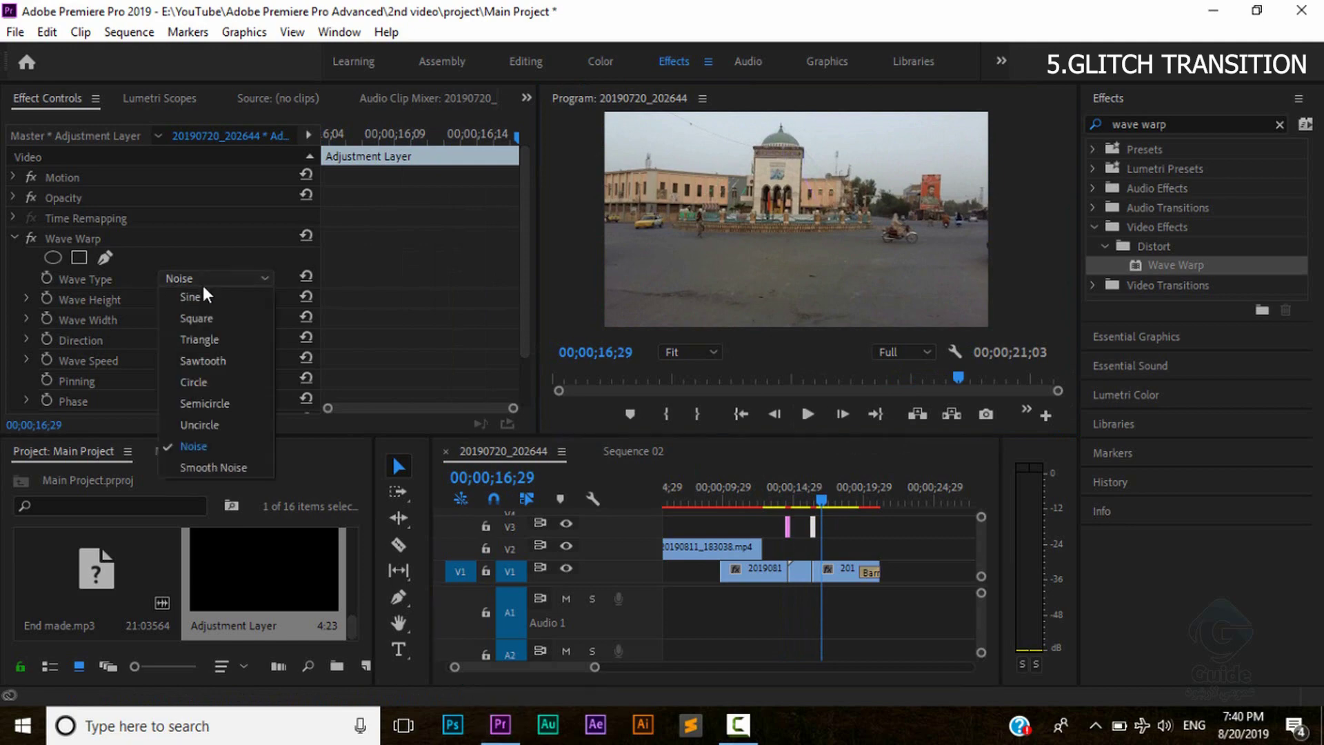
click(207, 338)
drag(825, 495, 778, 495)
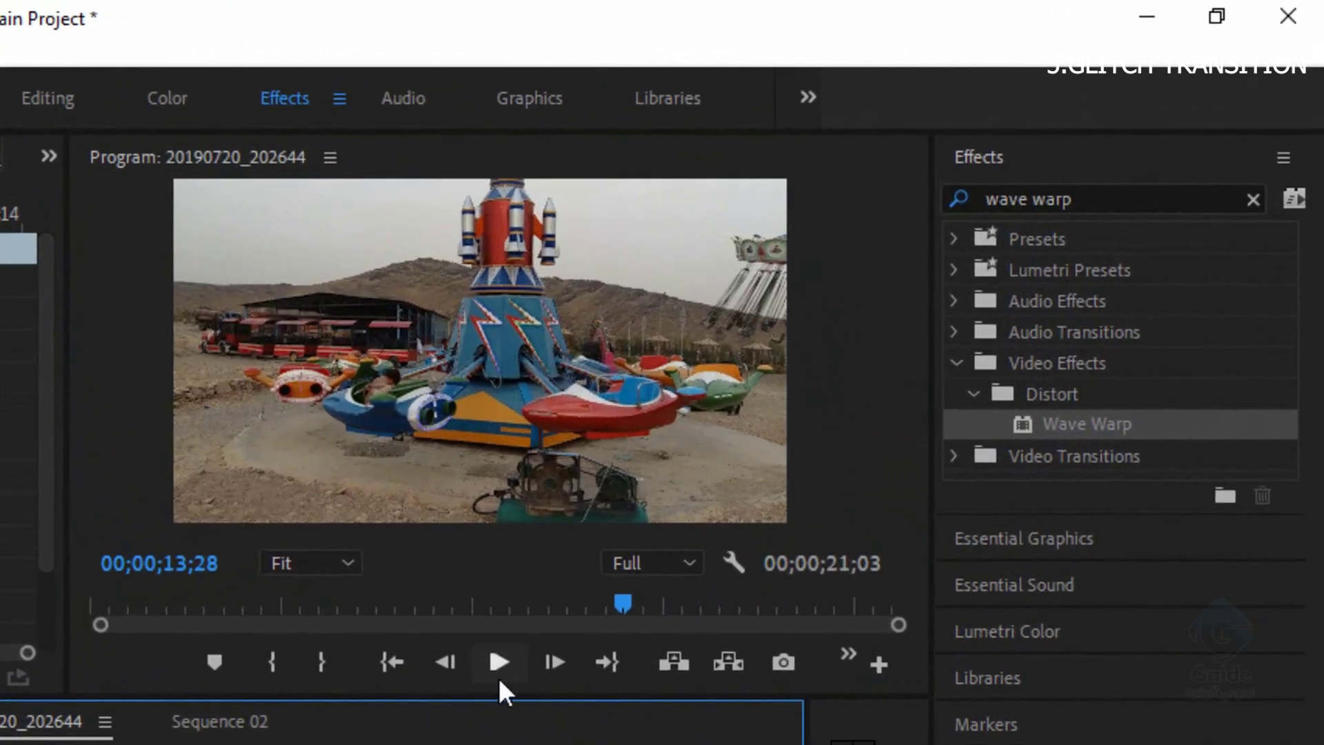
click(499, 677)
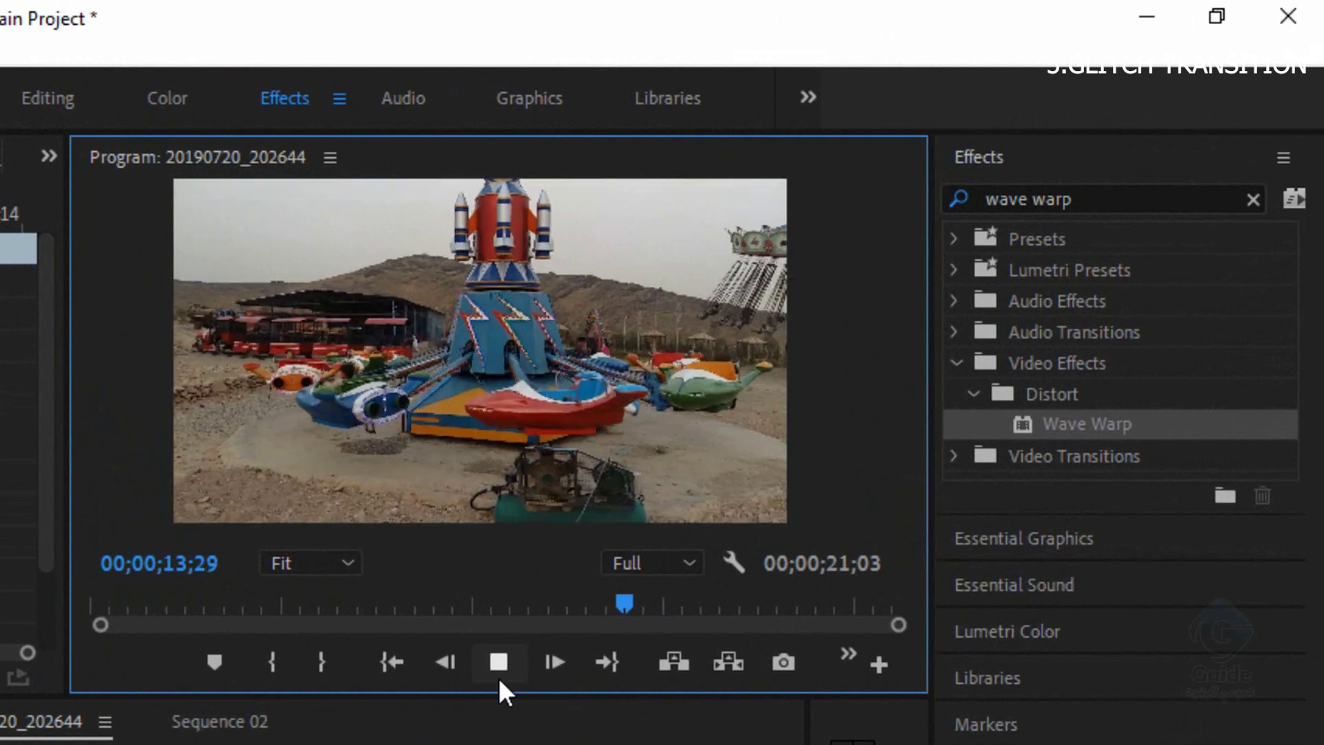